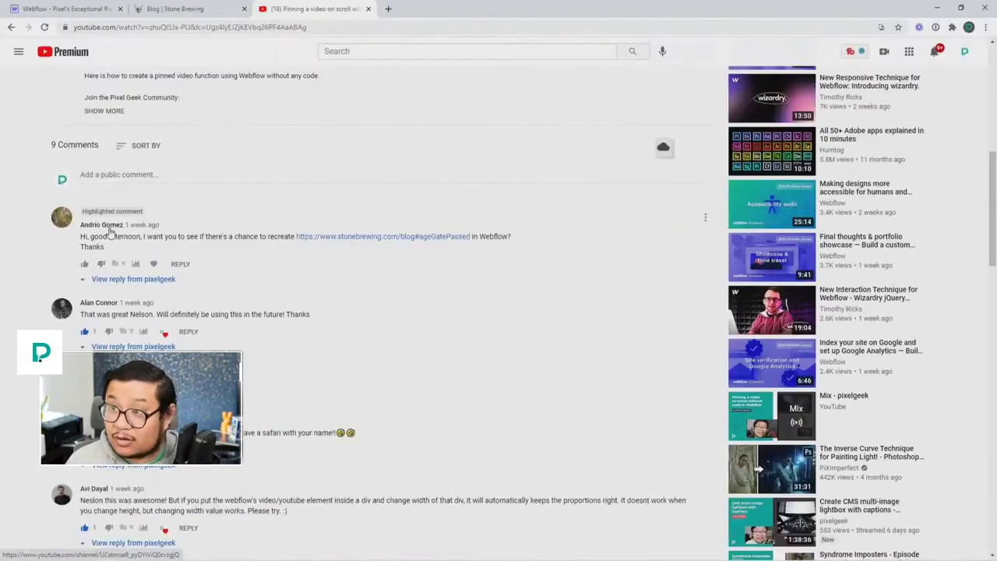
Step: Close the video, browse the Stone blog tile grid down to its pagination and back, then close it
{"action": "key", "text": "ctrl+w"}
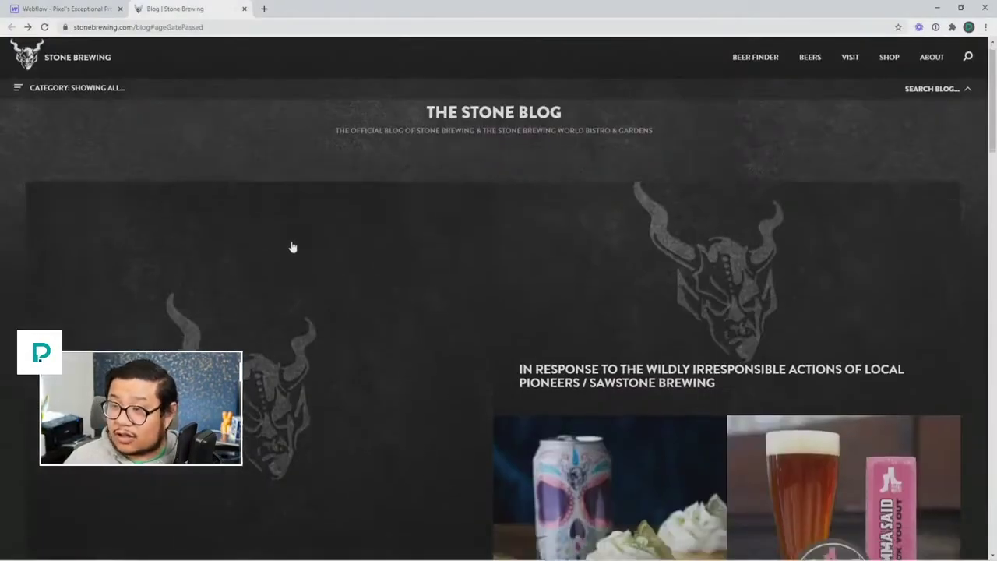
{"action": "scroll", "coordinate": [294, 256], "scroll_direction": "down", "scroll_amount": 4}
{"action": "scroll", "coordinate": [292, 246], "scroll_direction": "up", "scroll_amount": 4}
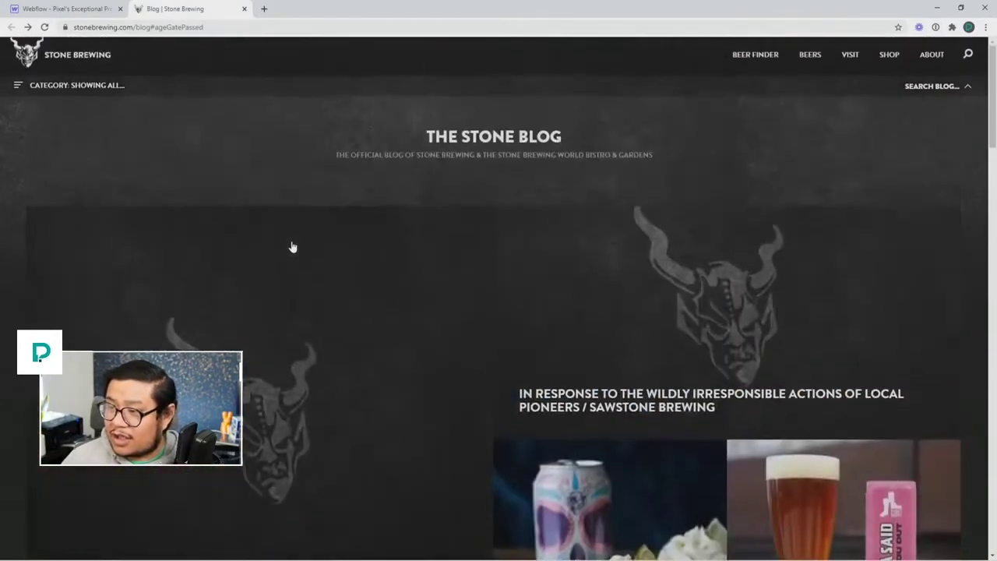
{"action": "scroll", "coordinate": [254, 311], "scroll_direction": "down", "scroll_amount": 1}
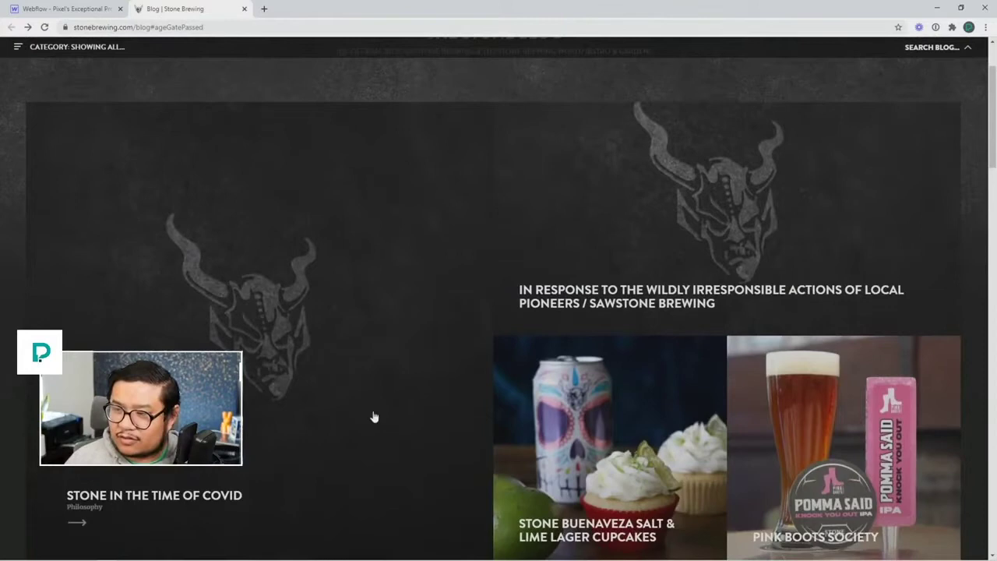
{"action": "scroll", "coordinate": [243, 292], "scroll_direction": "down", "scroll_amount": 1}
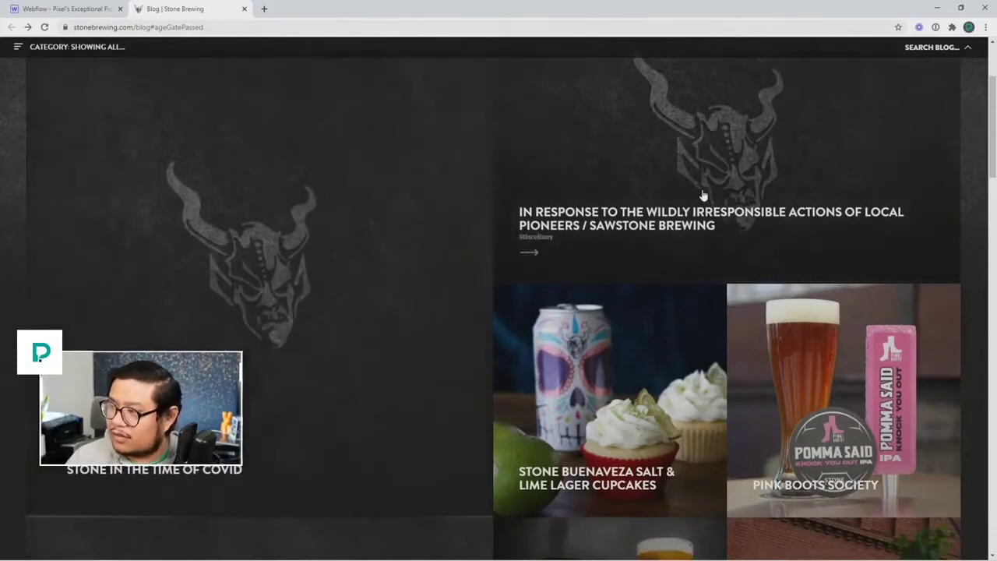
{"action": "scroll", "coordinate": [850, 207], "scroll_direction": "up", "scroll_amount": 1}
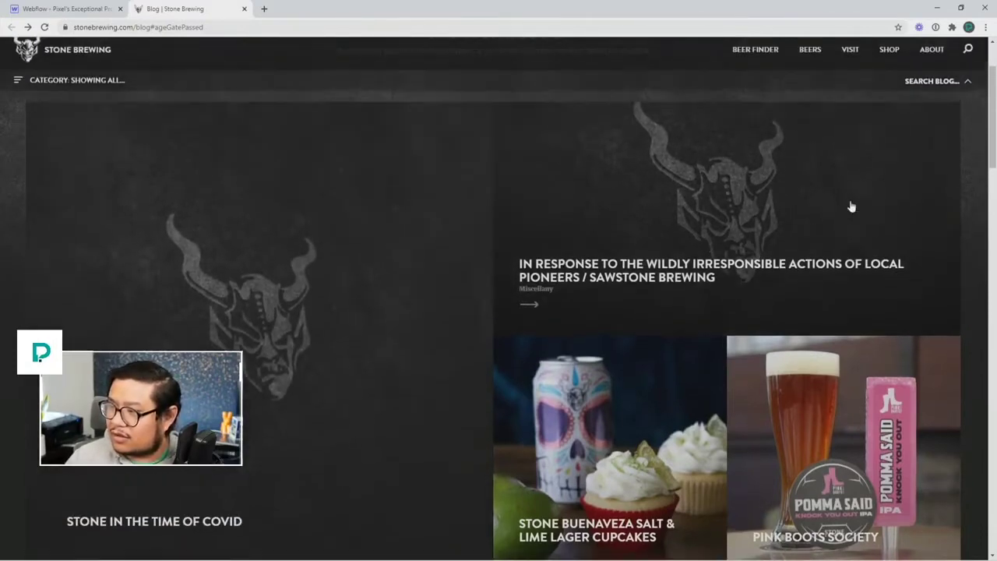
{"action": "scroll", "coordinate": [685, 277], "scroll_direction": "down", "scroll_amount": 2}
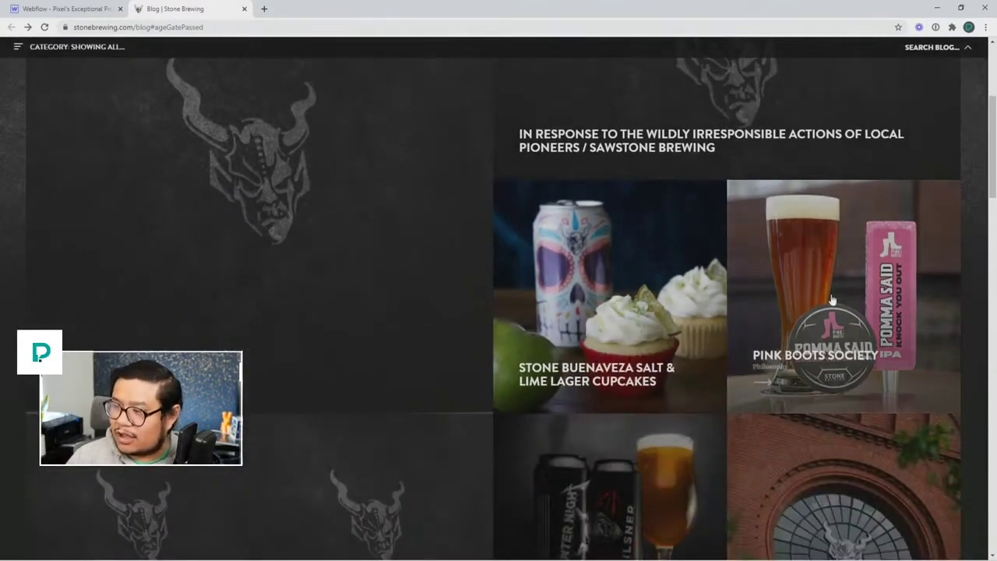
{"action": "scroll", "coordinate": [832, 300], "scroll_direction": "down", "scroll_amount": 3}
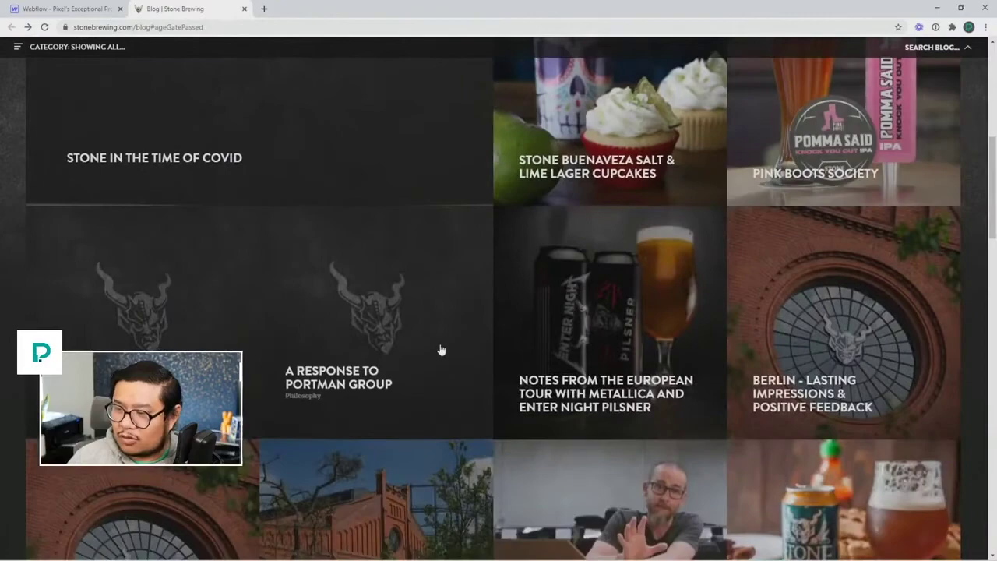
{"action": "scroll", "coordinate": [814, 319], "scroll_direction": "down", "scroll_amount": 4}
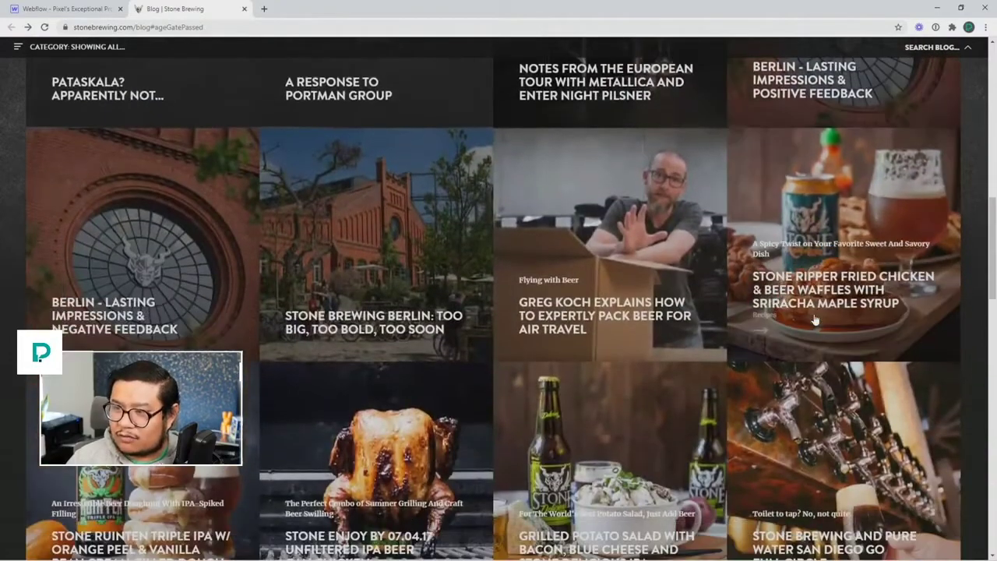
{"action": "scroll", "coordinate": [815, 318], "scroll_direction": "up", "scroll_amount": 1}
{"action": "scroll", "coordinate": [237, 270], "scroll_direction": "down", "scroll_amount": 1}
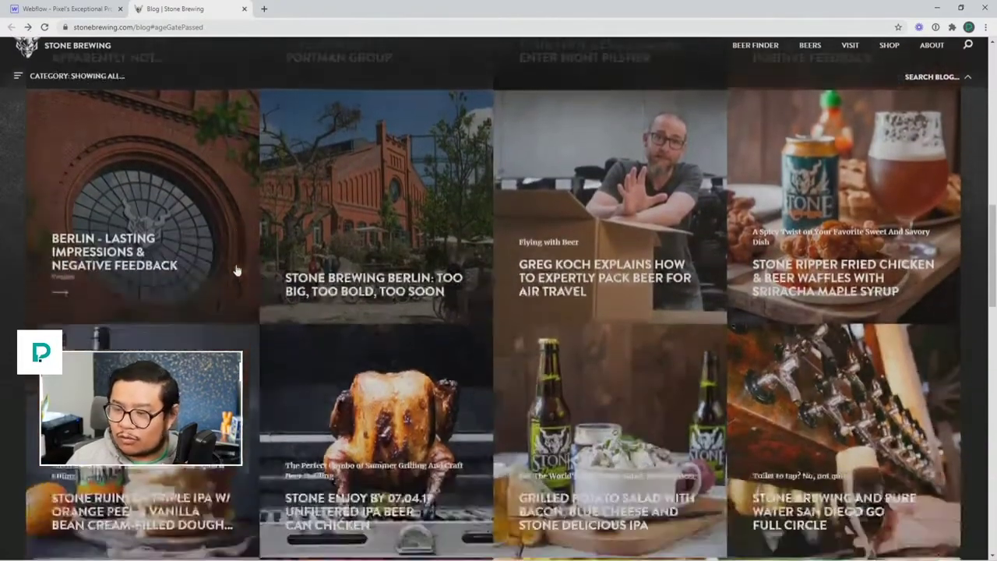
{"action": "scroll", "coordinate": [237, 271], "scroll_direction": "down", "scroll_amount": 12}
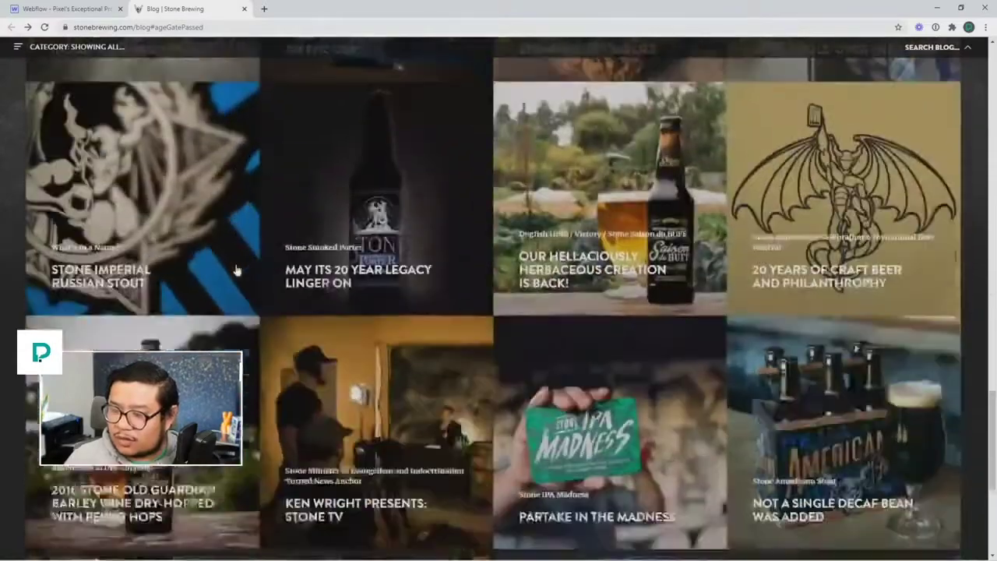
{"action": "scroll", "coordinate": [237, 270], "scroll_direction": "down", "scroll_amount": 3}
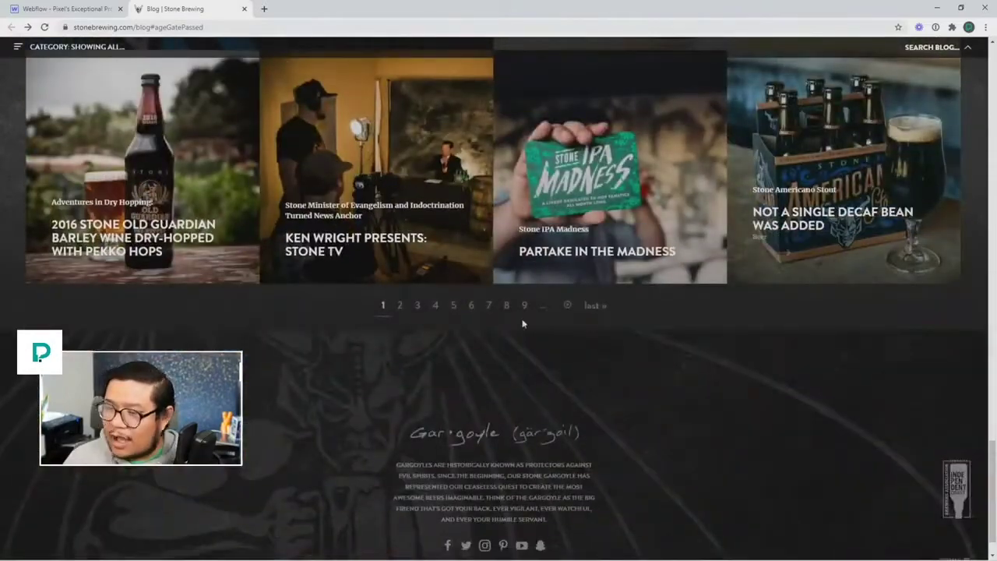
{"action": "scroll", "coordinate": [449, 322], "scroll_direction": "up", "scroll_amount": 10}
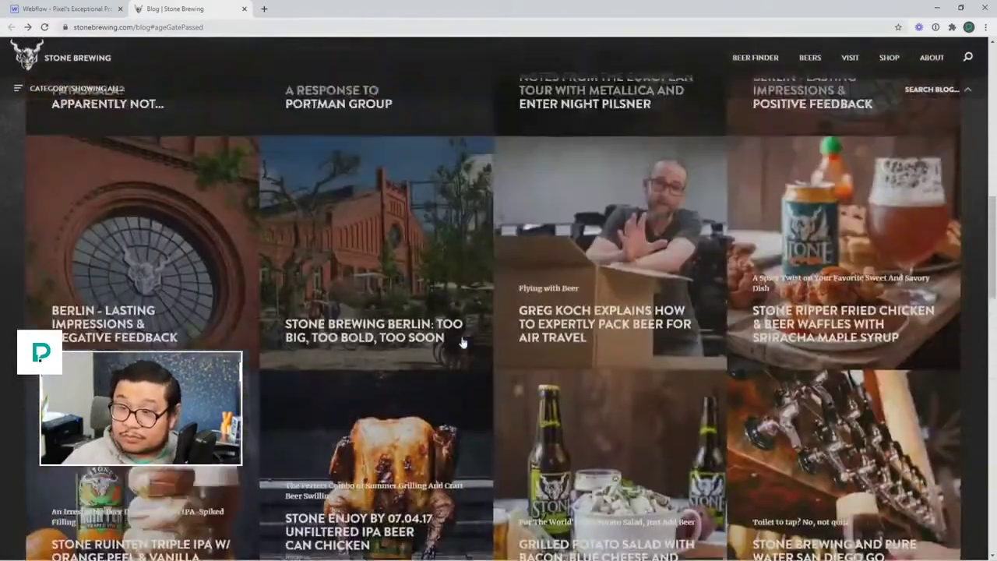
{"action": "scroll", "coordinate": [463, 343], "scroll_direction": "up", "scroll_amount": 6}
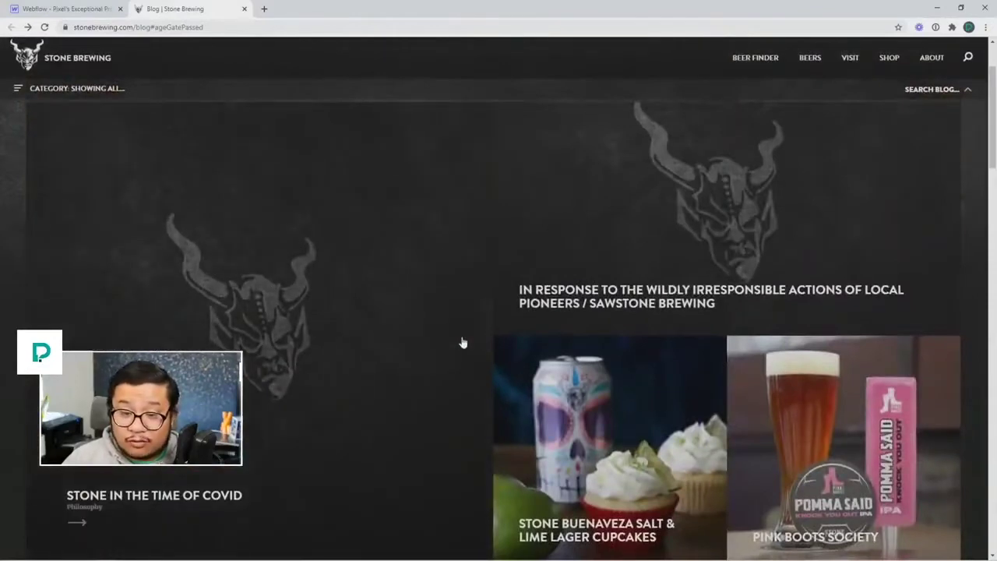
{"action": "scroll", "coordinate": [462, 343], "scroll_direction": "up", "scroll_amount": 1}
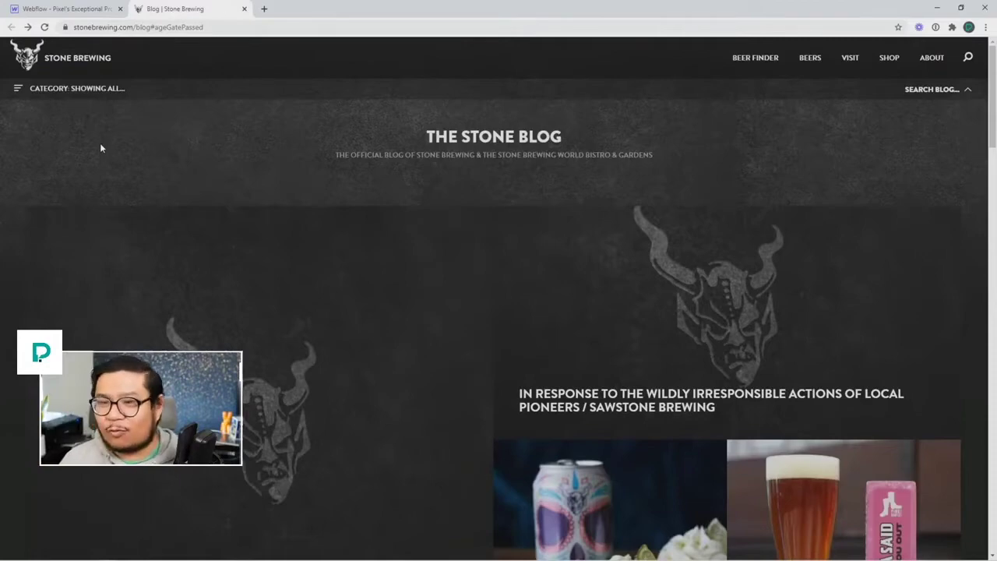
{"action": "key", "text": "ctrl+w"}
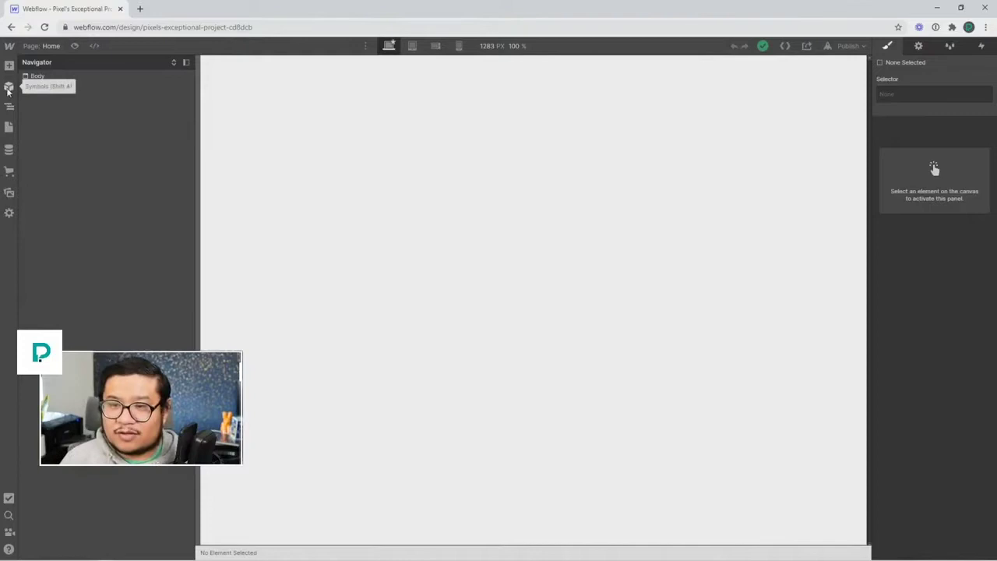
Step: Create a Blog Posts CMS collection from the Blog Posts template, with collection URL 'post'
{"action": "left_click", "coordinate": [10, 150]}
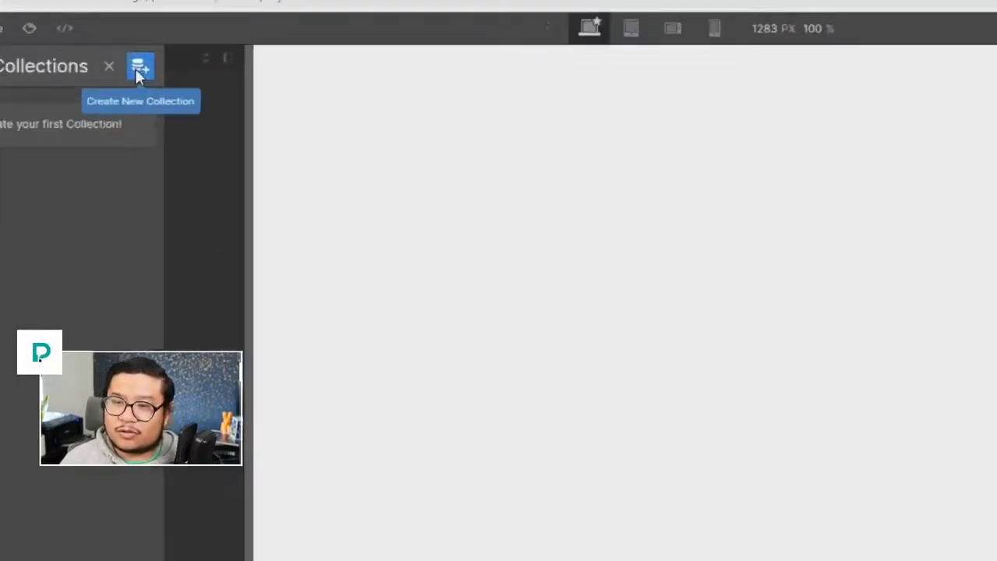
{"action": "left_click", "coordinate": [152, 68]}
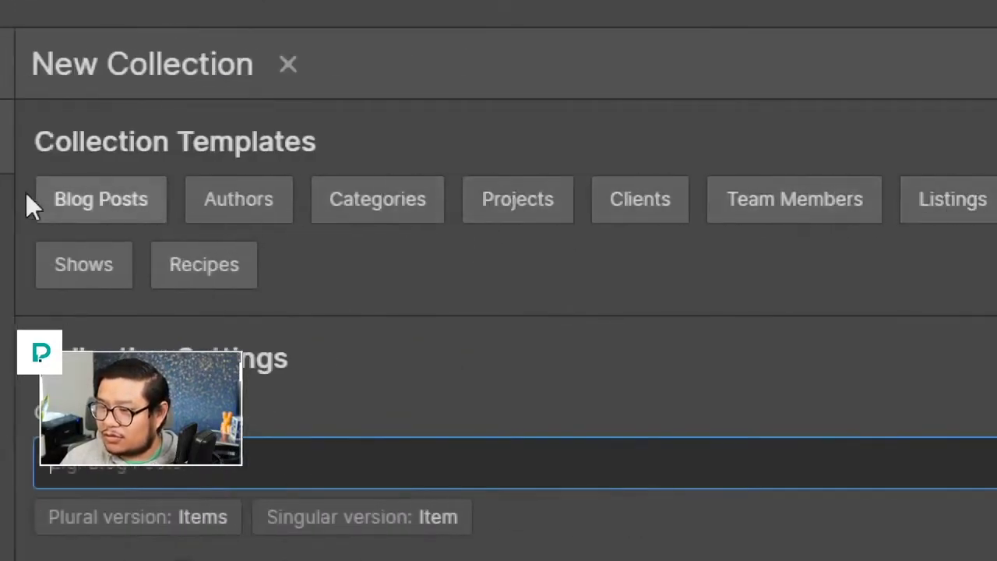
{"action": "left_click", "coordinate": [74, 201]}
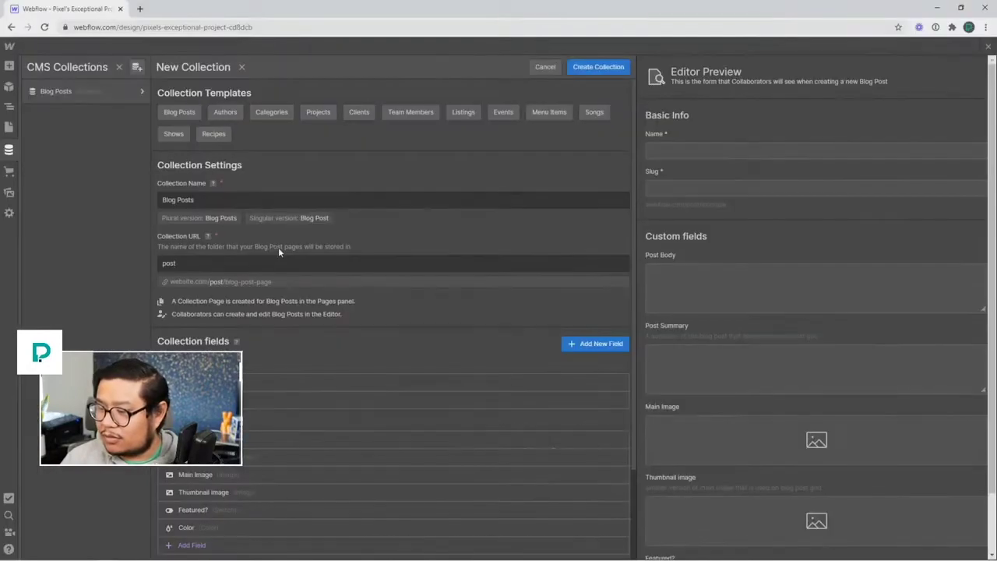
{"action": "left_click", "coordinate": [595, 67]}
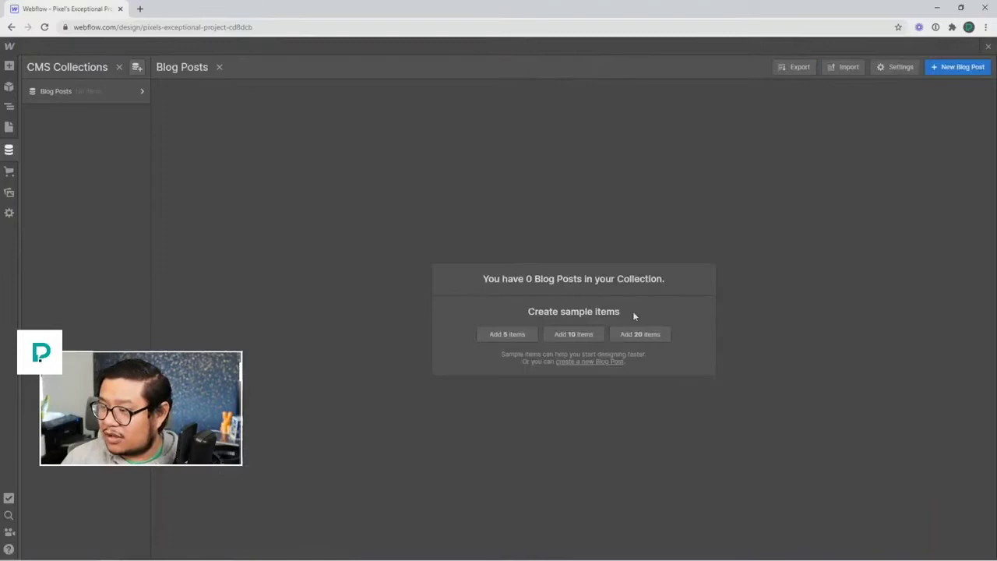
Step: Add 20 sample posts, then review and save '20 Myths About Web Design' after checking Featured and Color
{"action": "left_click", "coordinate": [643, 334]}
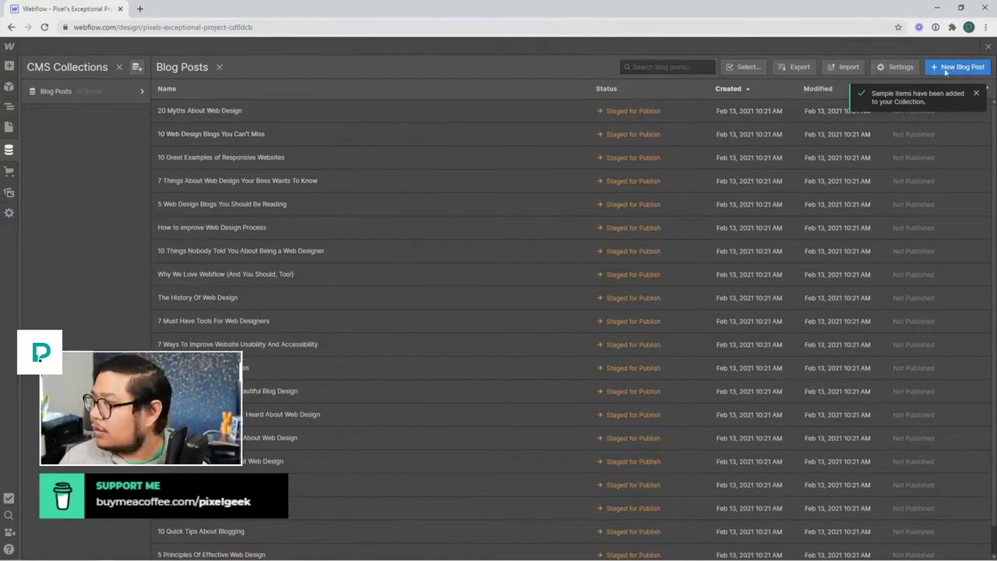
{"action": "left_click", "coordinate": [253, 111]}
{"action": "scroll", "coordinate": [329, 150], "scroll_direction": "down", "scroll_amount": 1}
{"action": "scroll", "coordinate": [329, 147], "scroll_direction": "down", "scroll_amount": 2}
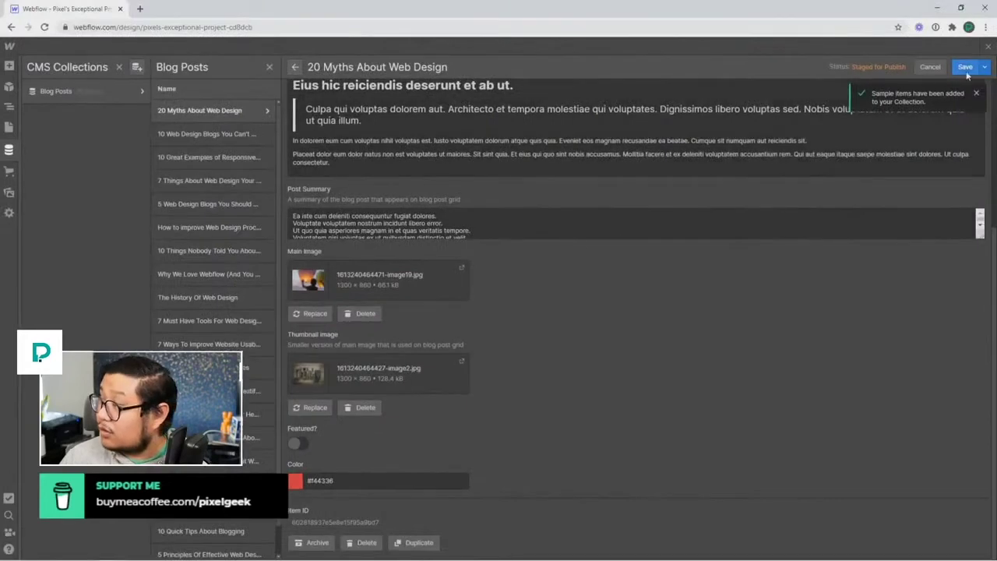
{"action": "left_click", "coordinate": [966, 66]}
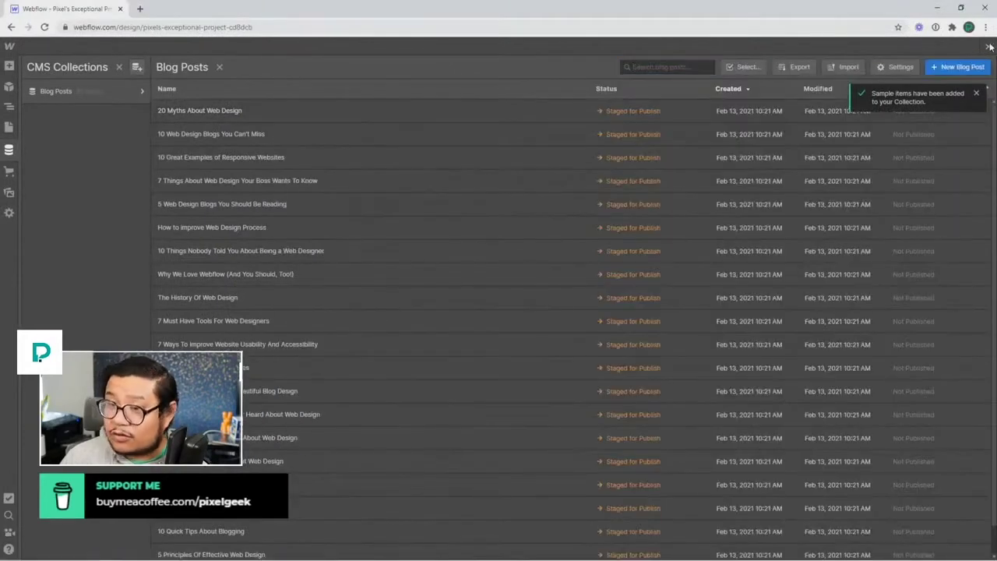
Step: Return to the canvas and add a Section containing a Div Block to the page body
{"action": "left_click", "coordinate": [988, 46]}
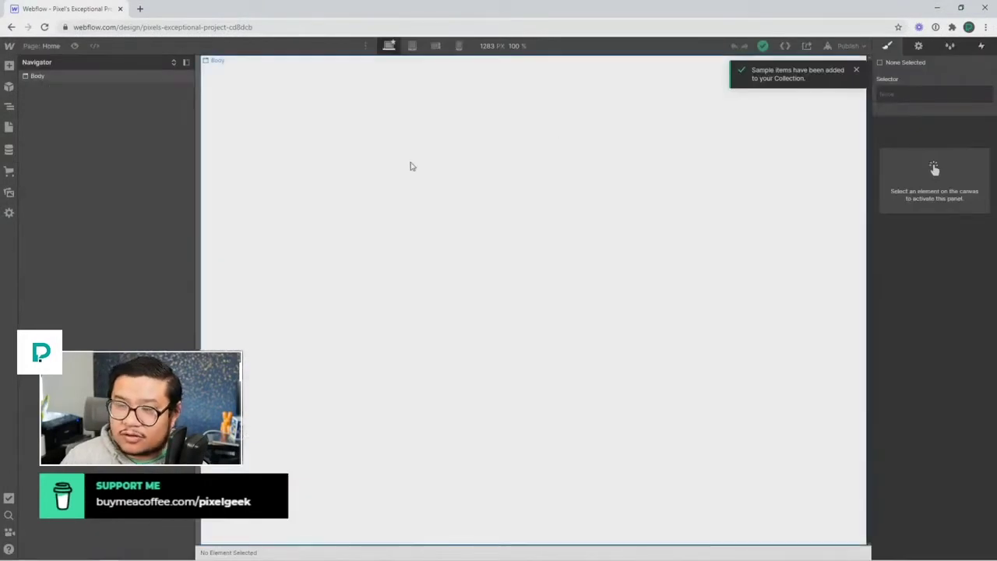
{"action": "left_click", "coordinate": [856, 70]}
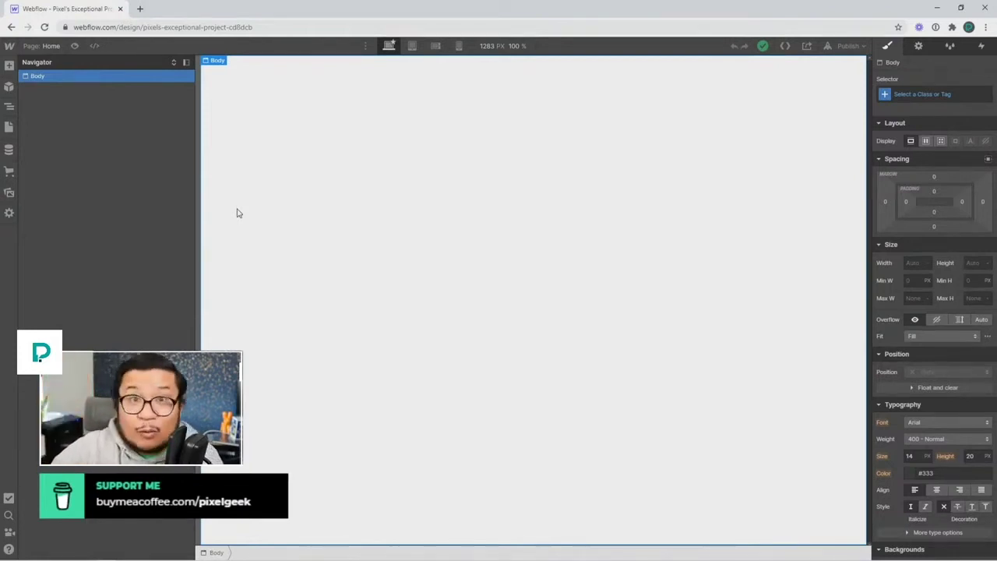
{"action": "key", "text": "a"}
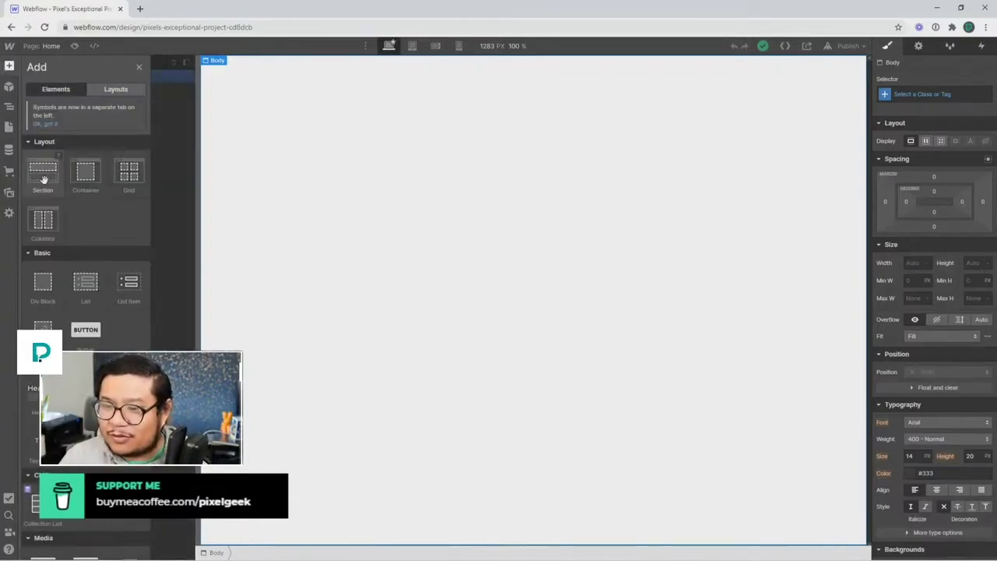
{"action": "left_click_drag", "start_coordinate": [44, 179], "coordinate": [325, 195]}
{"action": "key", "text": "a"}
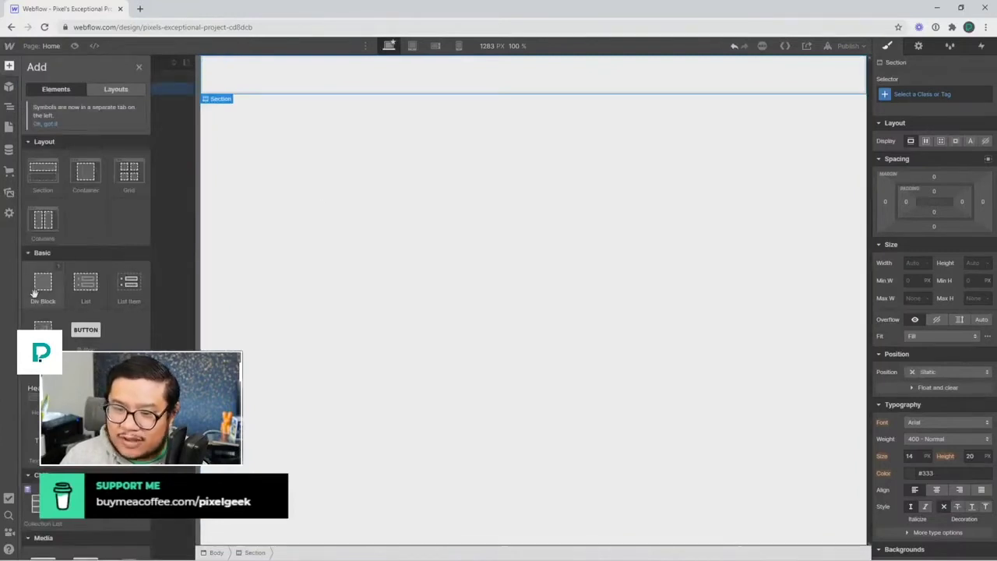
{"action": "left_click_drag", "start_coordinate": [36, 285], "coordinate": [315, 64]}
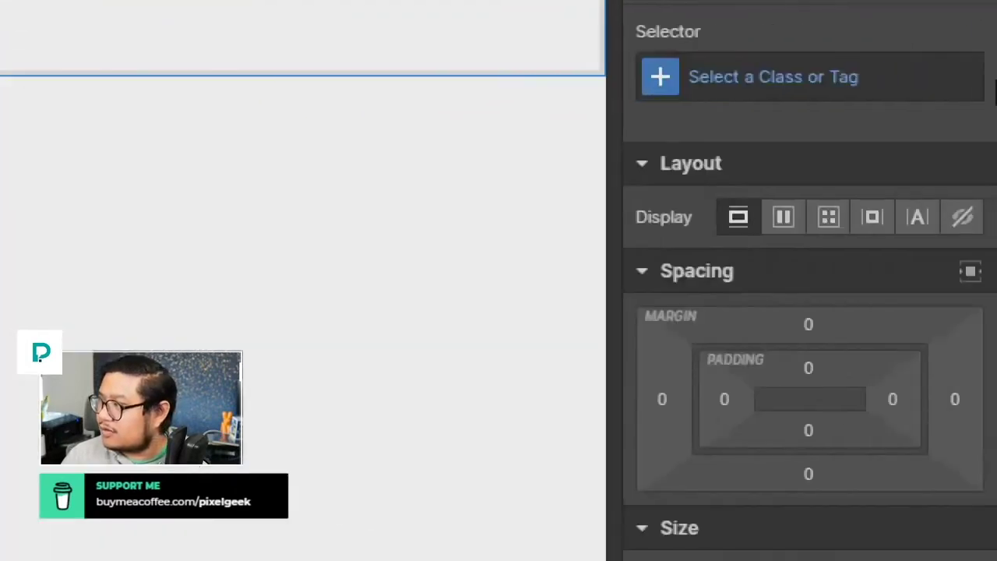
Step: Give the Div Block a 'container' class, 1140 px max width and auto side margins
{"action": "left_click", "coordinate": [889, 78]}
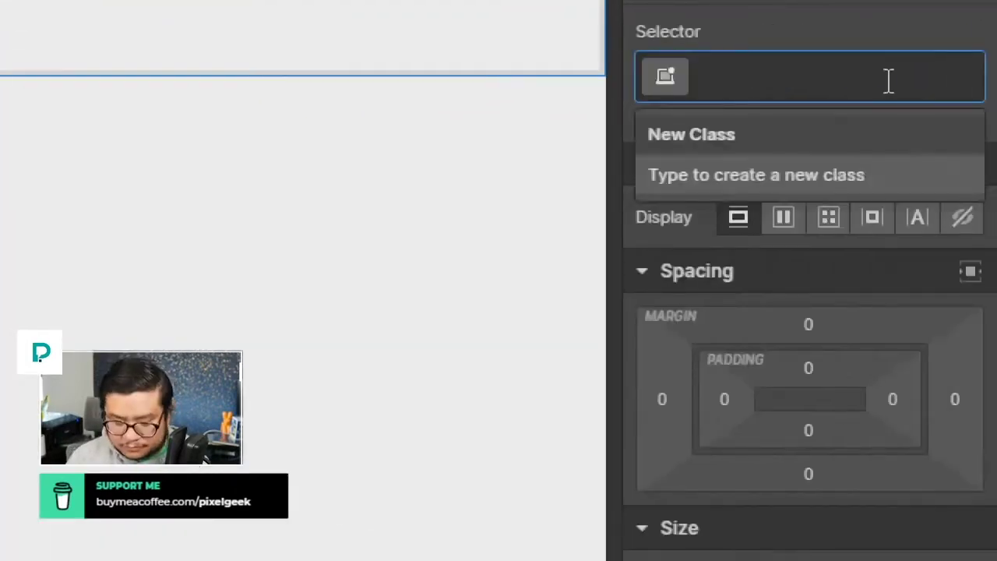
{"action": "type", "text": "container"}
{"action": "key", "text": "Return"}
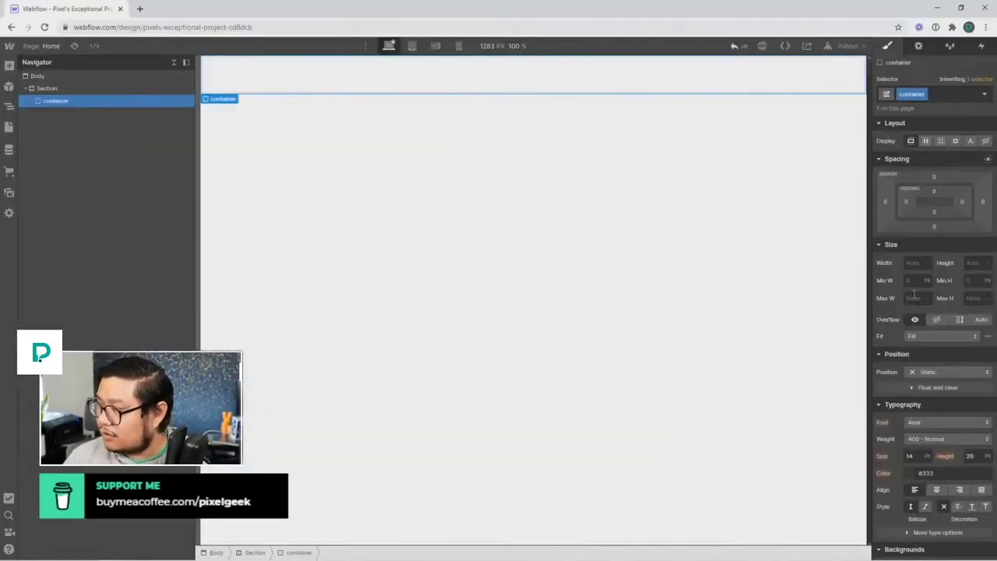
{"action": "left_click", "coordinate": [914, 296]}
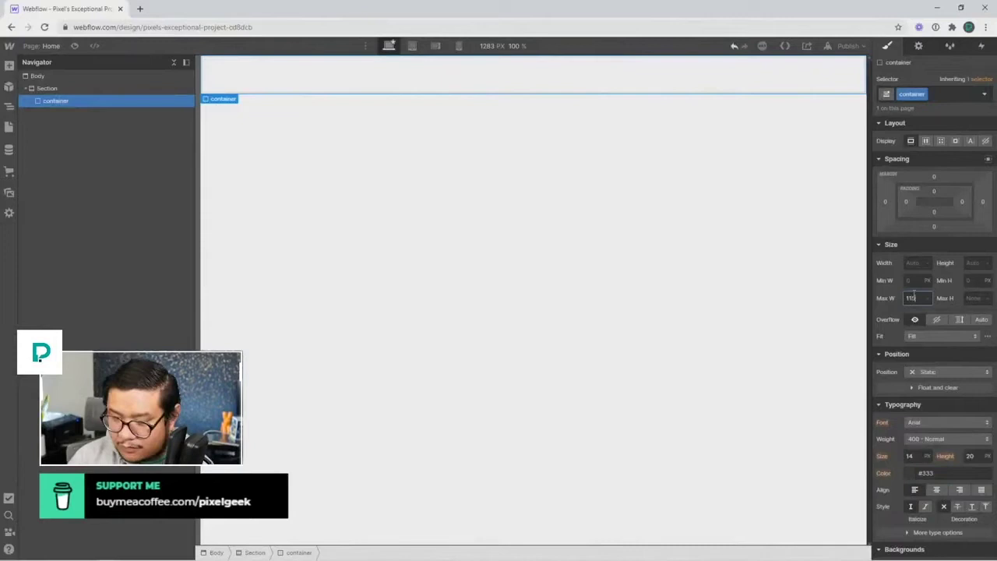
{"action": "type", "text": "1140"}
{"action": "key", "text": "Return"}
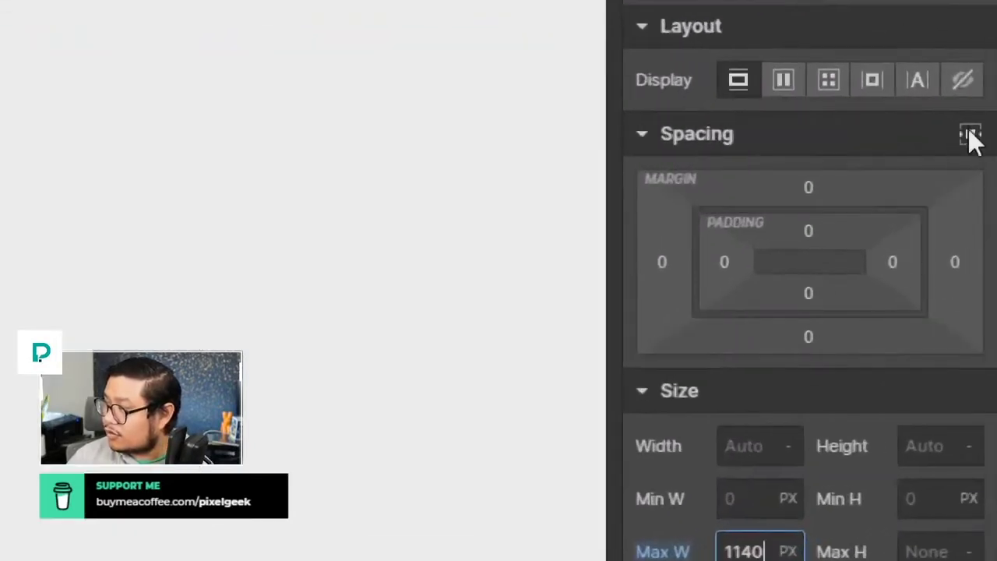
{"action": "left_click", "coordinate": [971, 136]}
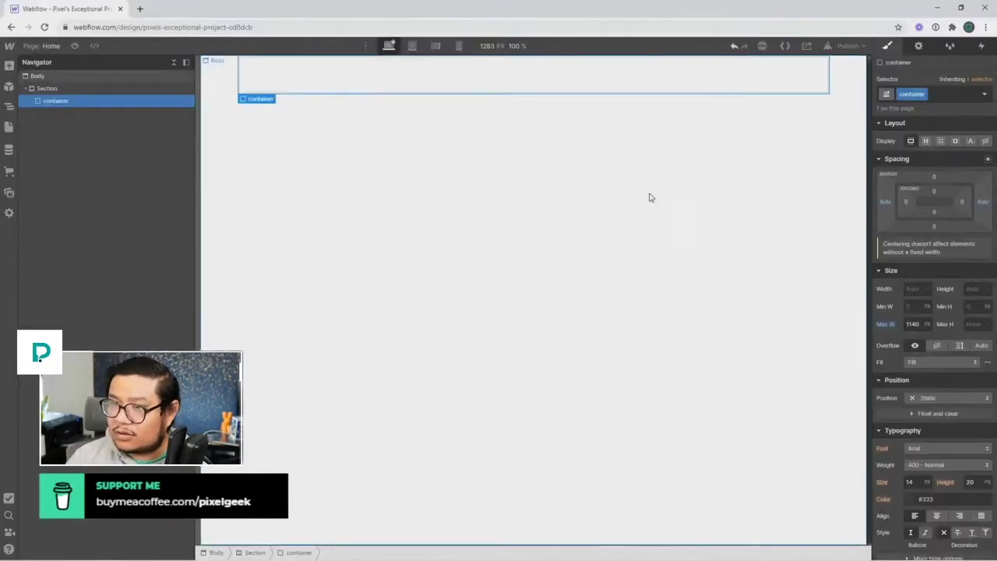
Step: Give the Section 100 px of top padding, then reselect the container
{"action": "left_click", "coordinate": [88, 89]}
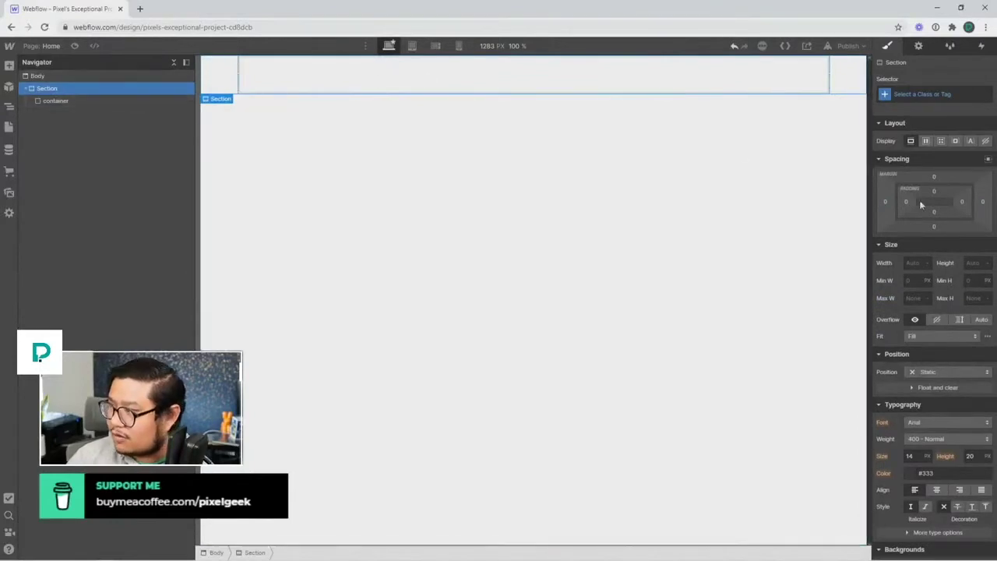
{"action": "left_click_drag", "start_coordinate": [933, 190], "coordinate": [939, 292]}
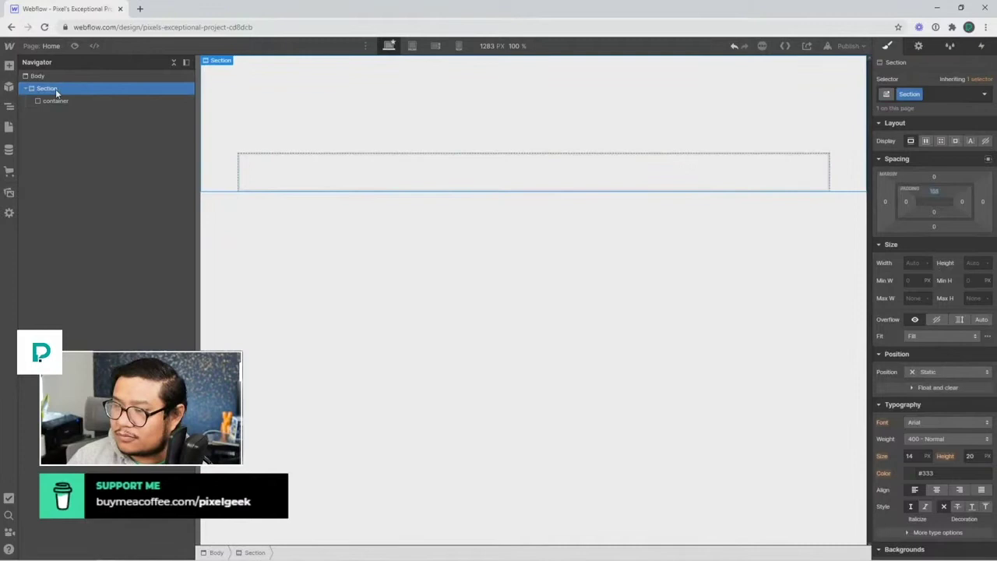
{"action": "left_click", "coordinate": [345, 175]}
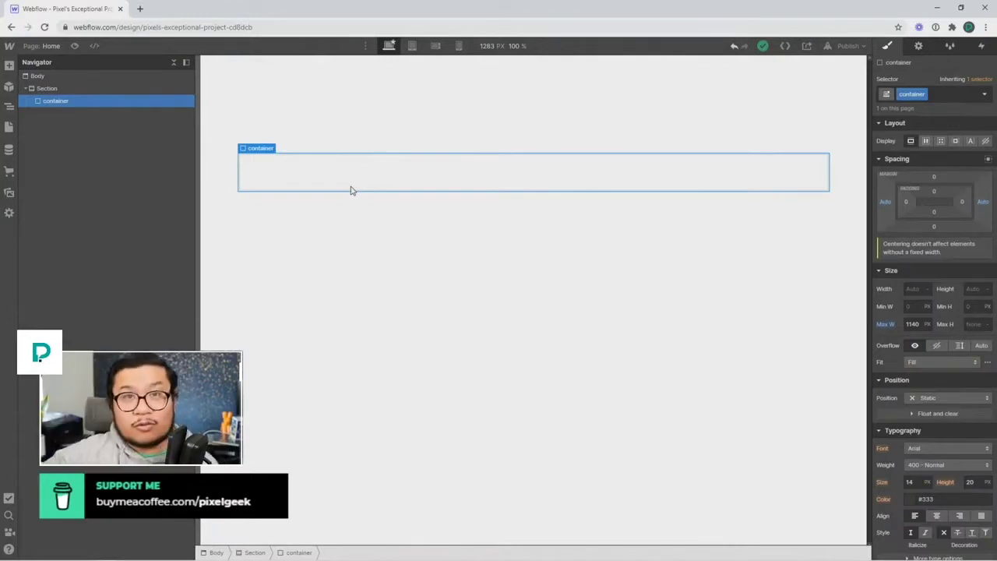
Step: Drop a Grid into the container and set its gap to 0
{"action": "key", "text": "a"}
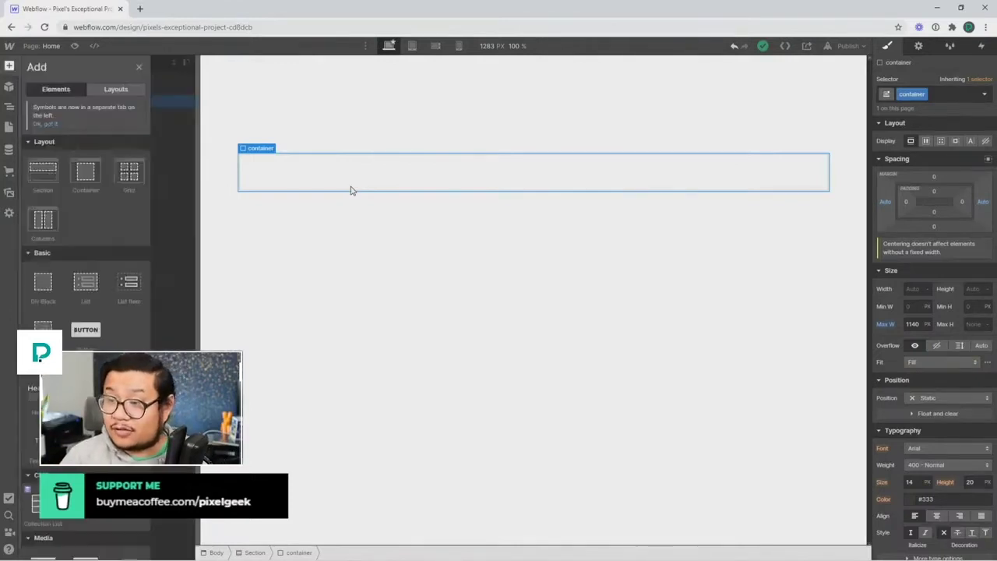
{"action": "left_click_drag", "start_coordinate": [127, 182], "coordinate": [316, 179]}
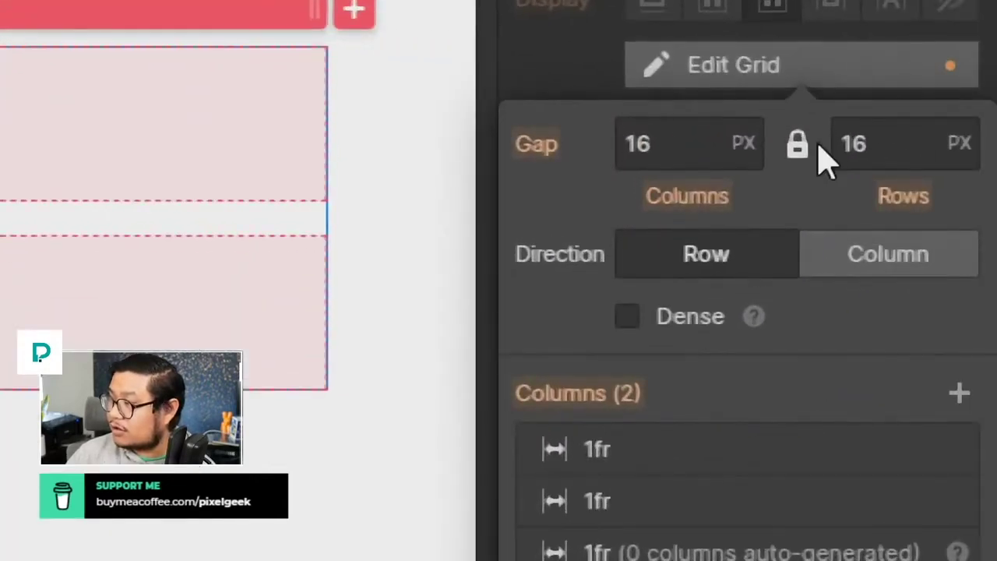
{"action": "left_click", "coordinate": [907, 177]}
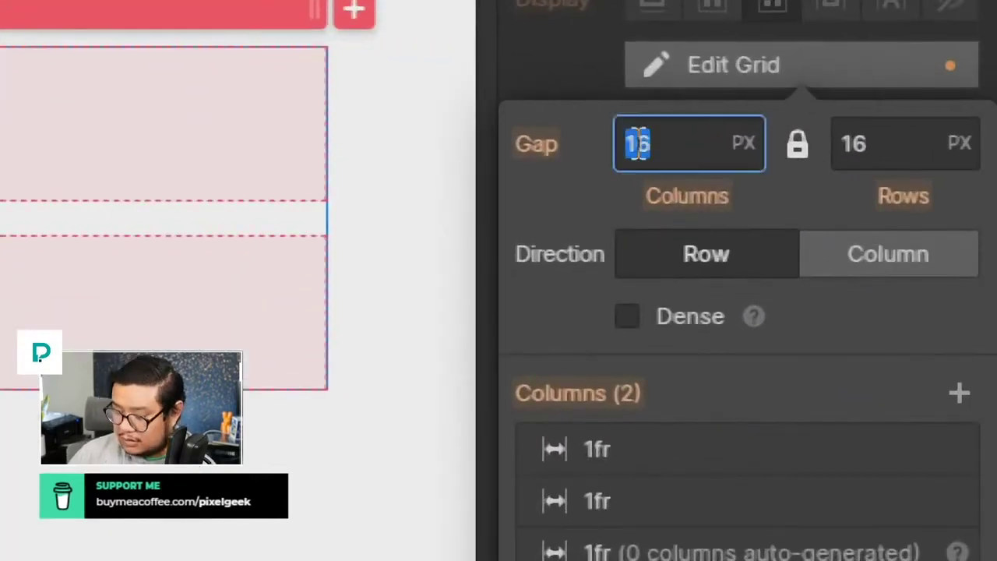
{"action": "type", "text": "0"}
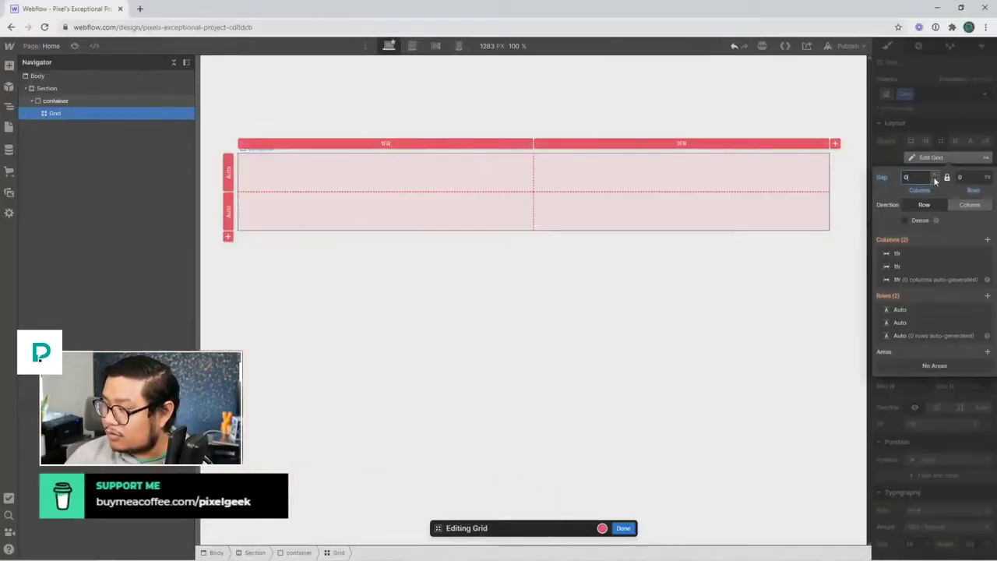
{"action": "left_click", "coordinate": [622, 528]}
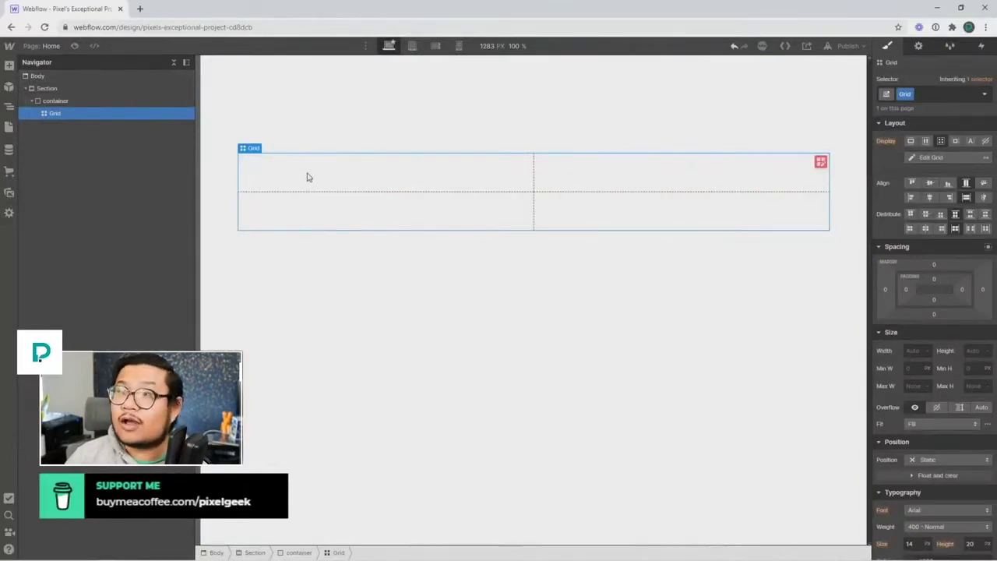
Step: Expand the grid to four columns and three rows
{"action": "left_click", "coordinate": [820, 162]}
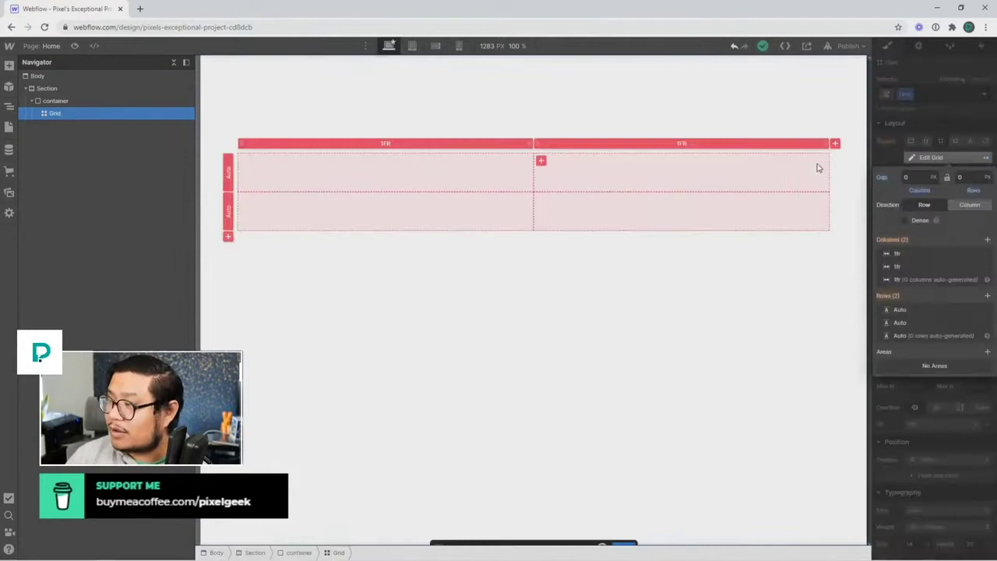
{"action": "left_click", "coordinate": [834, 143]}
{"action": "left_click", "coordinate": [835, 143]}
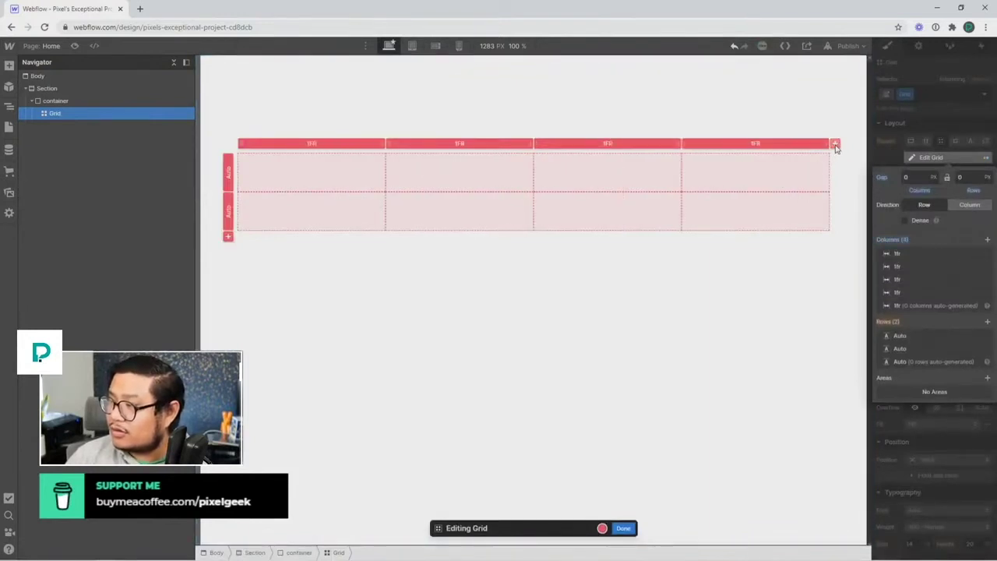
{"action": "left_click", "coordinate": [623, 528]}
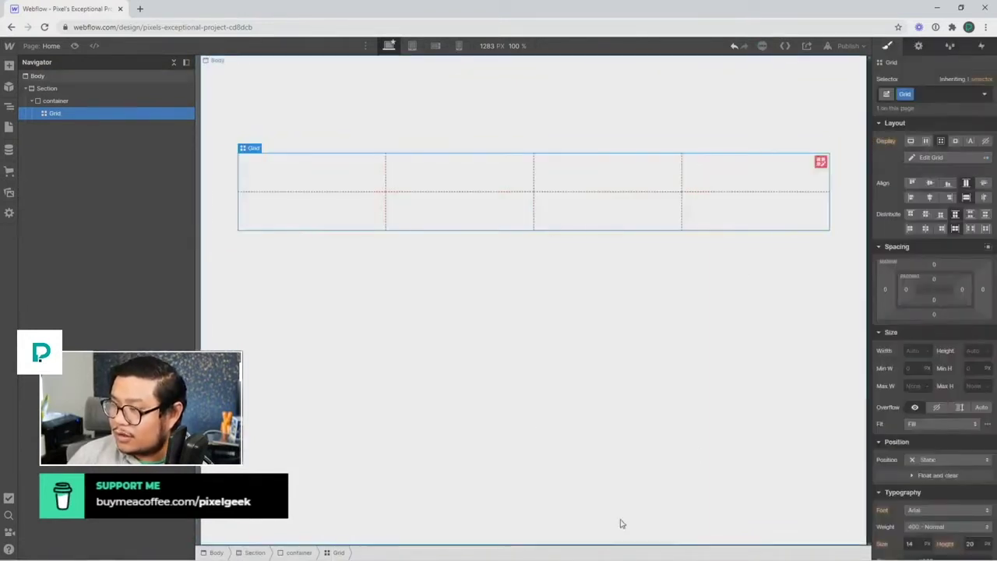
{"action": "left_click", "coordinate": [821, 164]}
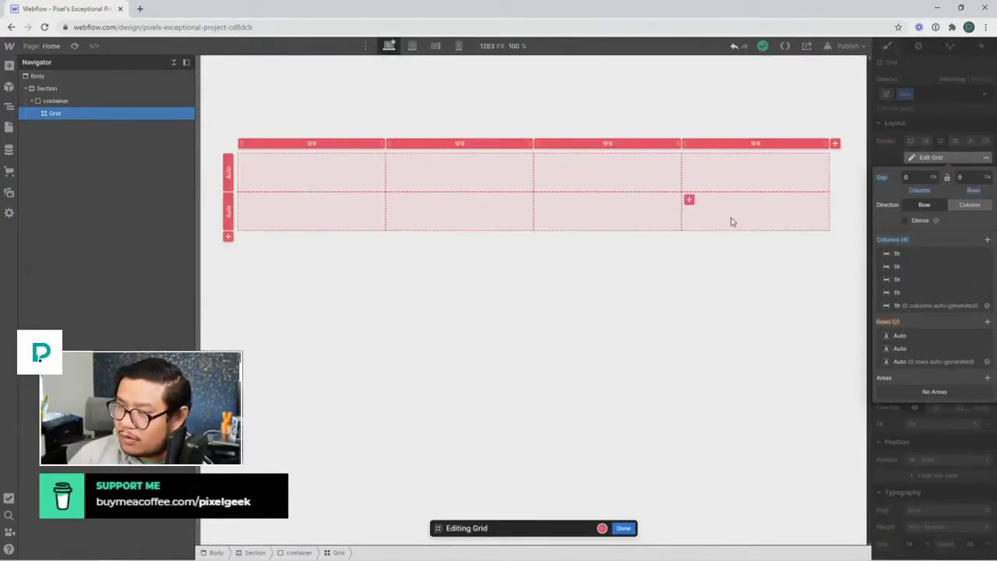
{"action": "left_click", "coordinate": [227, 237]}
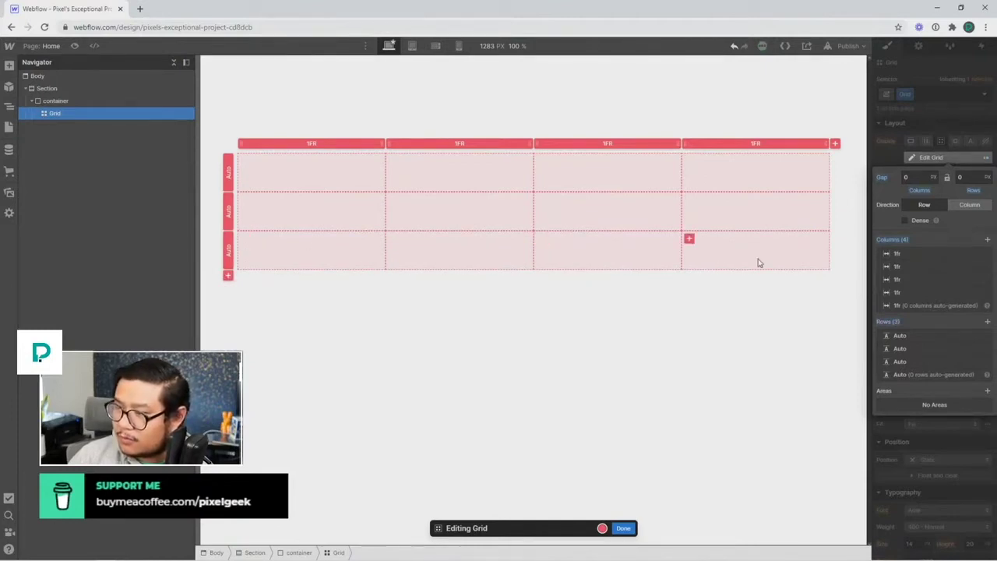
{"action": "left_click", "coordinate": [626, 530]}
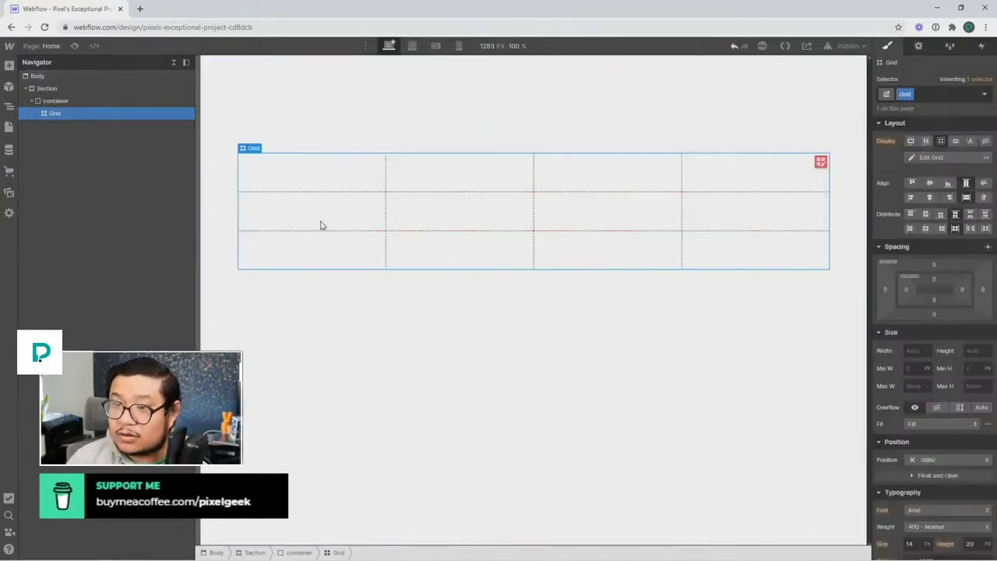
Step: Place a Collection List in the grid's first cell, sourced from Blog Posts
{"action": "key", "text": "a"}
{"action": "scroll", "coordinate": [87, 287], "scroll_direction": "down", "scroll_amount": 10}
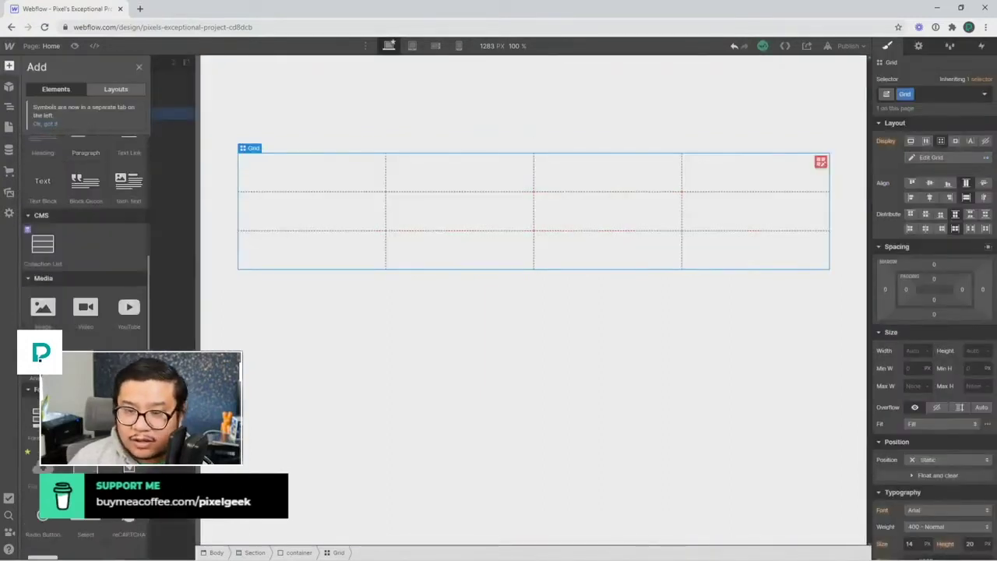
{"action": "left_click_drag", "start_coordinate": [37, 201], "coordinate": [315, 173]}
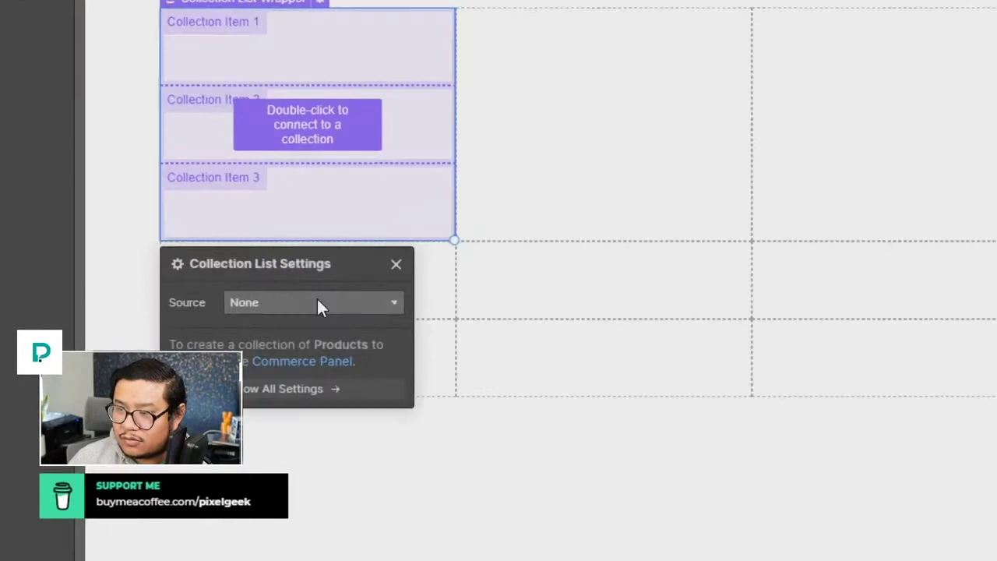
{"action": "left_click", "coordinate": [250, 305]}
{"action": "left_click", "coordinate": [268, 366]}
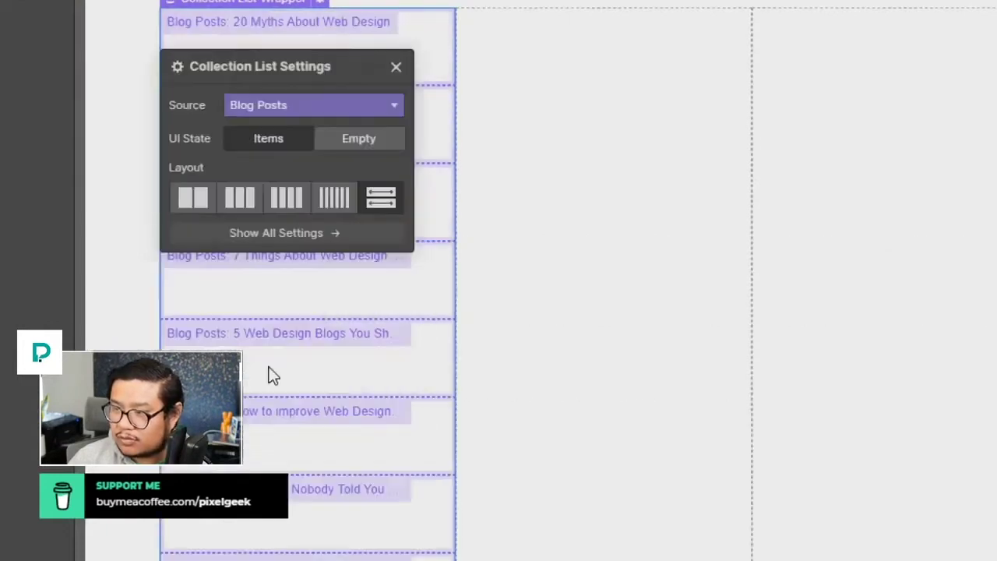
{"action": "left_click", "coordinate": [396, 67]}
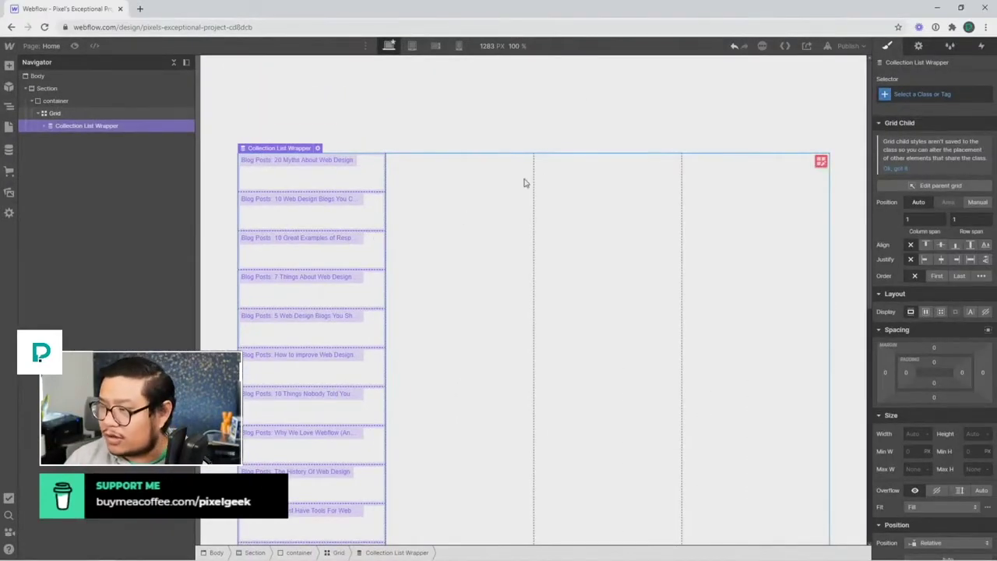
Step: Turn on Limit items on the collection list and show only 1 item
{"action": "left_click", "coordinate": [918, 46]}
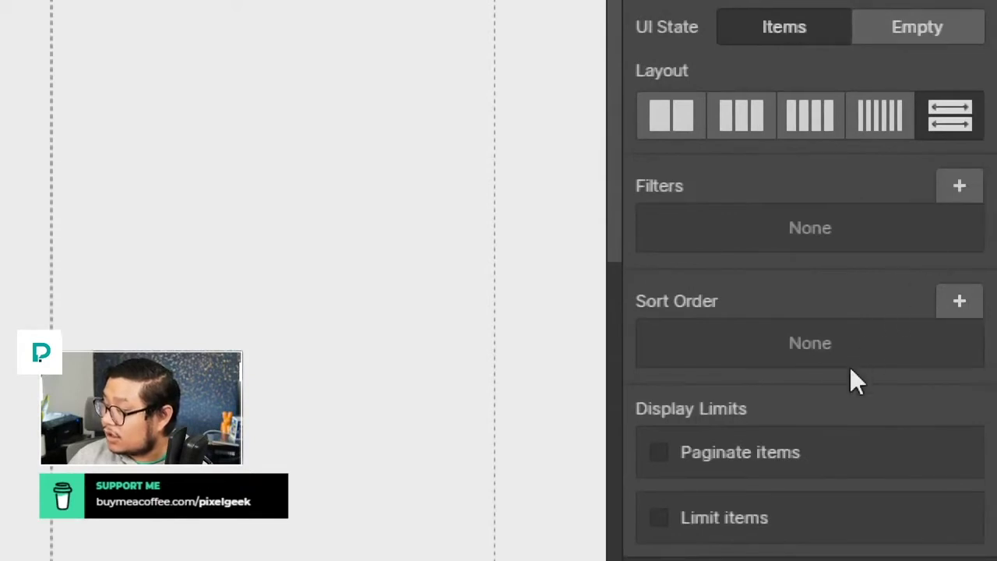
{"action": "left_click", "coordinate": [725, 518]}
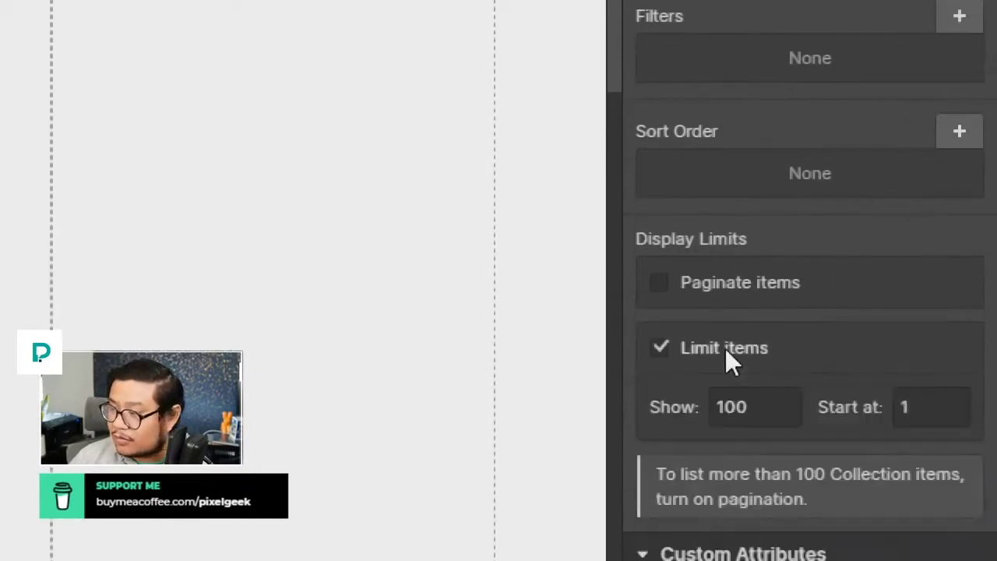
{"action": "left_click", "coordinate": [729, 402]}
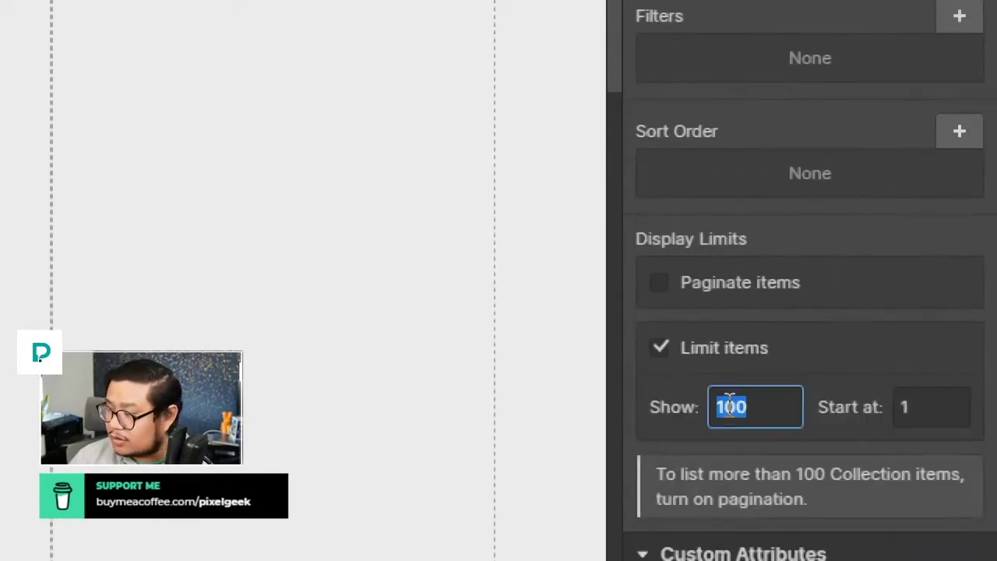
{"action": "type", "text": "1"}
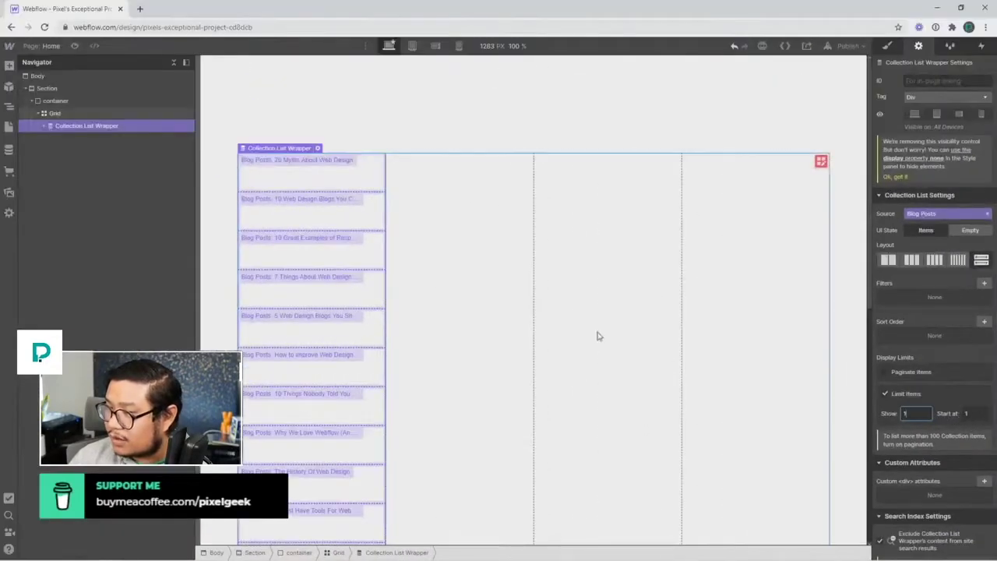
{"action": "key", "text": "Return"}
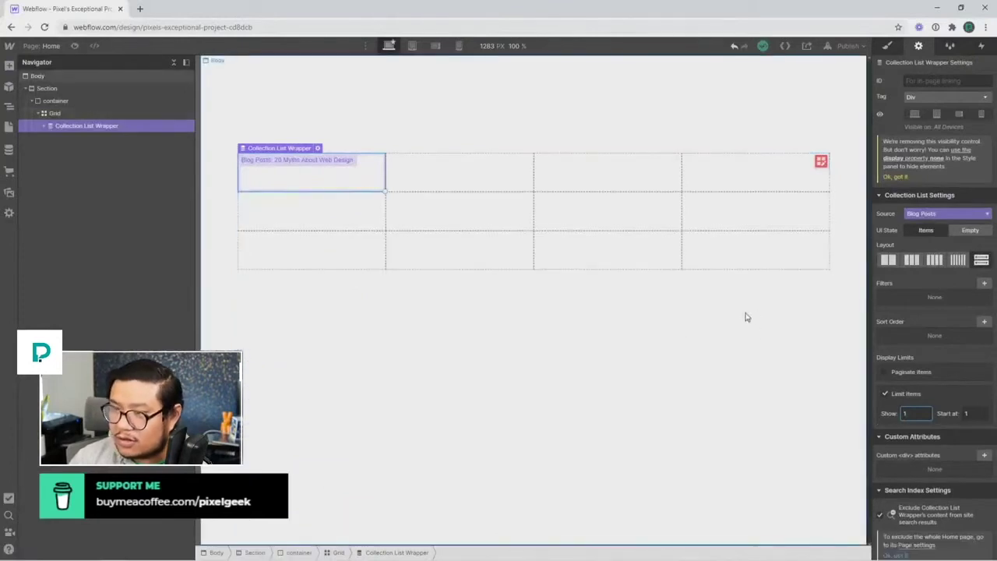
Step: Stretch the collection list wrapper across two columns and two rows, then select its item for styling
{"action": "left_click", "coordinate": [354, 186]}
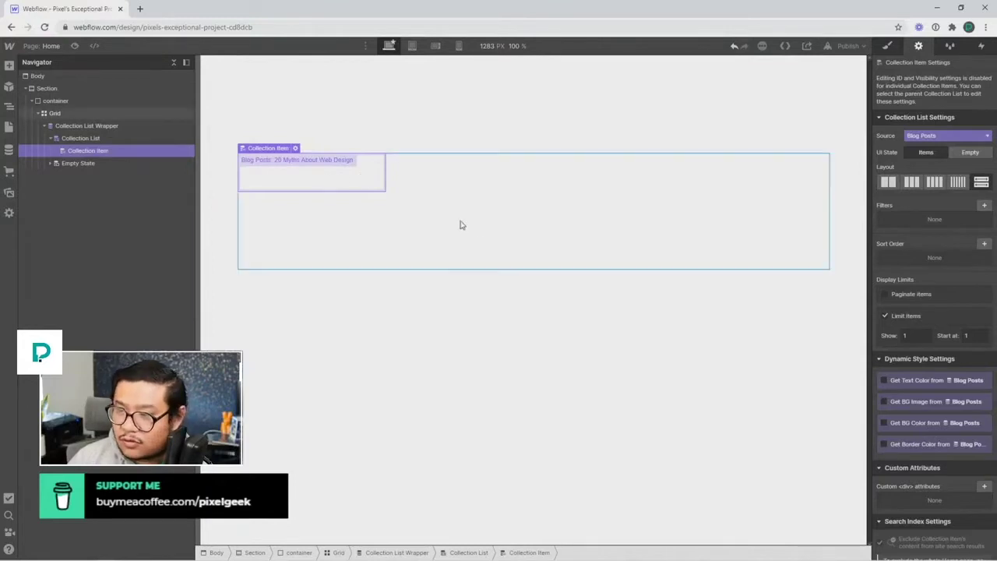
{"action": "left_click", "coordinate": [463, 229]}
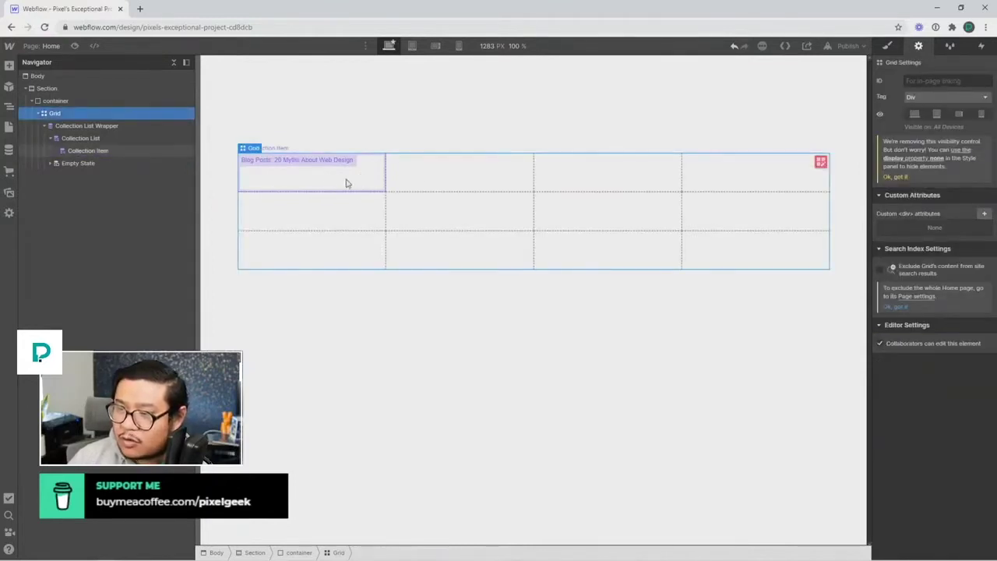
{"action": "left_click", "coordinate": [70, 127]}
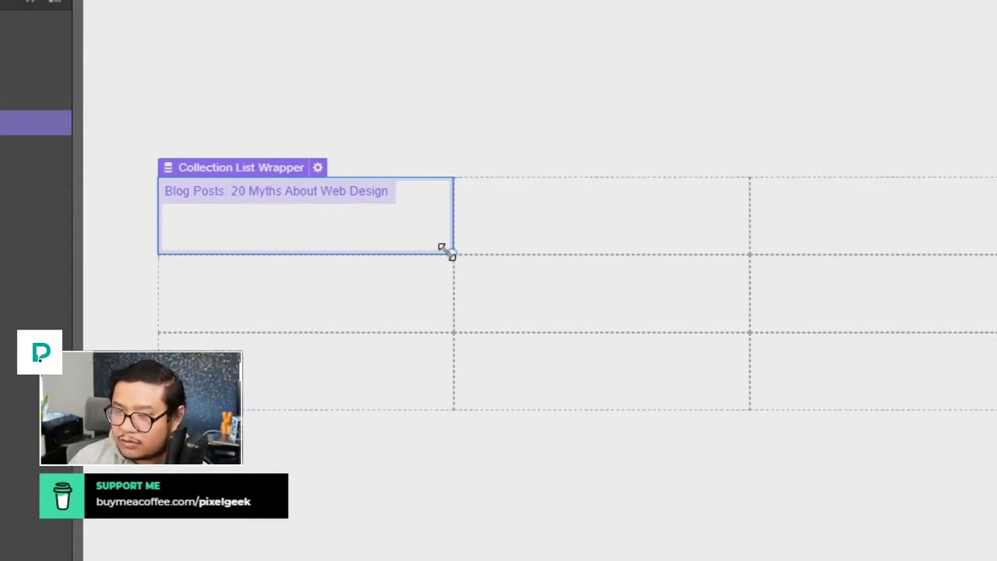
{"action": "left_click_drag", "start_coordinate": [446, 251], "coordinate": [656, 326]}
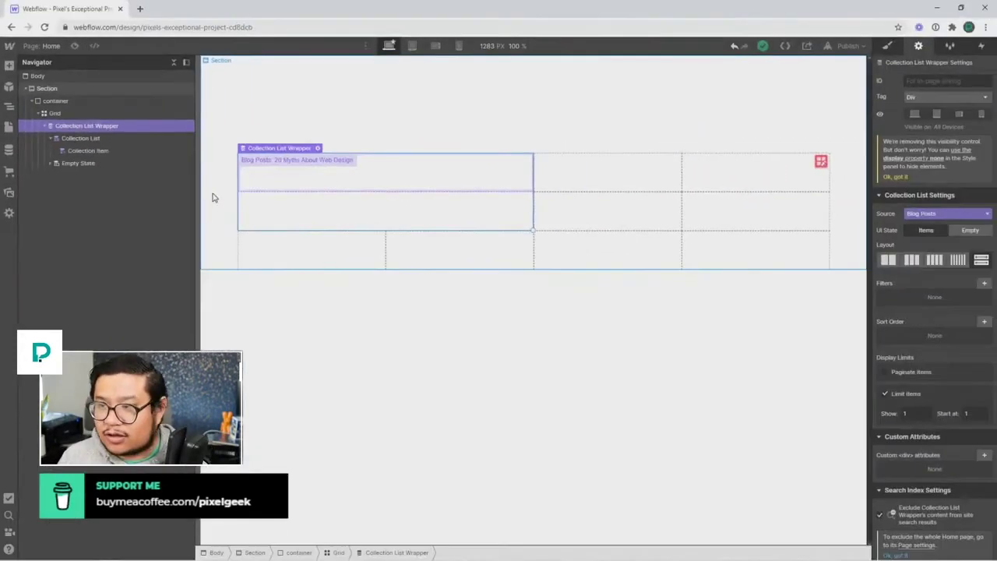
{"action": "left_click", "coordinate": [325, 179]}
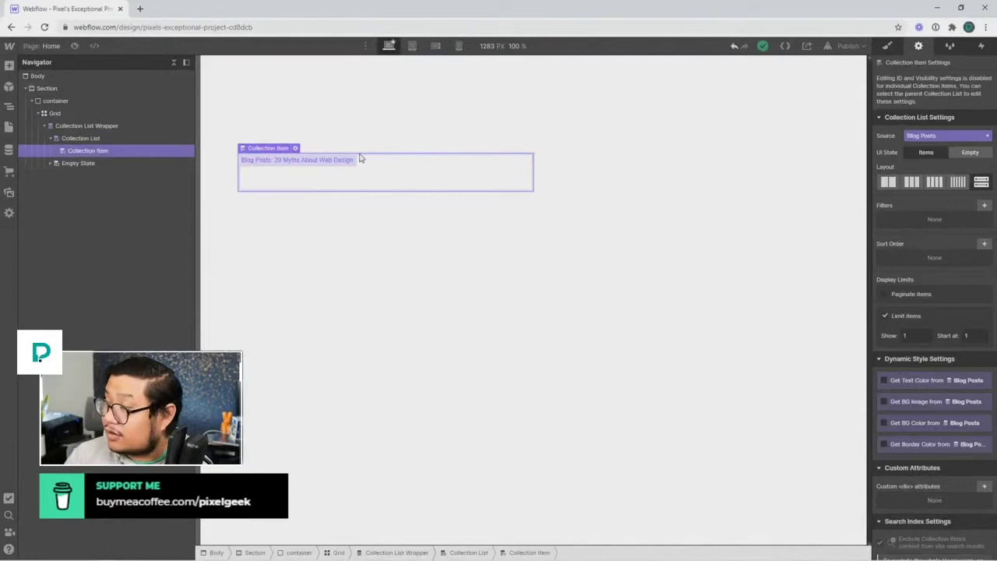
{"action": "left_click", "coordinate": [887, 46]}
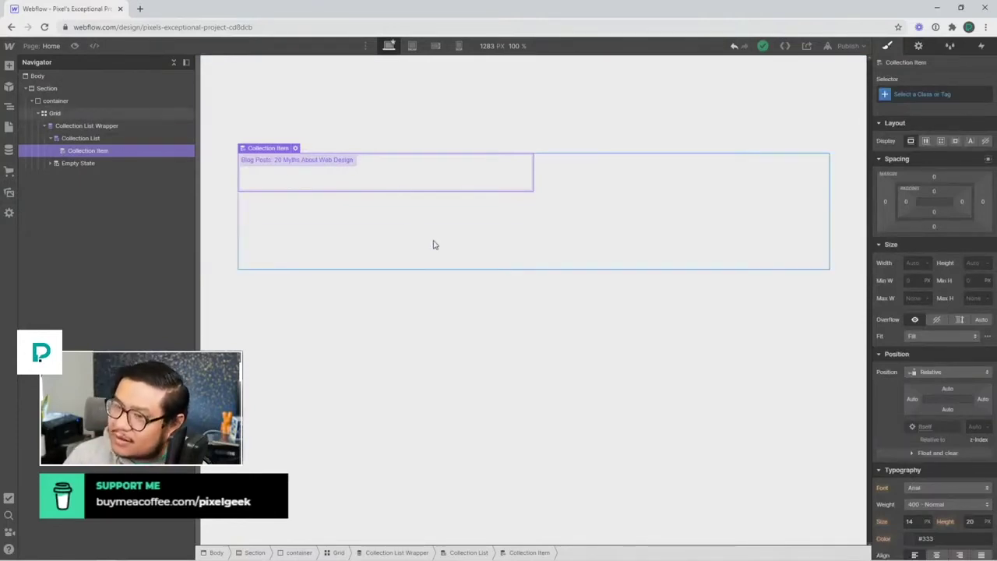
Step: Select the Grid, then study the Stone Brewing blog's post tile layout as a reference
{"action": "left_click", "coordinate": [120, 113]}
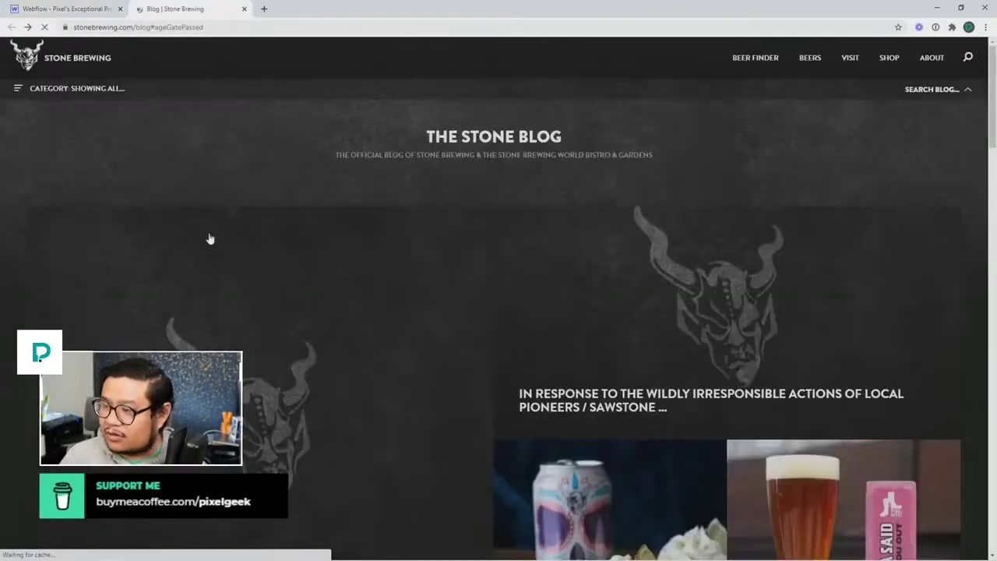
{"action": "scroll", "coordinate": [220, 247], "scroll_direction": "down", "scroll_amount": 5}
{"action": "scroll", "coordinate": [252, 291], "scroll_direction": "down", "scroll_amount": 1}
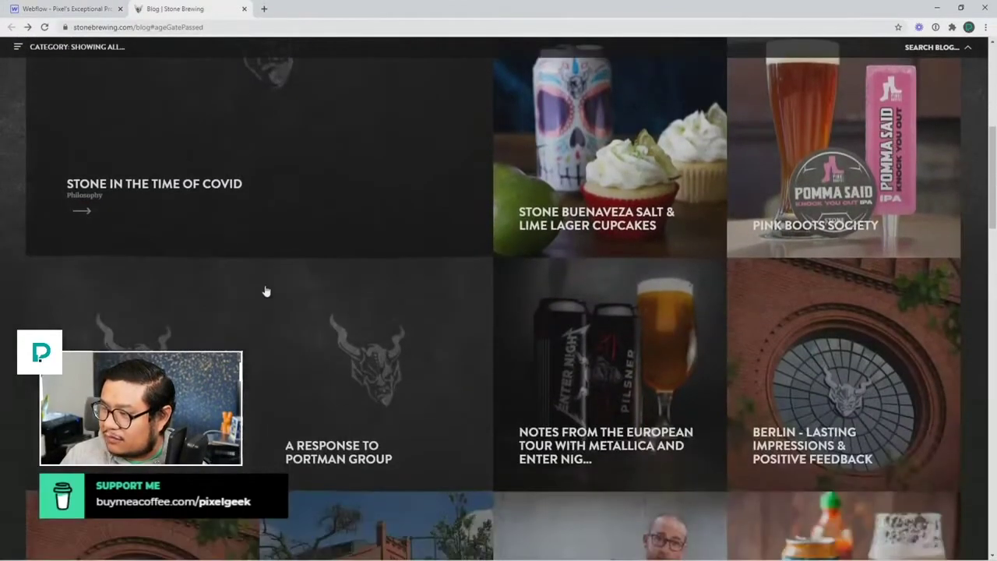
{"action": "scroll", "coordinate": [265, 289], "scroll_direction": "down", "scroll_amount": 1}
{"action": "scroll", "coordinate": [510, 382], "scroll_direction": "up", "scroll_amount": 2}
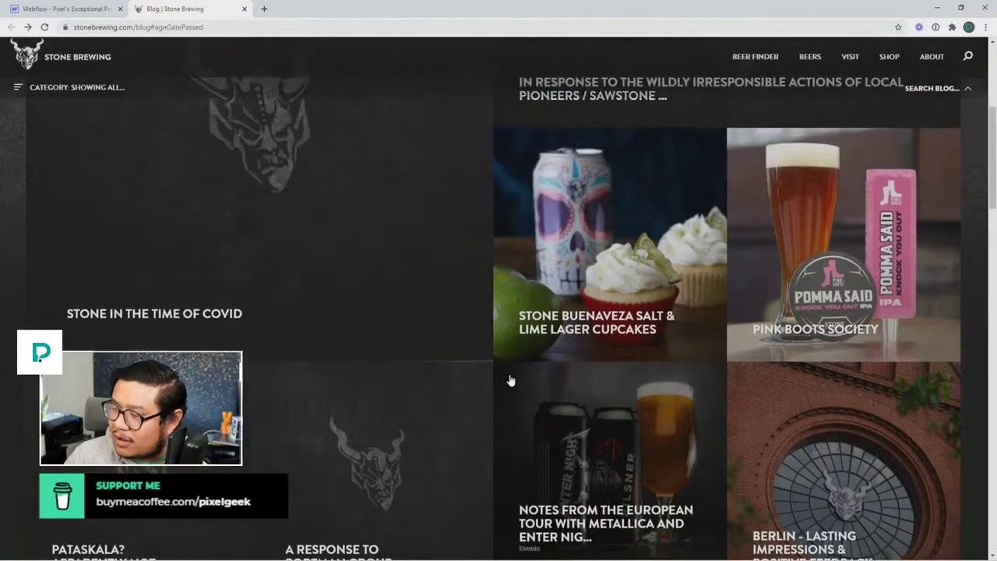
{"action": "scroll", "coordinate": [157, 207], "scroll_direction": "down", "scroll_amount": 1}
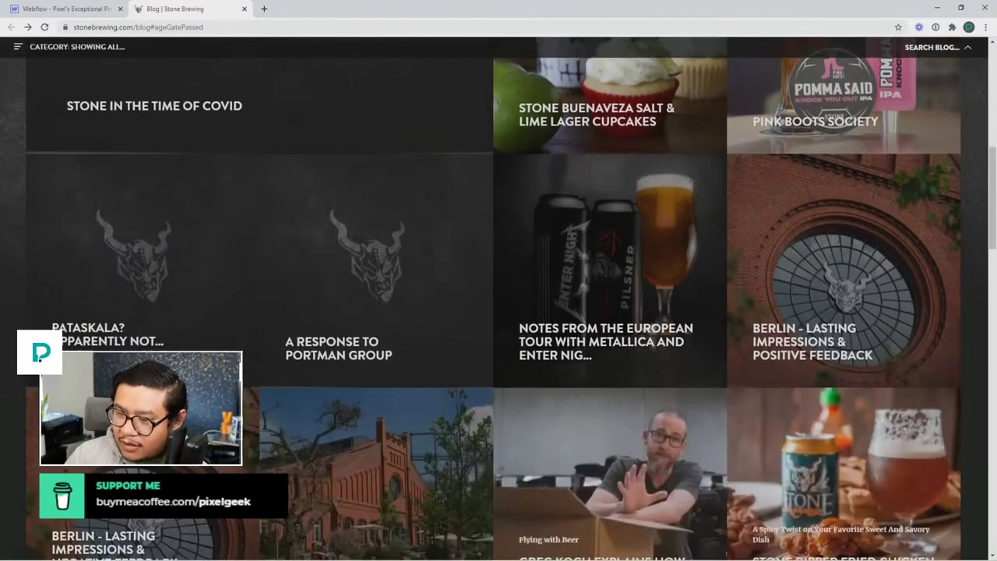
{"action": "scroll", "coordinate": [130, 285], "scroll_direction": "up", "scroll_amount": 4}
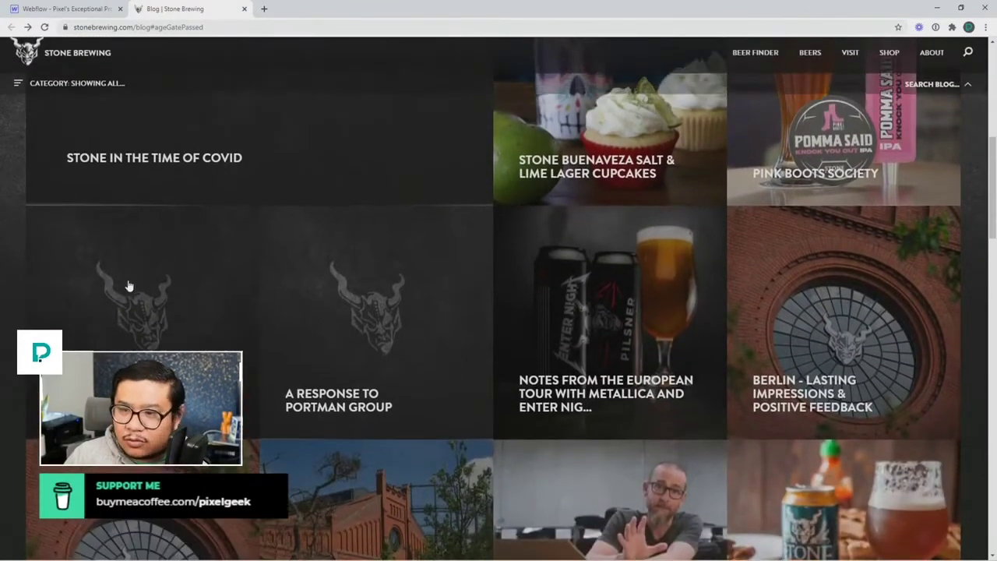
{"action": "scroll", "coordinate": [129, 285], "scroll_direction": "up", "scroll_amount": 1}
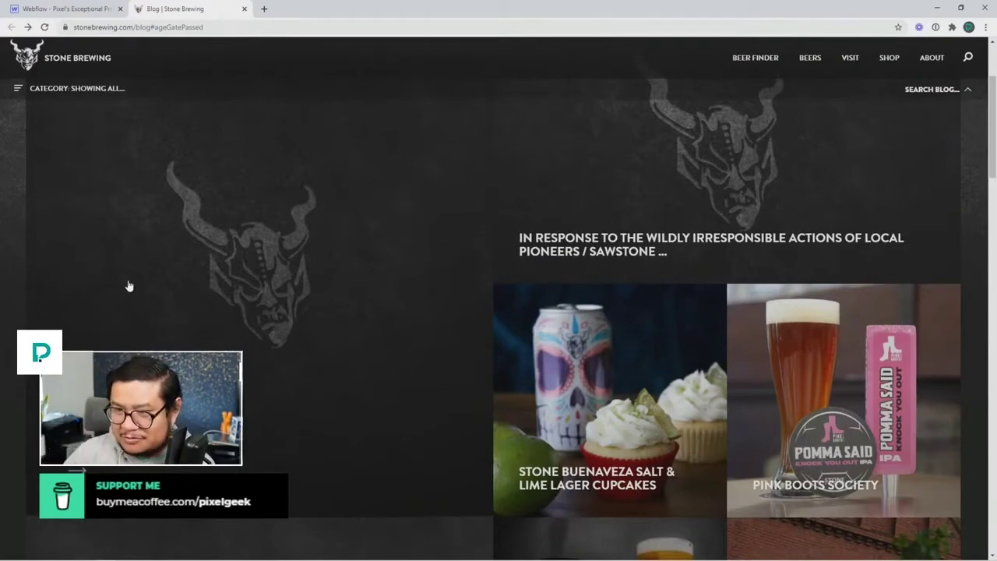
Step: Back in Webflow's Edit Grid, size the first row at 400px
{"action": "left_click", "coordinate": [88, 9]}
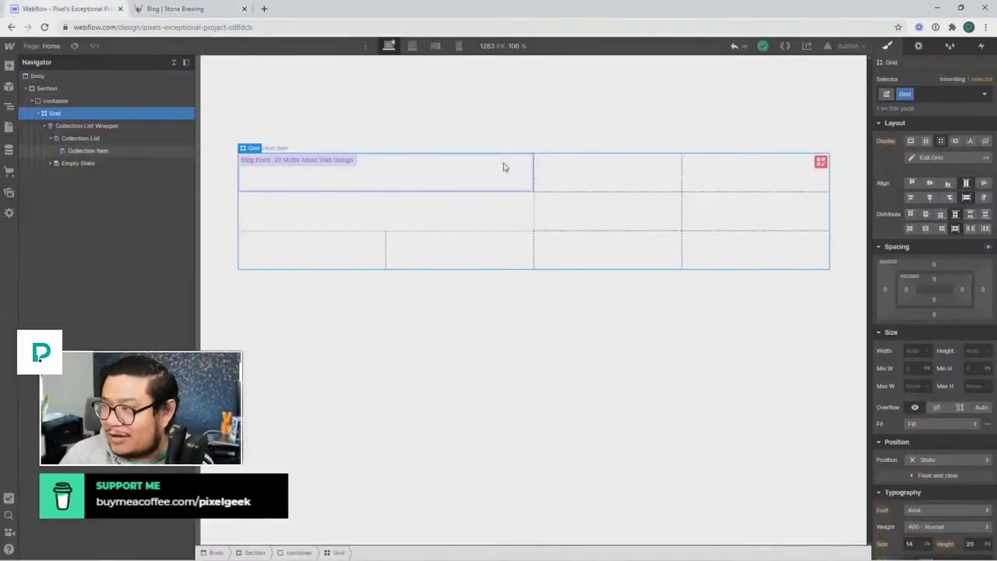
{"action": "left_click", "coordinate": [820, 162]}
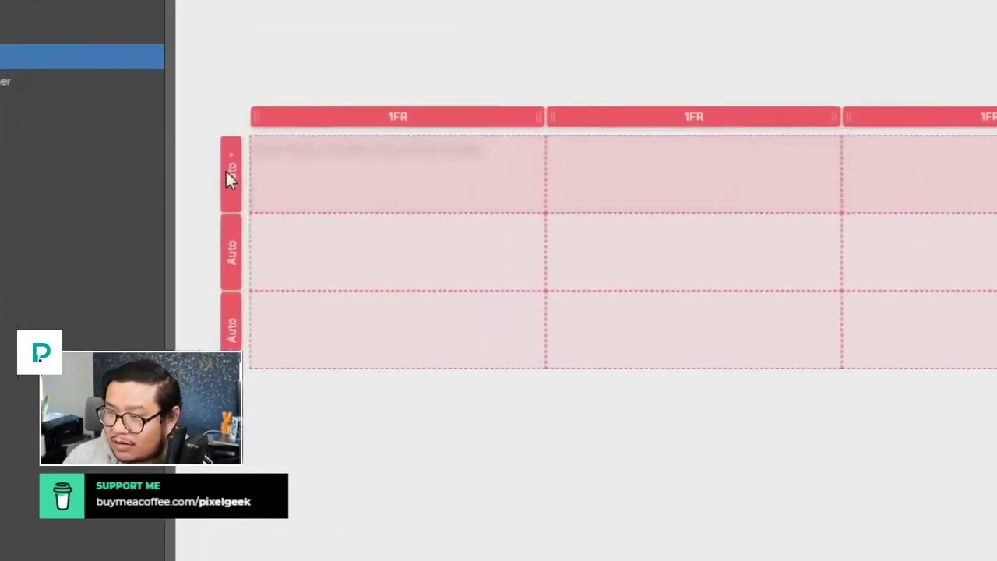
{"action": "left_click", "coordinate": [230, 176]}
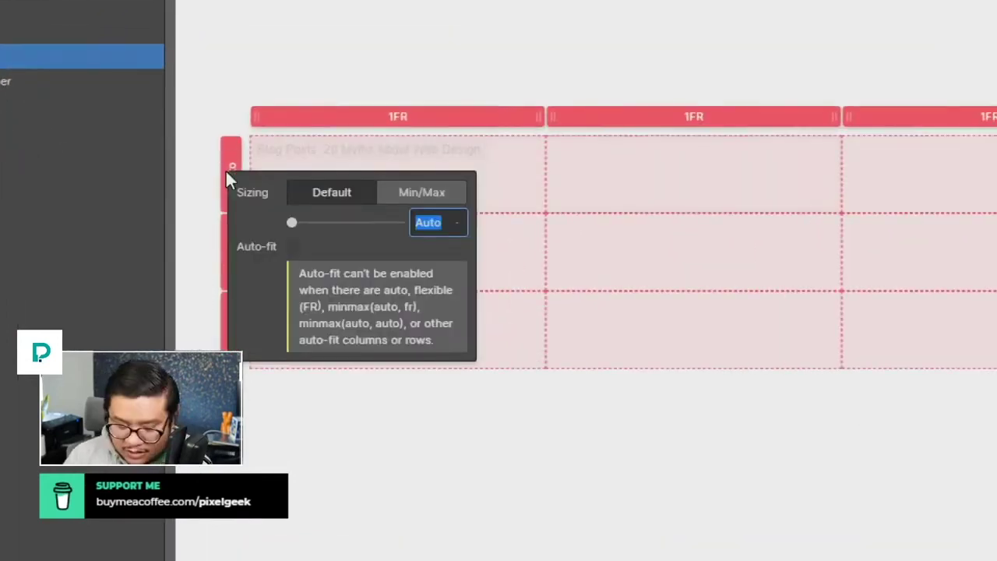
{"action": "type", "text": "400px"}
{"action": "key", "text": "Return"}
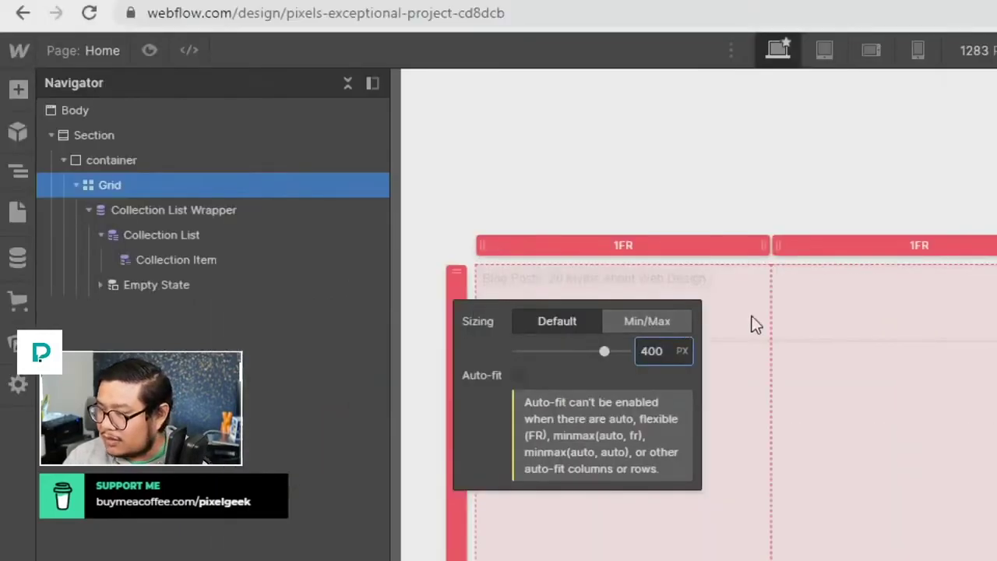
{"action": "left_click", "coordinate": [610, 253]}
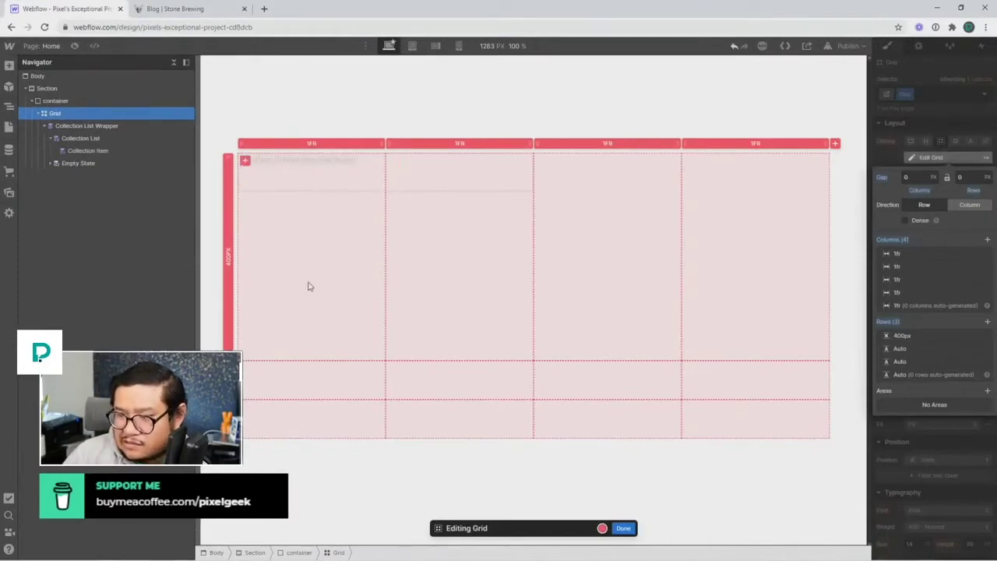
Step: Change the first row to 200px and set rows two and three to 200px as well
{"action": "left_click", "coordinate": [229, 258]}
{"action": "type", "text": "200"}
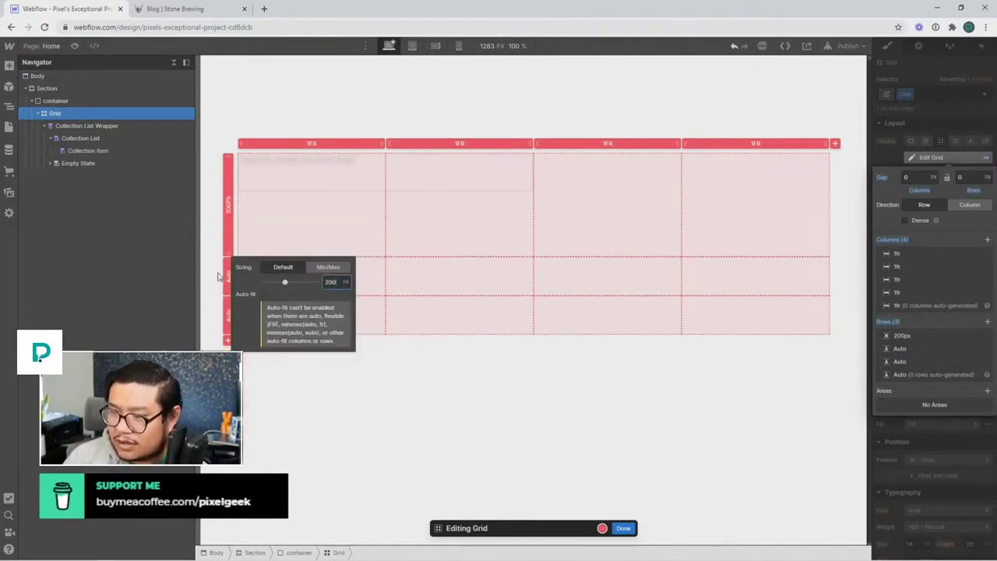
{"action": "left_click", "coordinate": [229, 282]}
{"action": "left_click", "coordinate": [229, 276]}
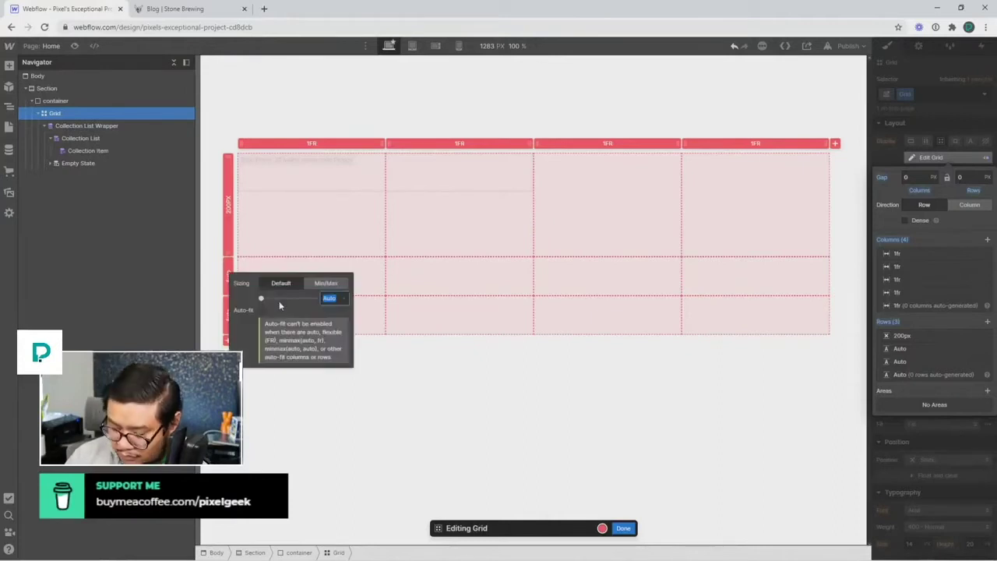
{"action": "key", "text": "Return"}
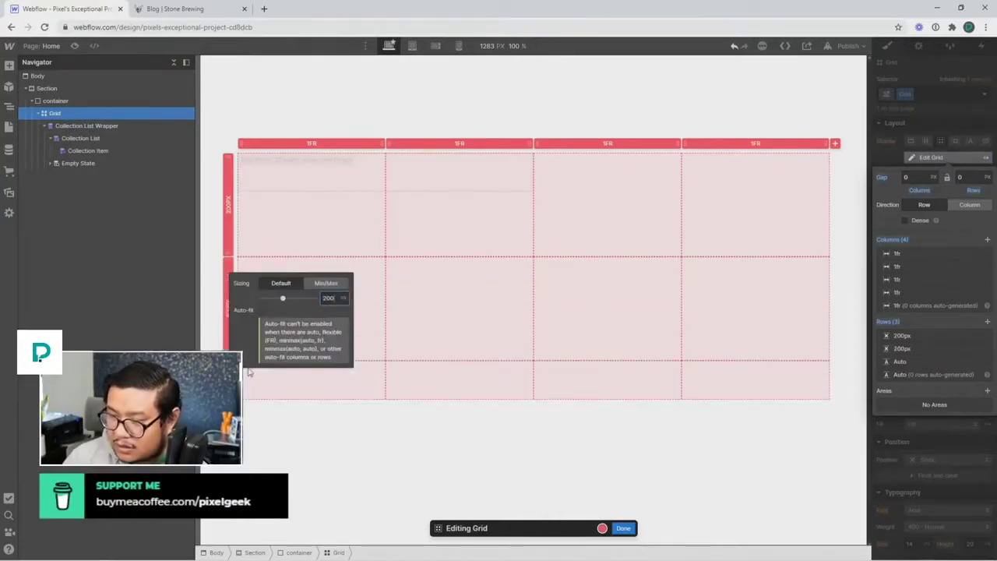
{"action": "left_click", "coordinate": [229, 385]}
{"action": "left_click", "coordinate": [229, 385]}
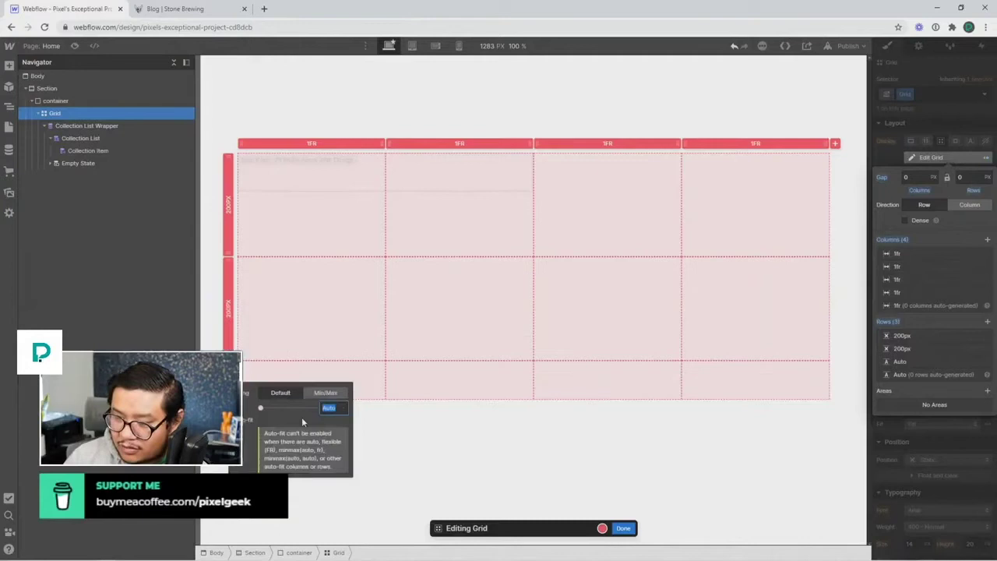
{"action": "type", "text": "200"}
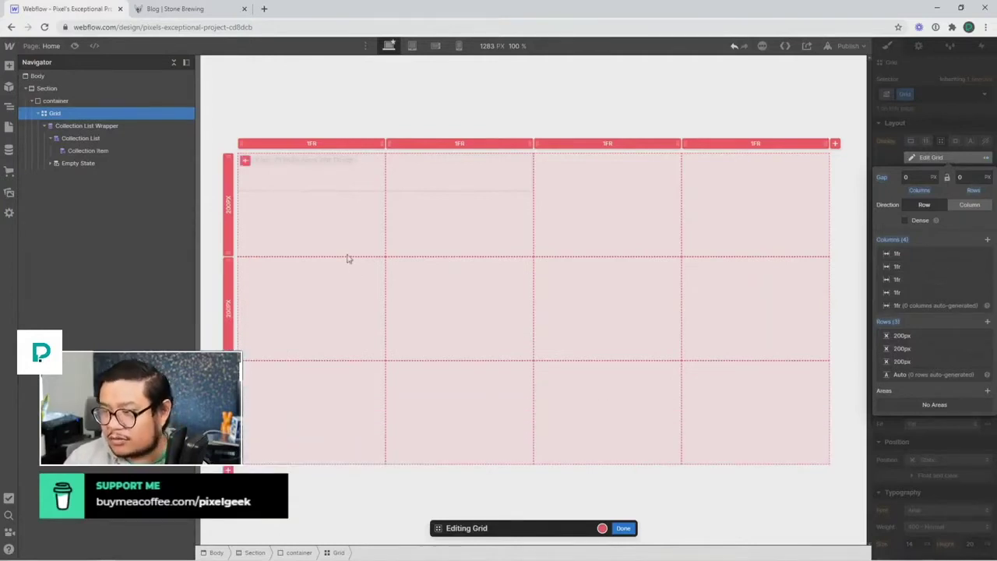
{"action": "left_click", "coordinate": [621, 529]}
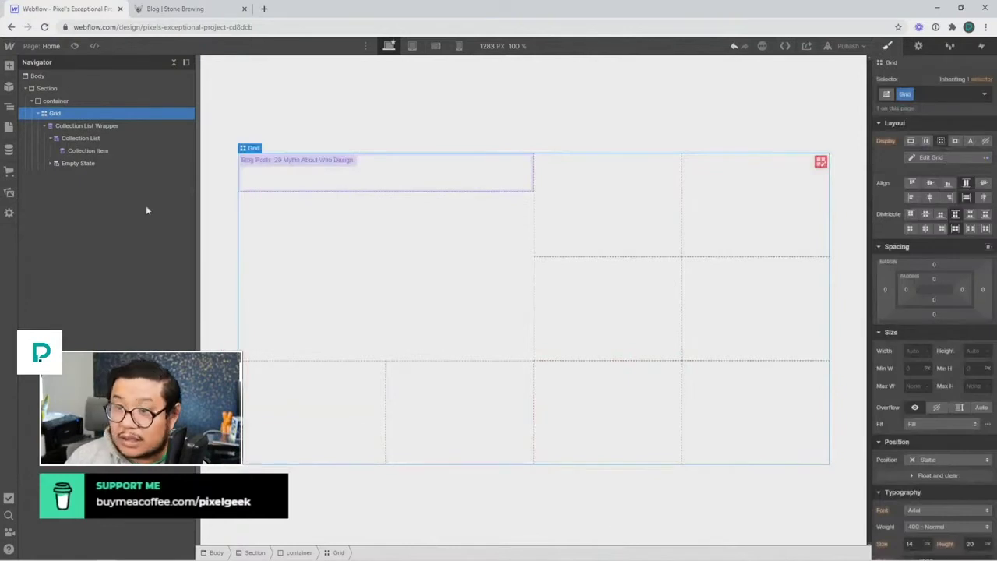
Step: Set the Collection List Wrapper, Collection List and Collection Item heights to 100%
{"action": "left_click", "coordinate": [118, 125]}
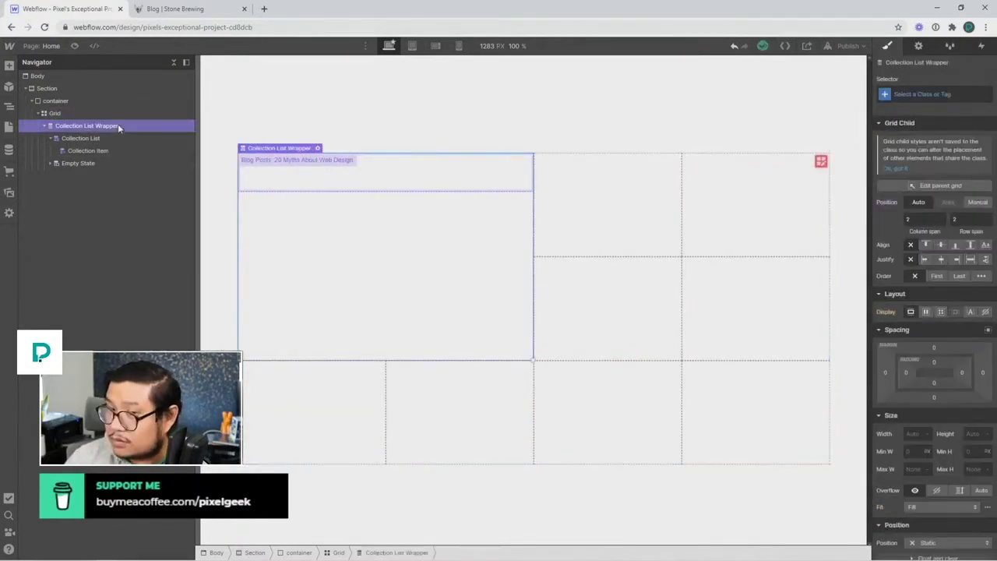
{"action": "left_click", "coordinate": [93, 138]}
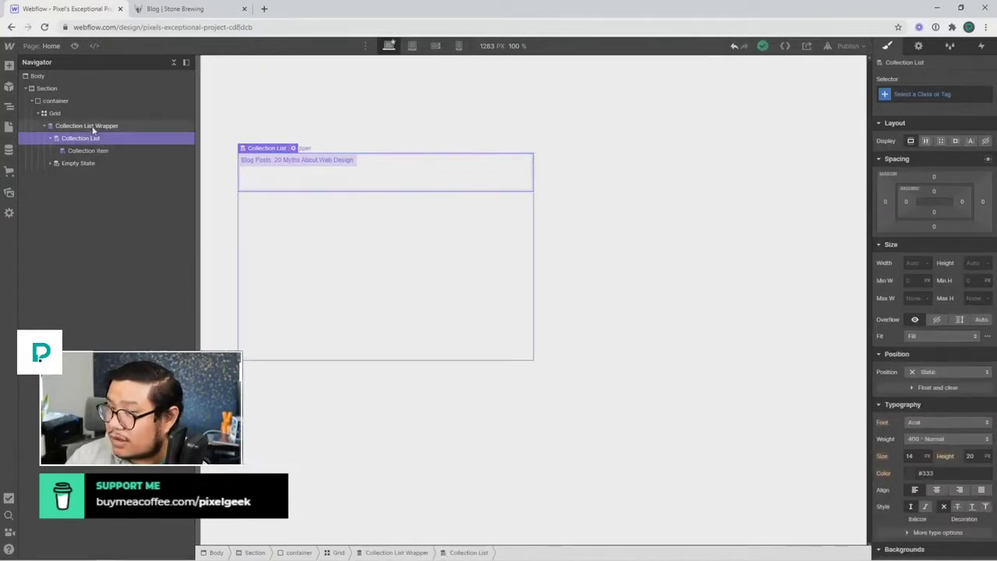
{"action": "left_click", "coordinate": [93, 128]}
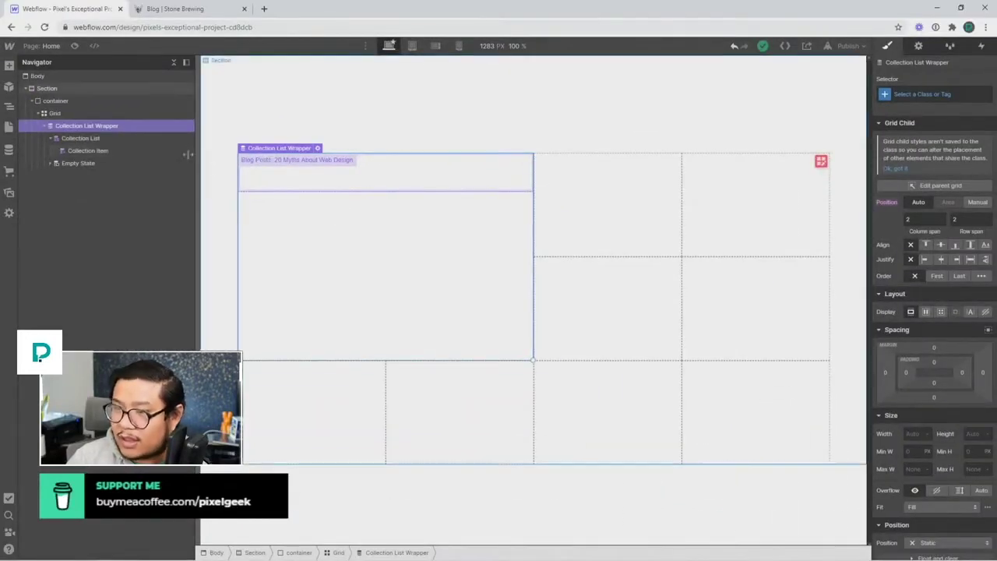
{"action": "left_click", "coordinate": [976, 433]}
{"action": "type", "text": "100%"}
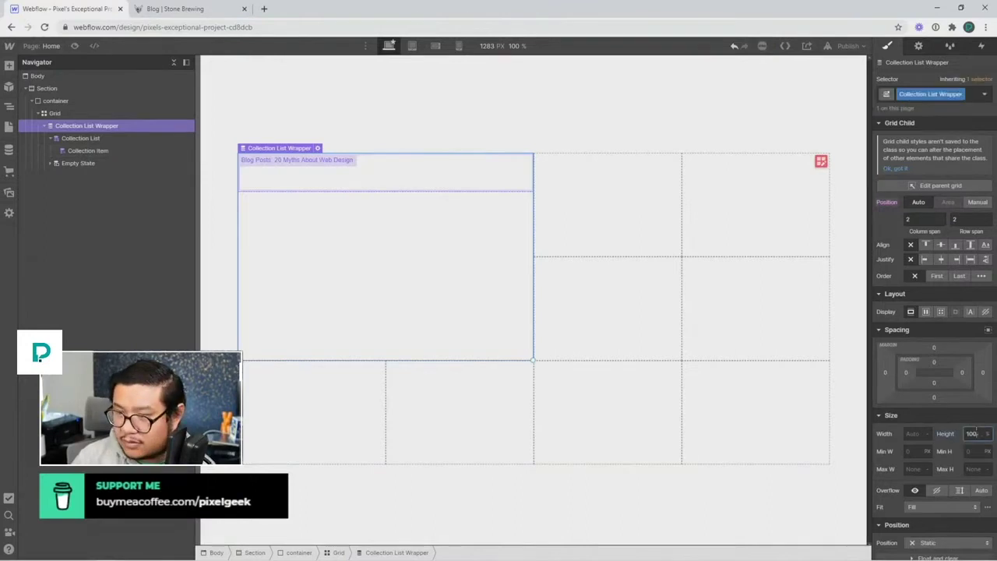
{"action": "left_click", "coordinate": [127, 137]}
{"action": "left_click", "coordinate": [972, 263]}
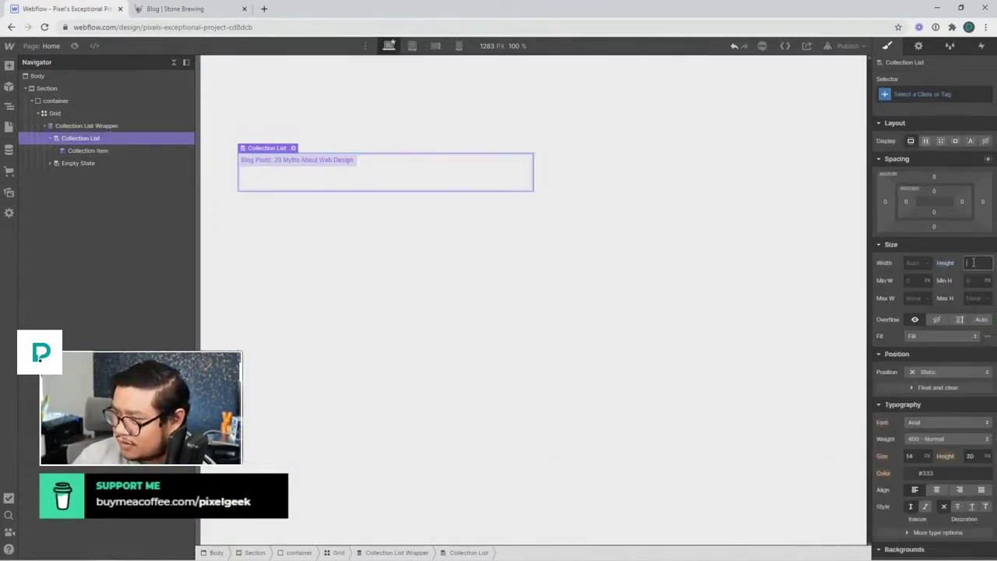
{"action": "type", "text": "100%"}
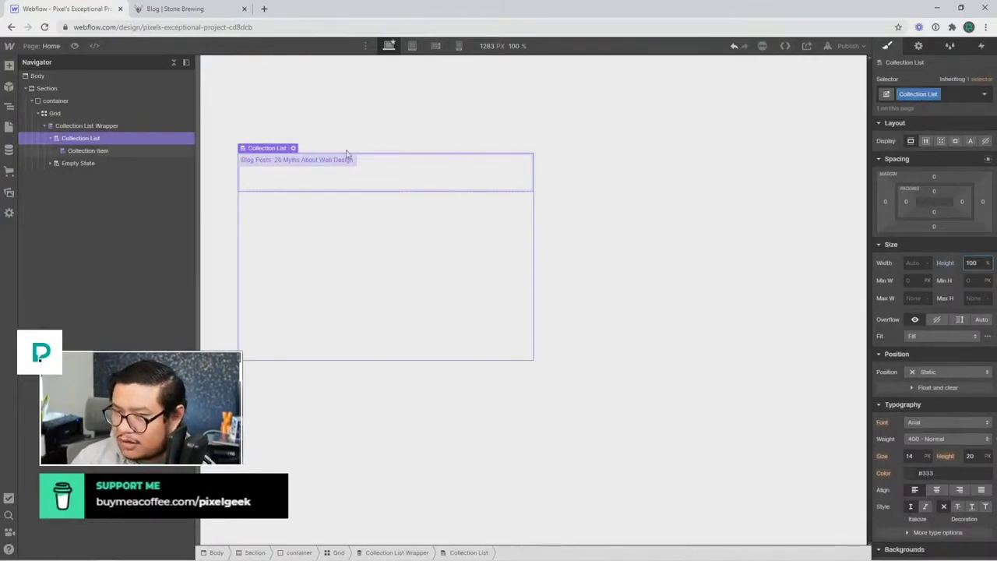
{"action": "left_click", "coordinate": [148, 151]}
{"action": "left_click", "coordinate": [971, 263]}
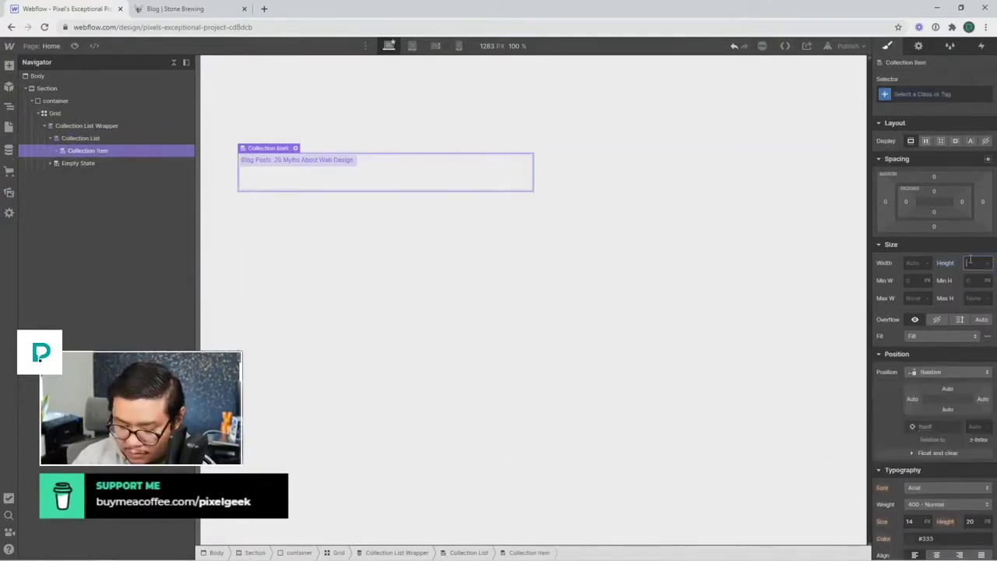
{"action": "type", "text": "100%"}
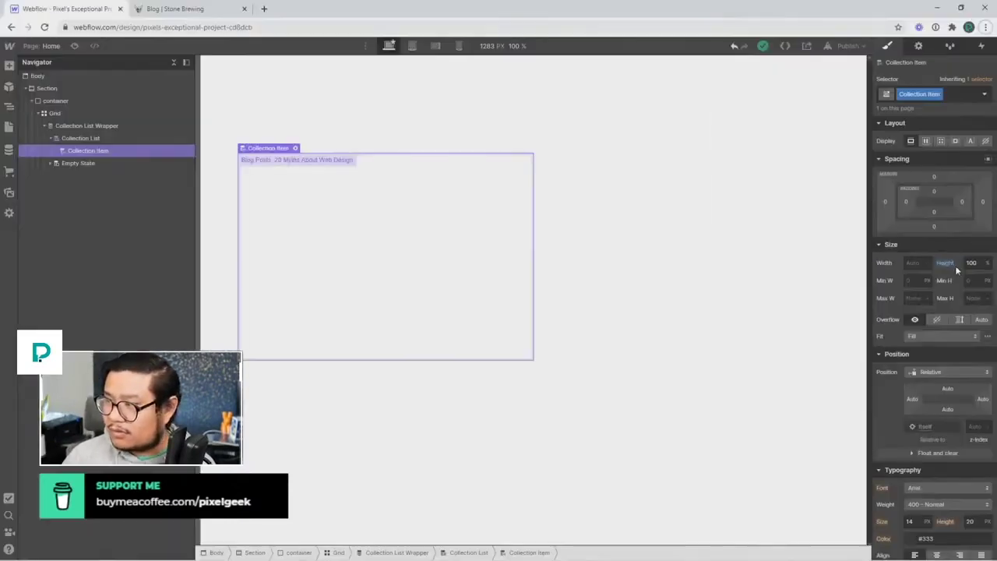
Step: Inspect the grid tracks, then resize the Collection List Wrapper to span two columns by two rows
{"action": "left_click", "coordinate": [134, 138]}
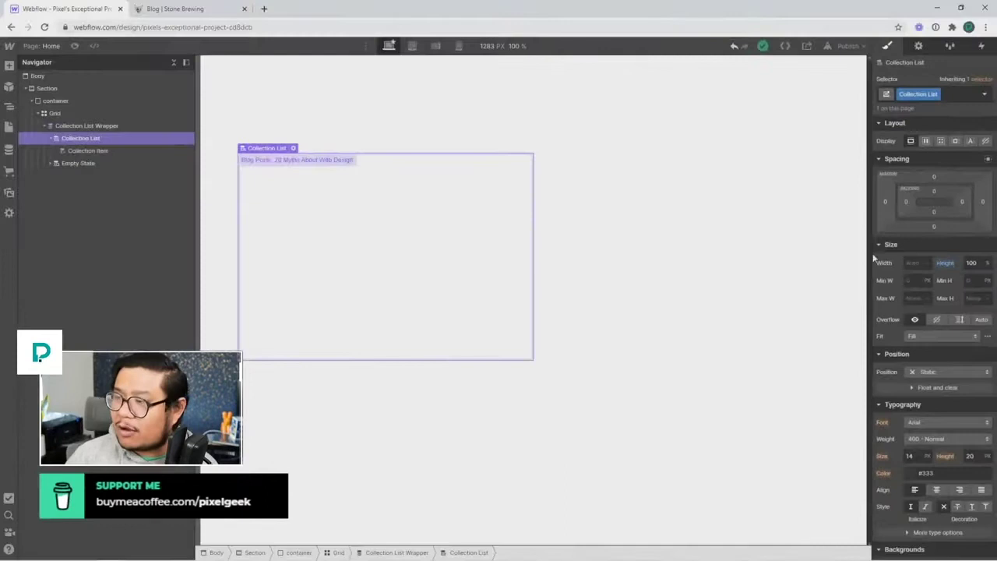
{"action": "left_click", "coordinate": [91, 126]}
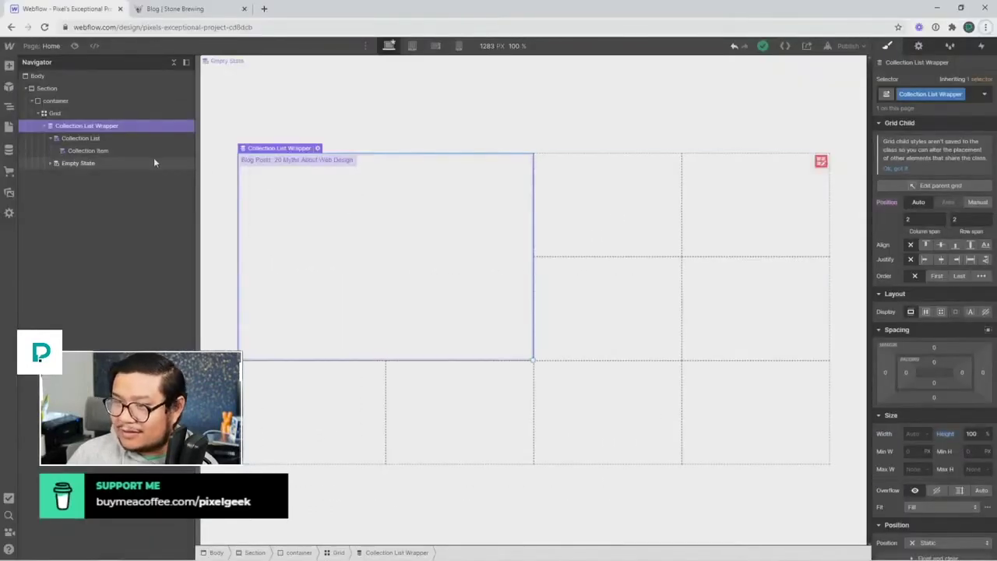
{"action": "left_click", "coordinate": [88, 113]}
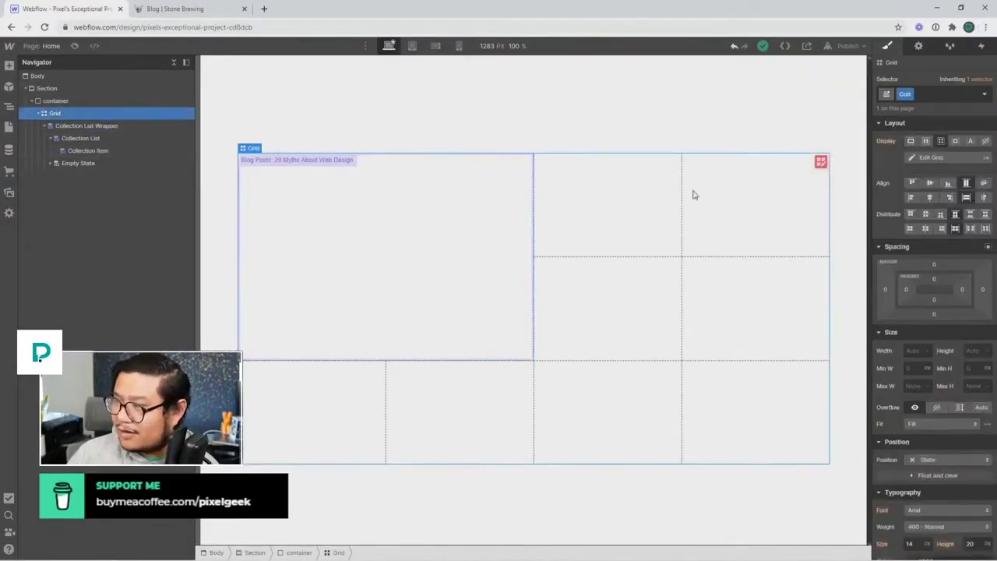
{"action": "left_click", "coordinate": [821, 163]}
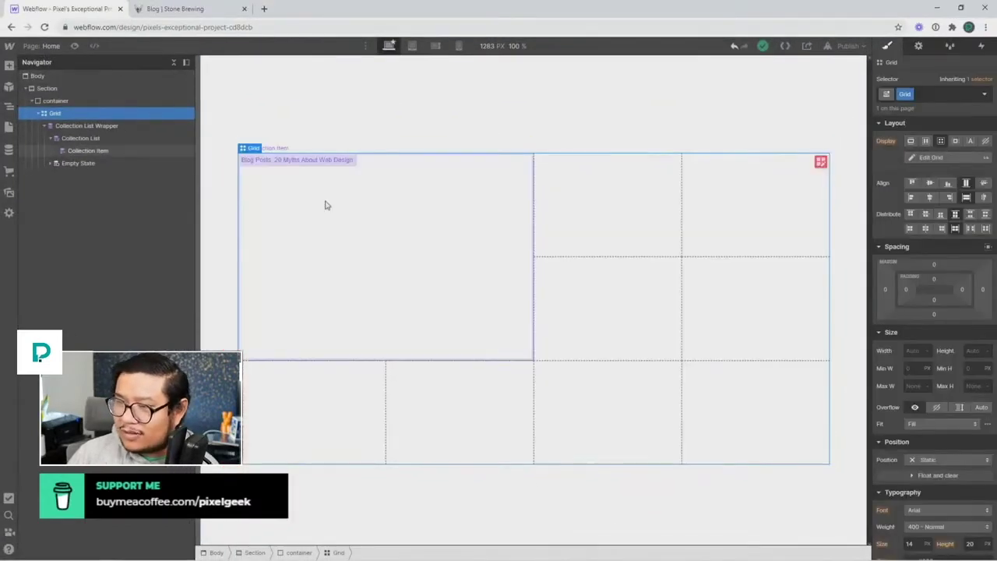
{"action": "left_click", "coordinate": [294, 218]}
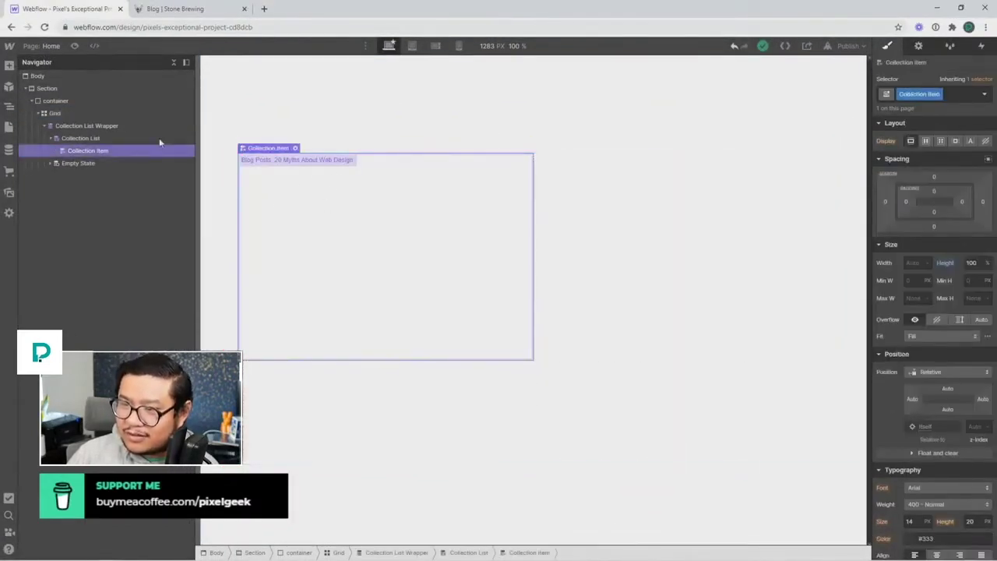
{"action": "left_click", "coordinate": [137, 137]}
{"action": "left_click", "coordinate": [116, 125]}
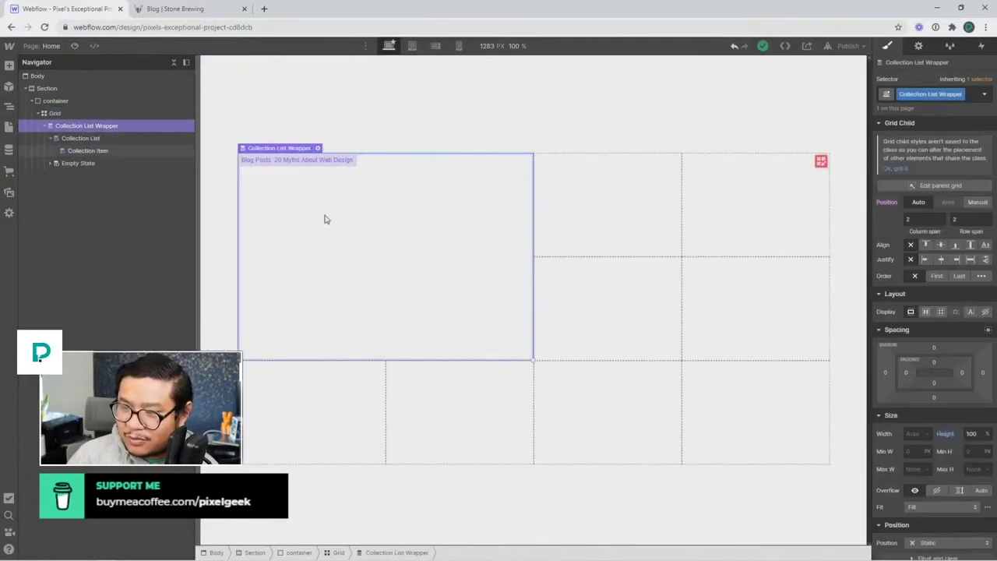
{"action": "left_click_drag", "start_coordinate": [529, 358], "coordinate": [504, 335]}
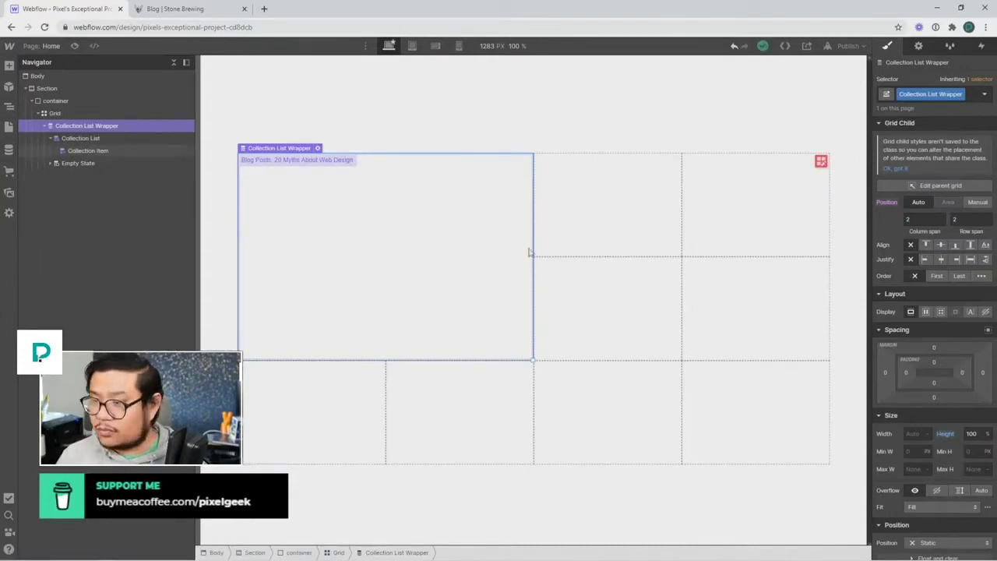
{"action": "left_click", "coordinate": [418, 236]}
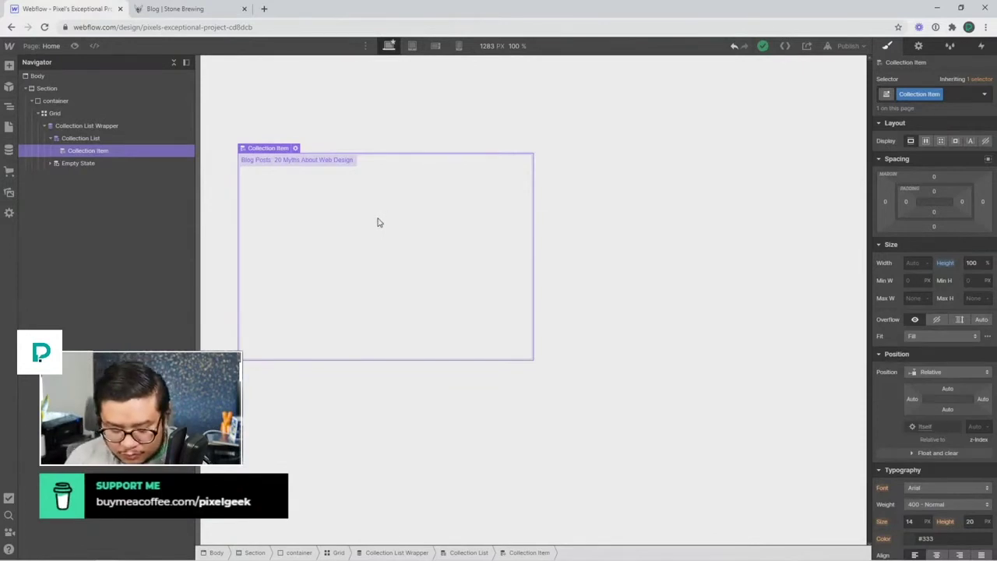
Step: Insert a Link Block with new class 'card', set to Block display with a 300 size value
{"action": "key", "text": "ctrl+e"}
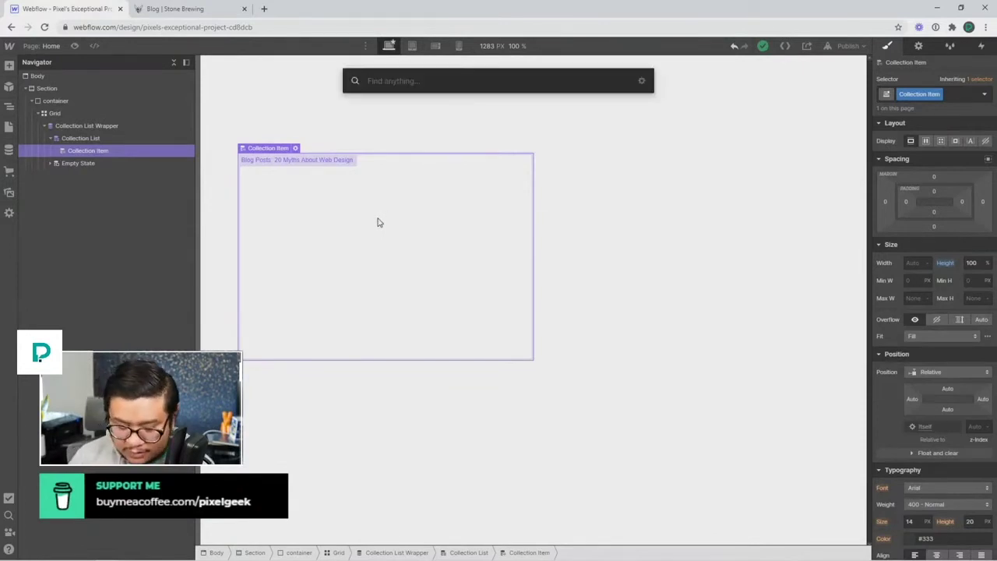
{"action": "type", "text": "link"}
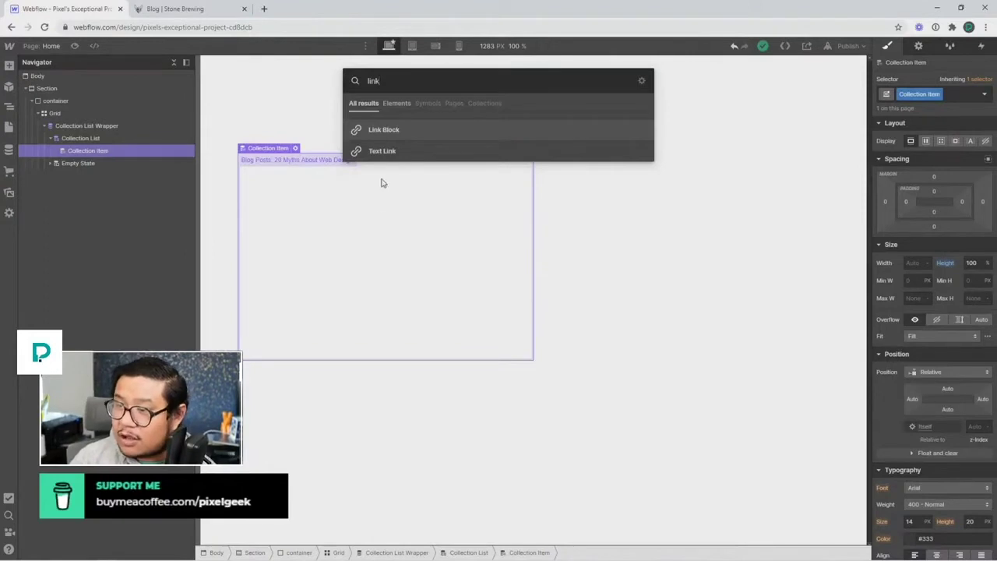
{"action": "left_click", "coordinate": [382, 129]}
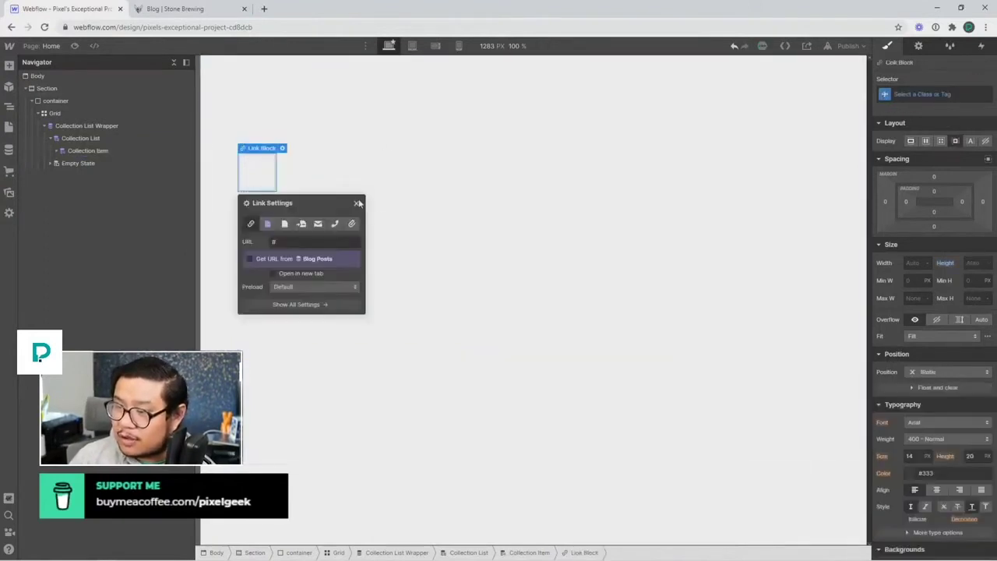
{"action": "left_click", "coordinate": [920, 94]}
{"action": "type", "text": "card"}
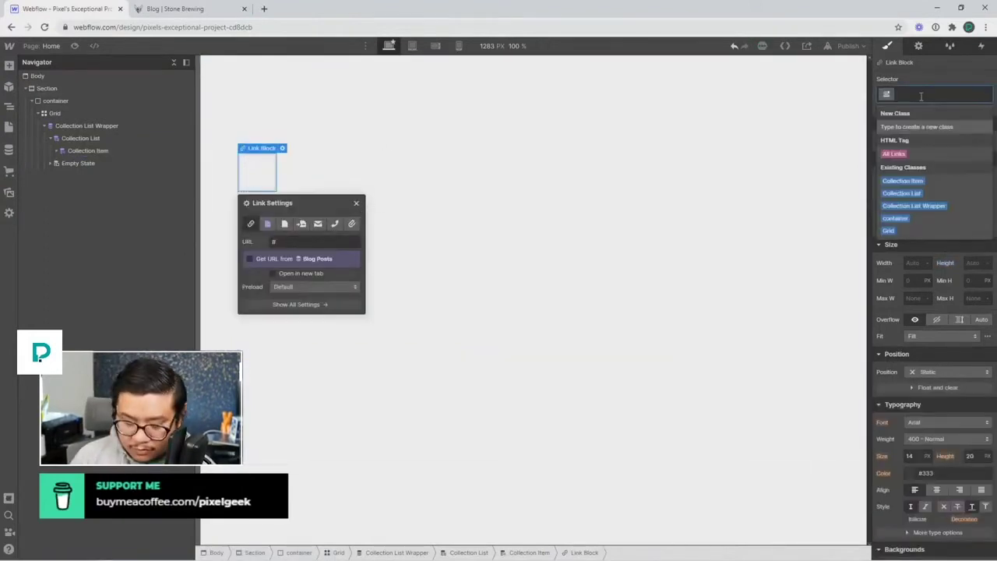
{"action": "key", "text": "Return"}
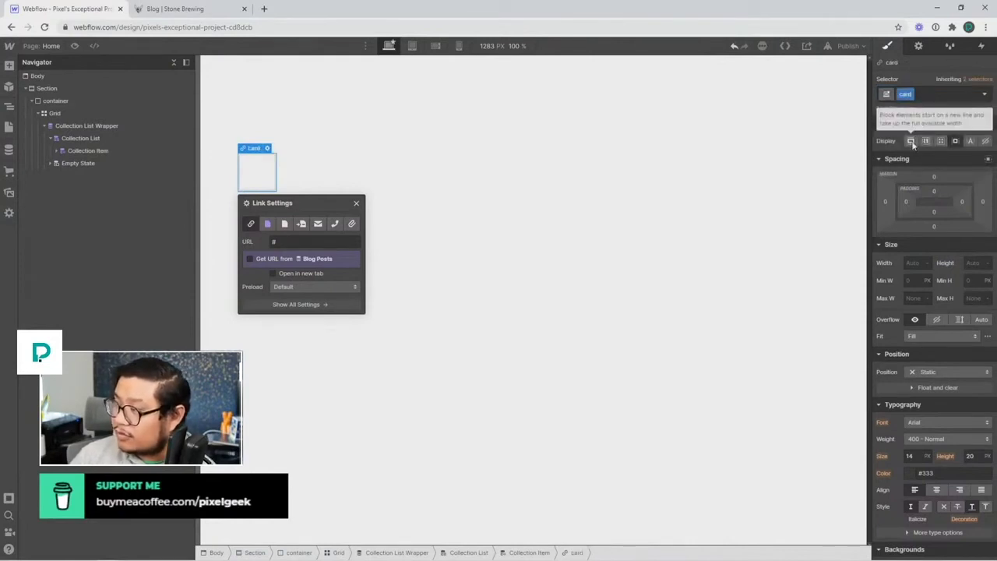
{"action": "left_click", "coordinate": [914, 140]}
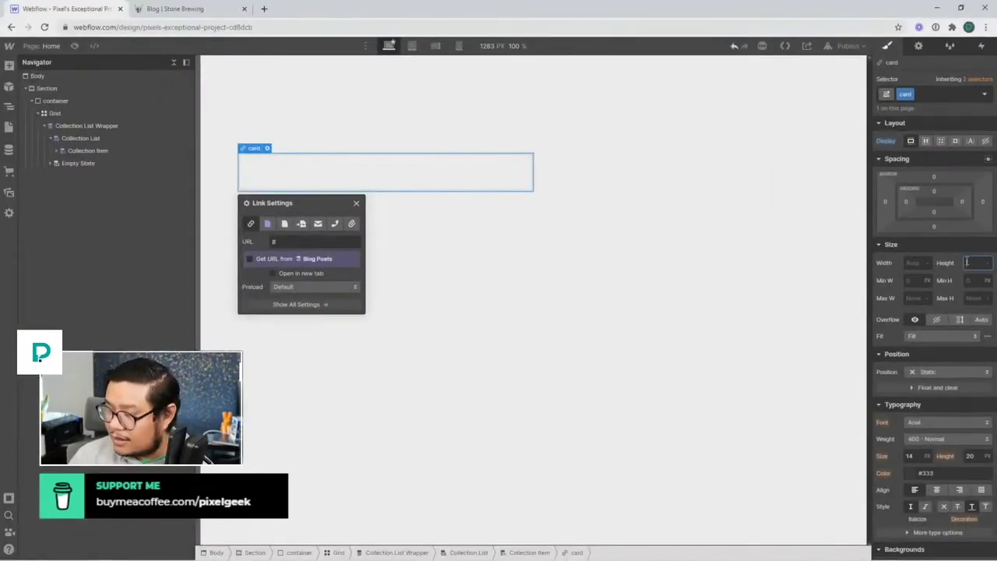
{"action": "type", "text": "300"}
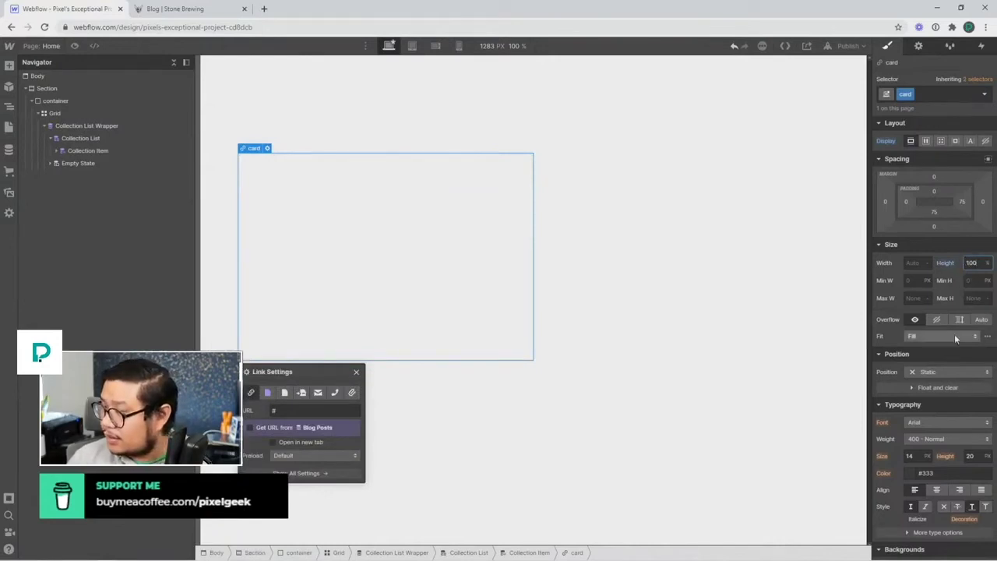
Step: Try a cyan then magenta test background colour on the card, then remove it
{"action": "scroll", "coordinate": [954, 334], "scroll_direction": "down", "scroll_amount": 2}
{"action": "scroll", "coordinate": [953, 334], "scroll_direction": "down", "scroll_amount": 1}
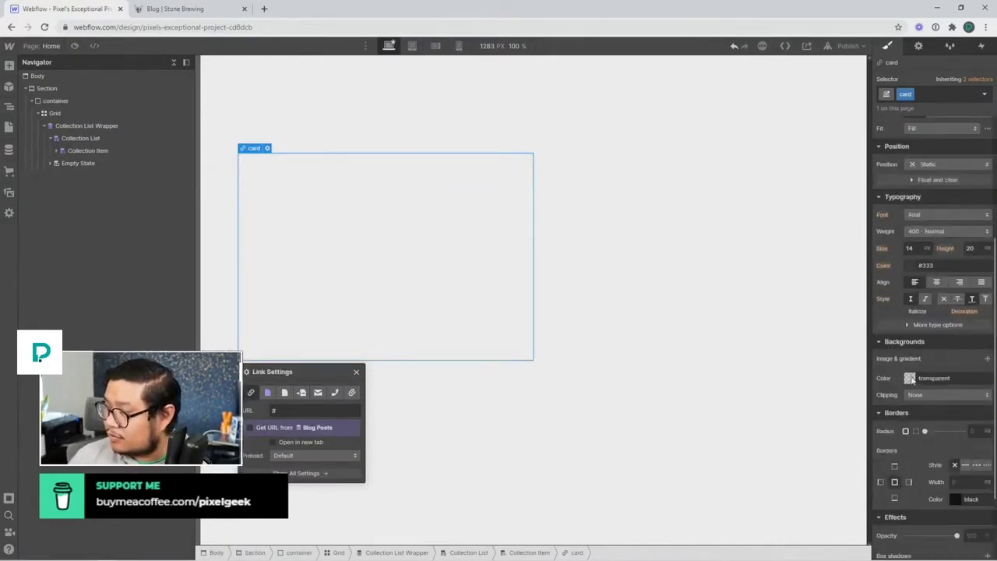
{"action": "left_click", "coordinate": [910, 378]}
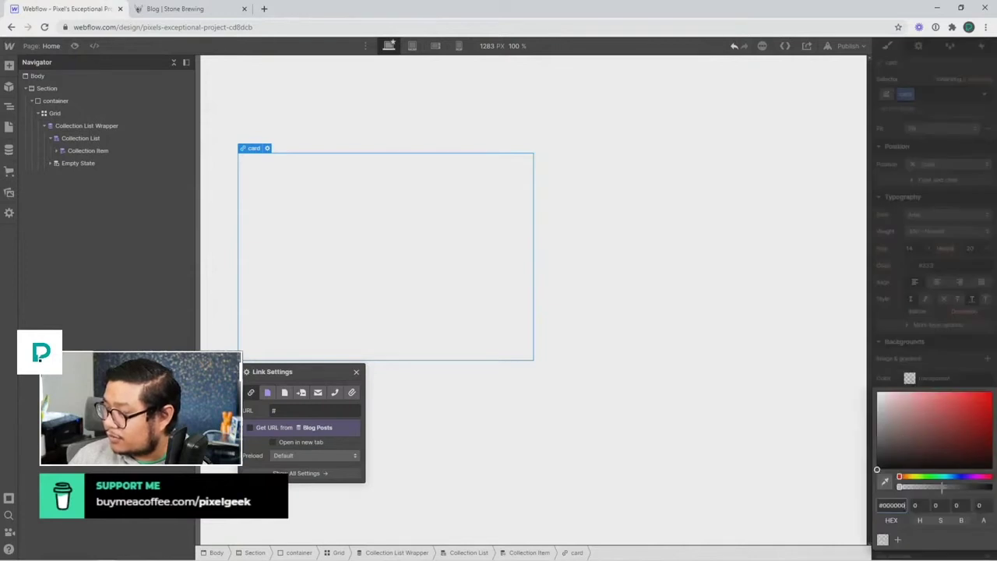
{"action": "left_click", "coordinate": [942, 476]}
{"action": "left_click_drag", "start_coordinate": [927, 405], "coordinate": [992, 408]}
{"action": "left_click", "coordinate": [974, 476]}
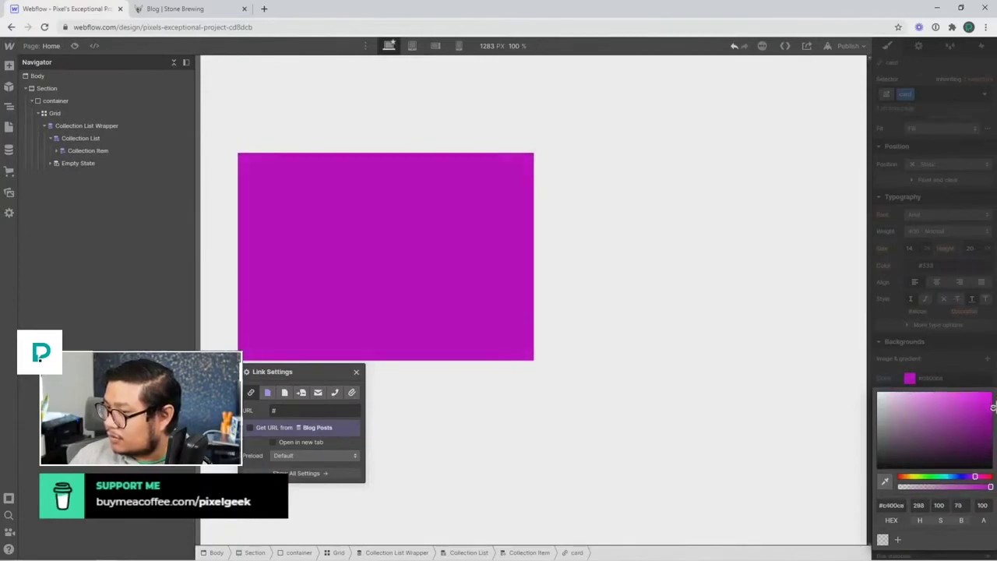
{"action": "left_click", "coordinate": [941, 265]}
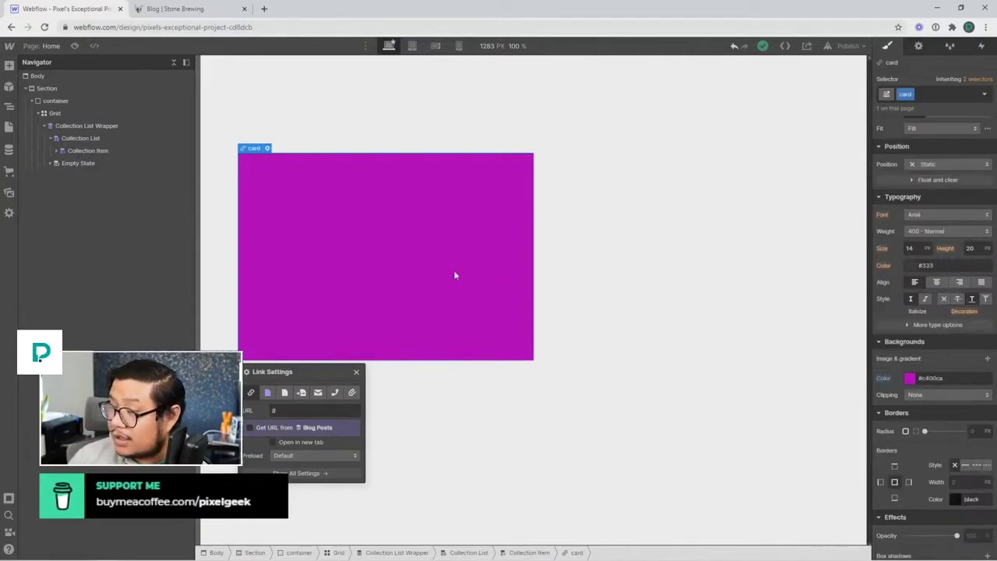
{"action": "left_click", "coordinate": [356, 371]}
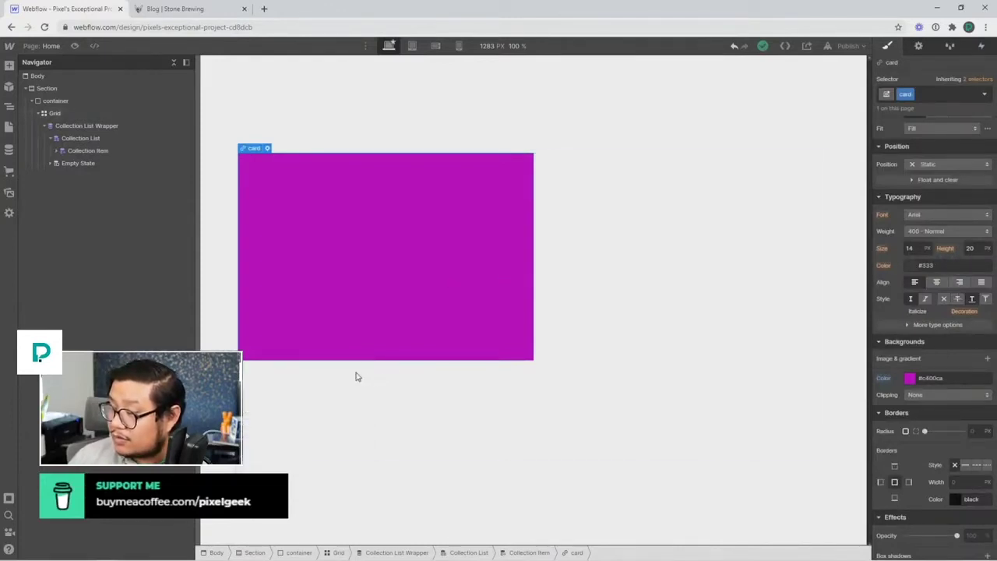
{"action": "left_click", "coordinate": [432, 265]}
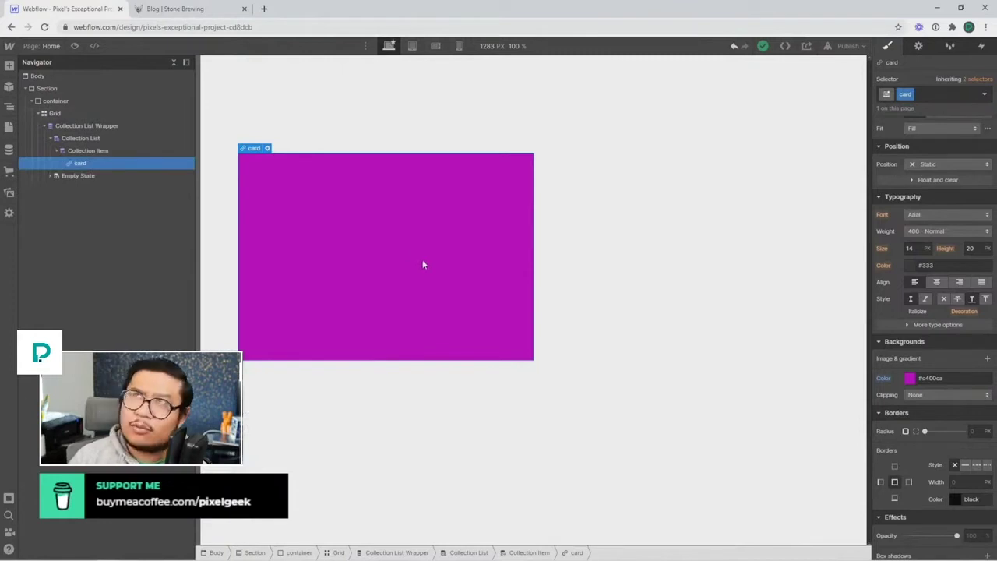
{"action": "left_click", "coordinate": [886, 378], "text": "alt"}
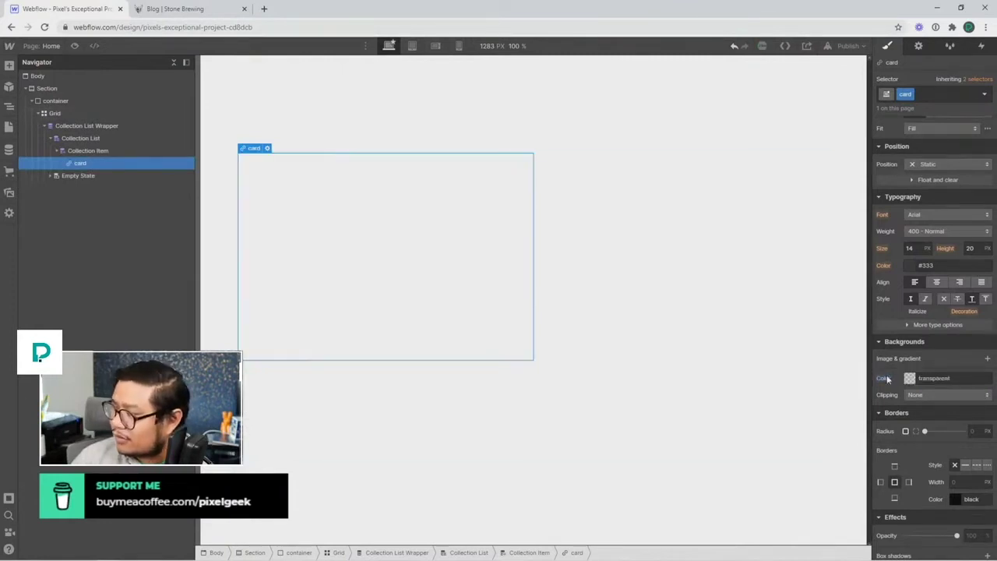
Step: Bind the card's background image to the Blog Posts Thumbnail image field
{"action": "left_click", "coordinate": [919, 46]}
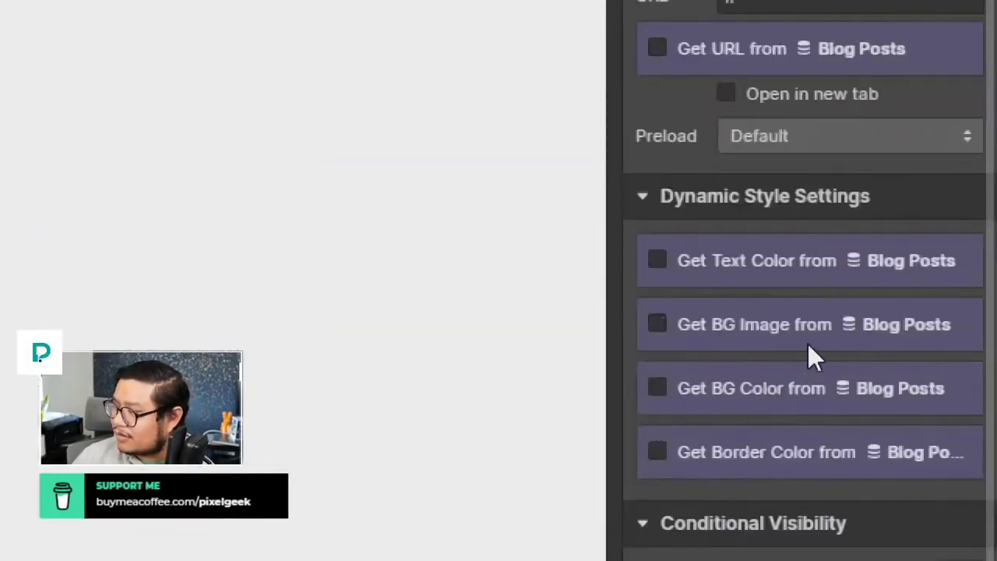
{"action": "left_click", "coordinate": [775, 326]}
{"action": "left_click", "coordinate": [763, 358]}
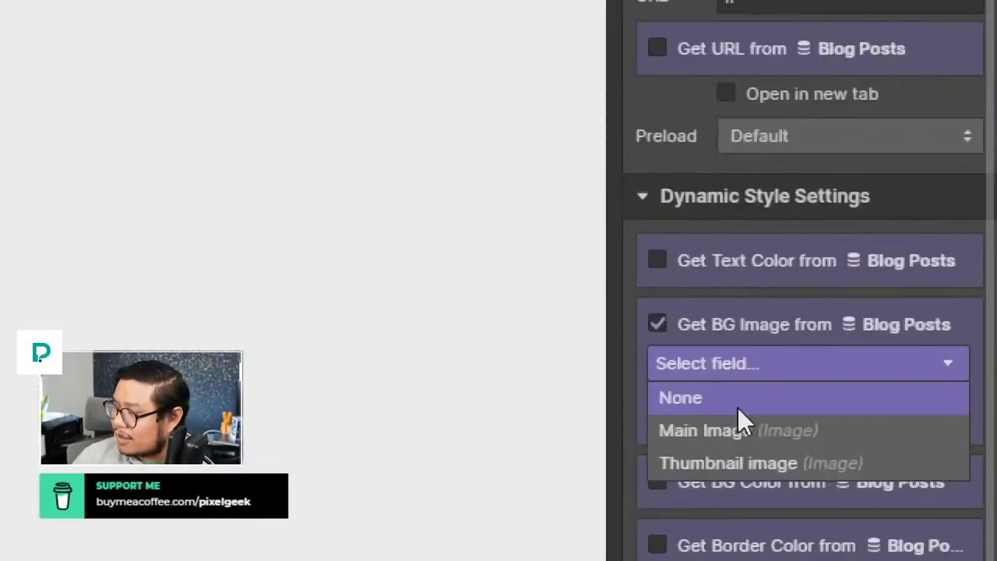
{"action": "left_click", "coordinate": [736, 464]}
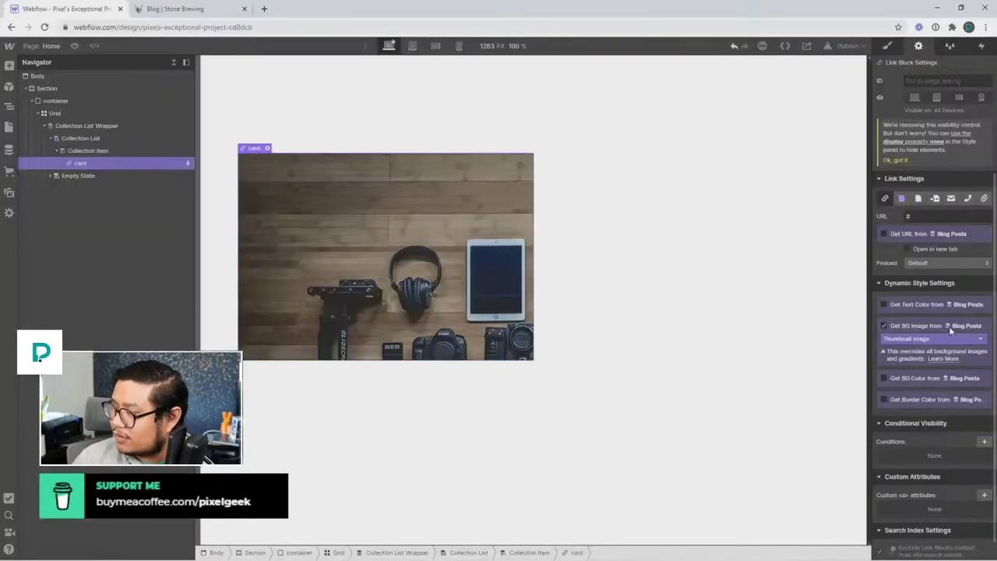
Step: Centre the card's background image and set its size to Cover
{"action": "left_click", "coordinate": [888, 46]}
{"action": "scroll", "coordinate": [943, 459], "scroll_direction": "down", "scroll_amount": 4}
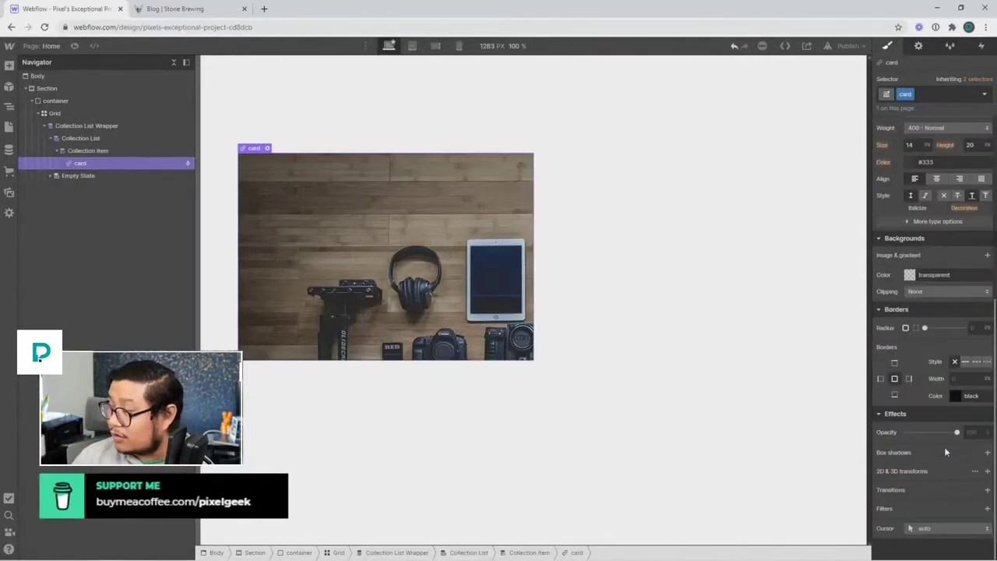
{"action": "left_click", "coordinate": [986, 255]}
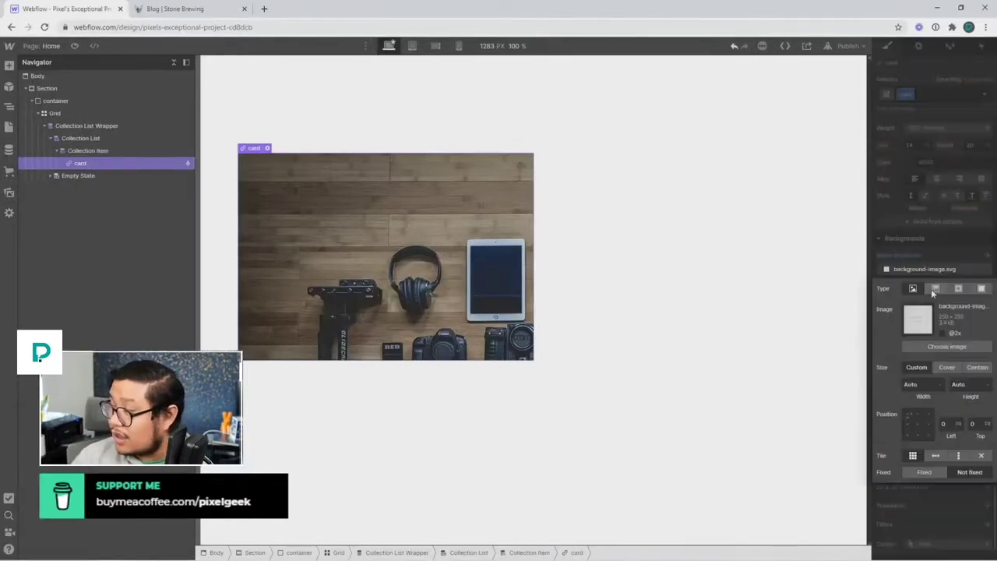
{"action": "left_click", "coordinate": [918, 425]}
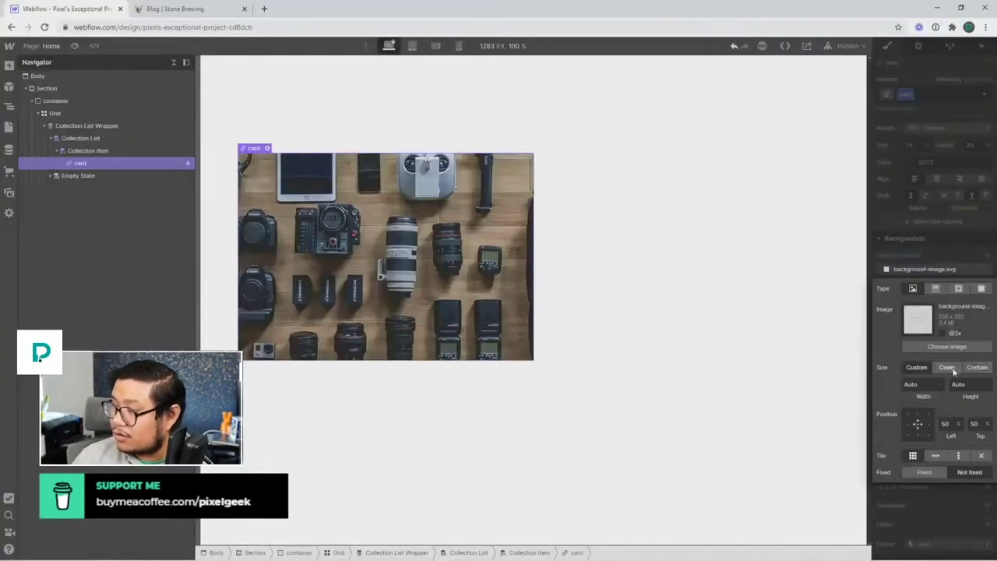
{"action": "left_click", "coordinate": [948, 368]}
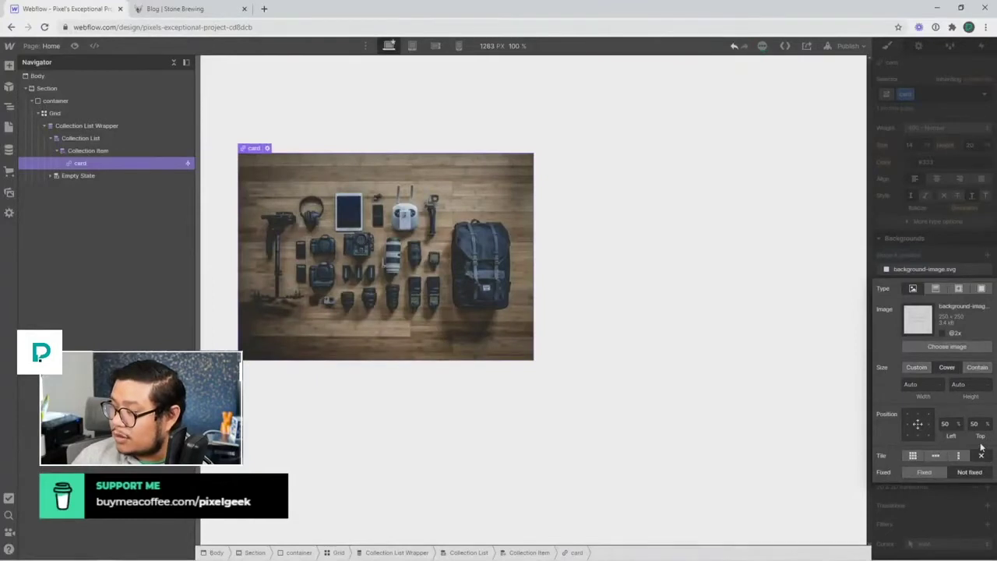
{"action": "left_click", "coordinate": [943, 238]}
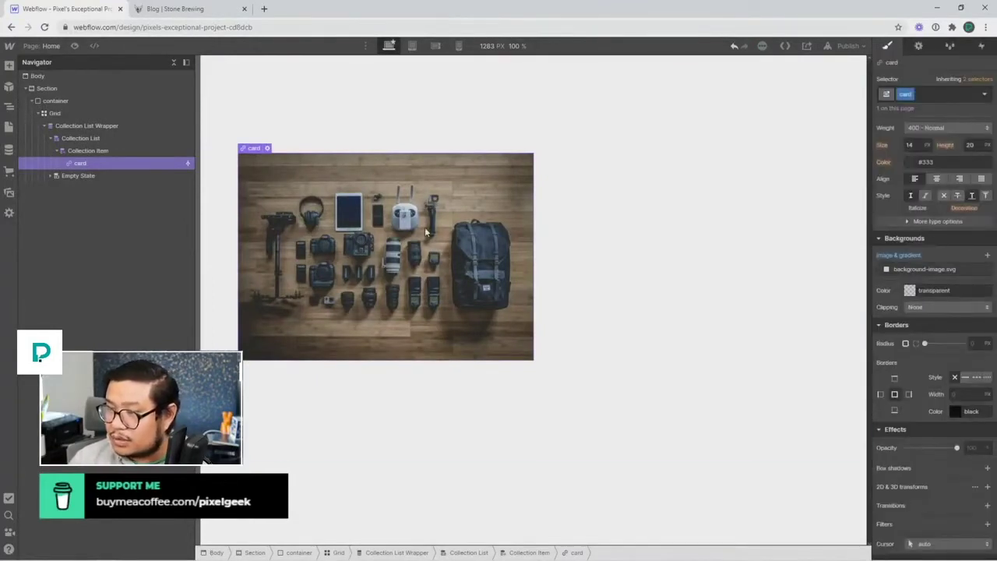
Step: Make the card a flex box aligned to flex-end with about 32 px padding
{"action": "scroll", "coordinate": [904, 271], "scroll_direction": "up", "scroll_amount": 5}
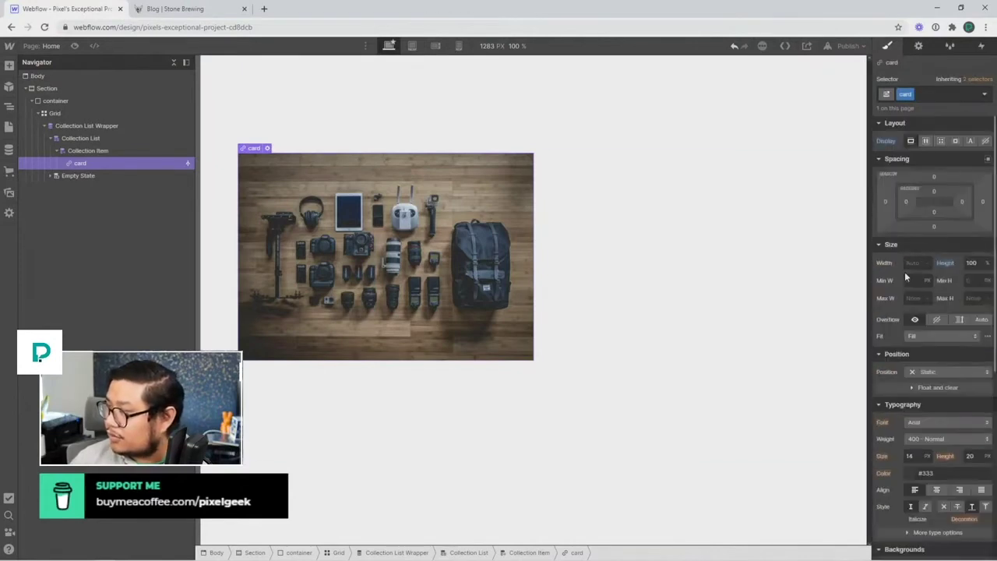
{"action": "left_click", "coordinate": [926, 142]}
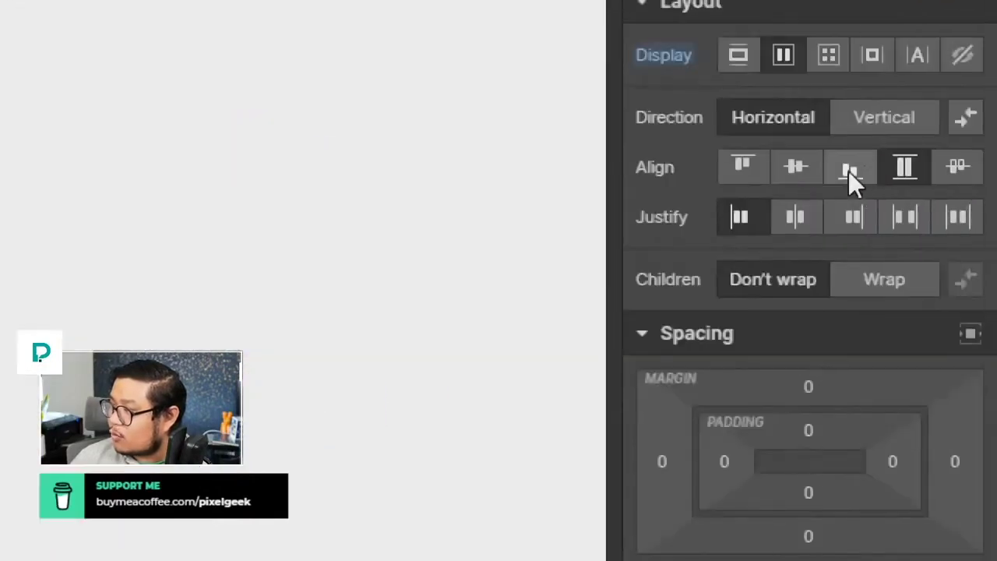
{"action": "left_click", "coordinate": [848, 170]}
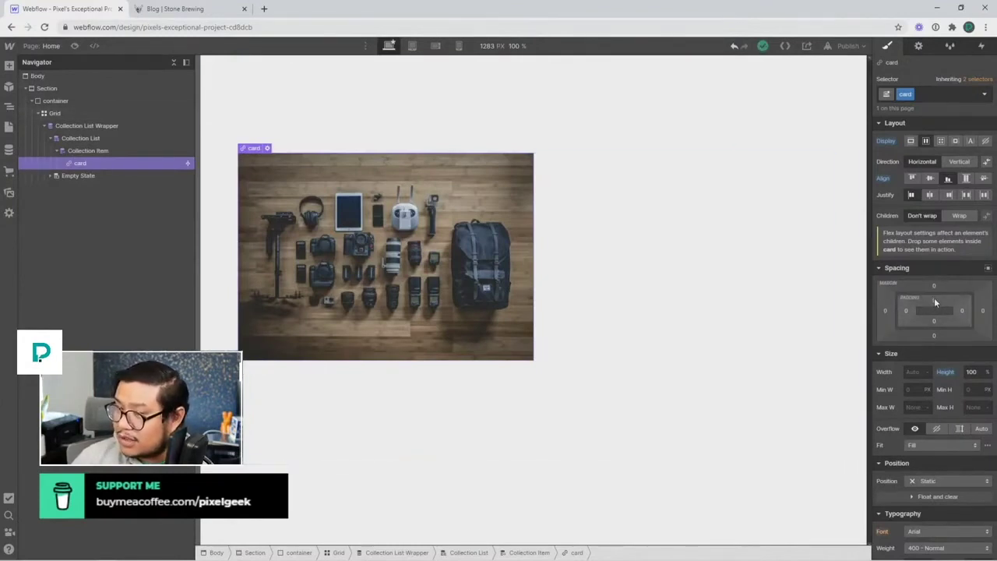
{"action": "left_click_drag", "start_coordinate": [934, 297], "coordinate": [934, 312]}
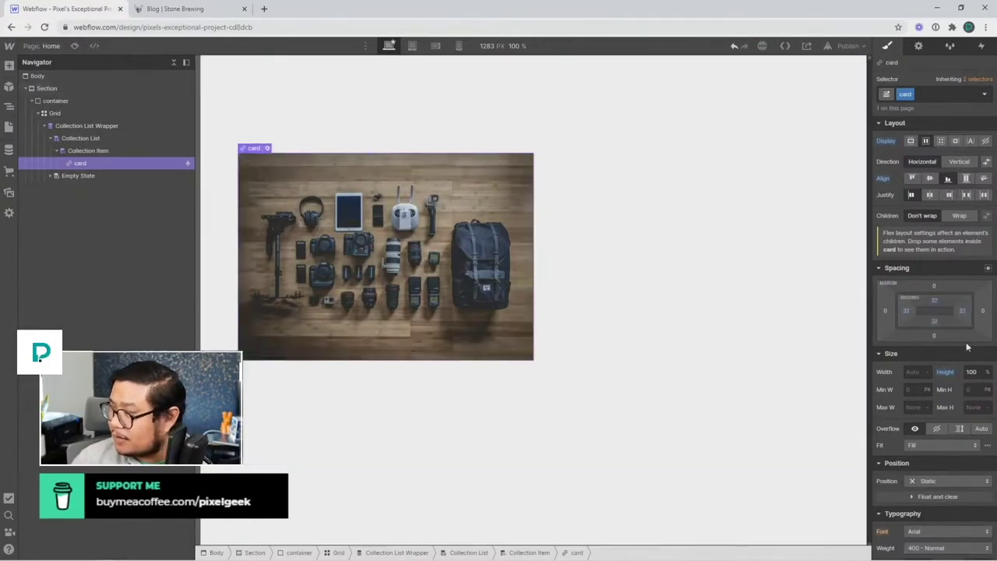
Step: Set the card's text to white, size 24 px, line height 1.3
{"action": "scroll", "coordinate": [965, 341], "scroll_direction": "down", "scroll_amount": 5}
{"action": "scroll", "coordinate": [965, 343], "scroll_direction": "down", "scroll_amount": 2}
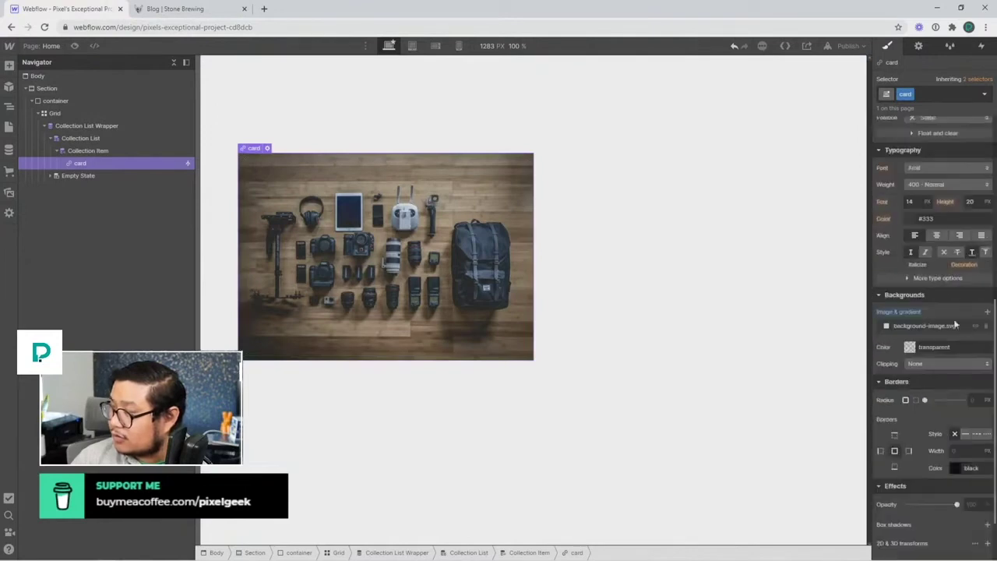
{"action": "left_click", "coordinate": [913, 218]}
{"action": "left_click", "coordinate": [805, 171]}
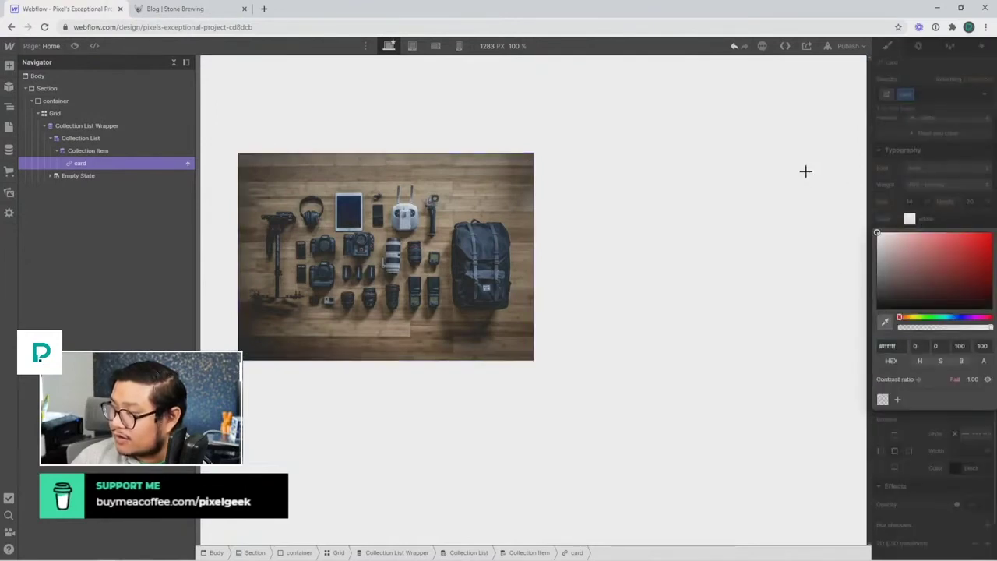
{"action": "left_click", "coordinate": [941, 223]}
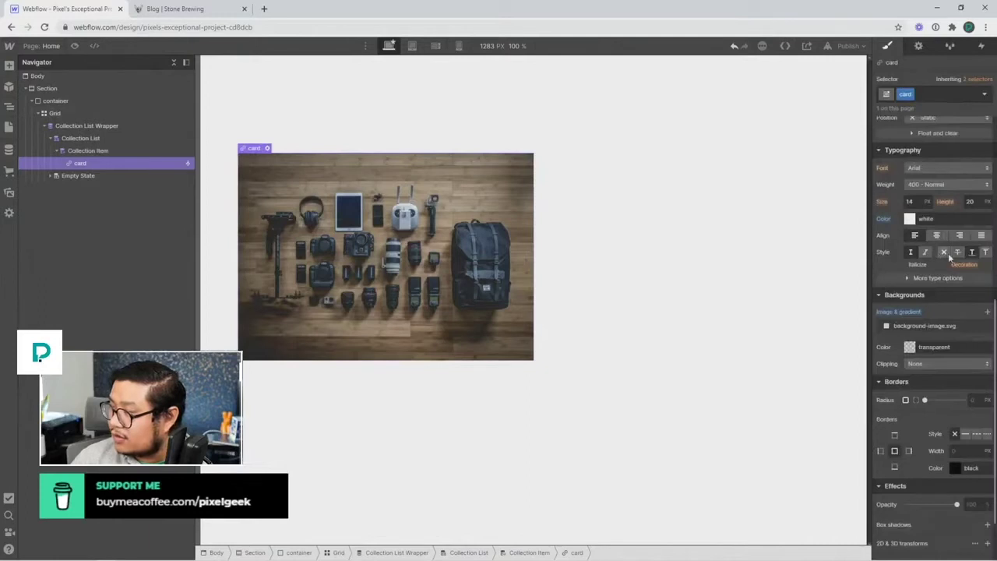
{"action": "left_click", "coordinate": [916, 201]}
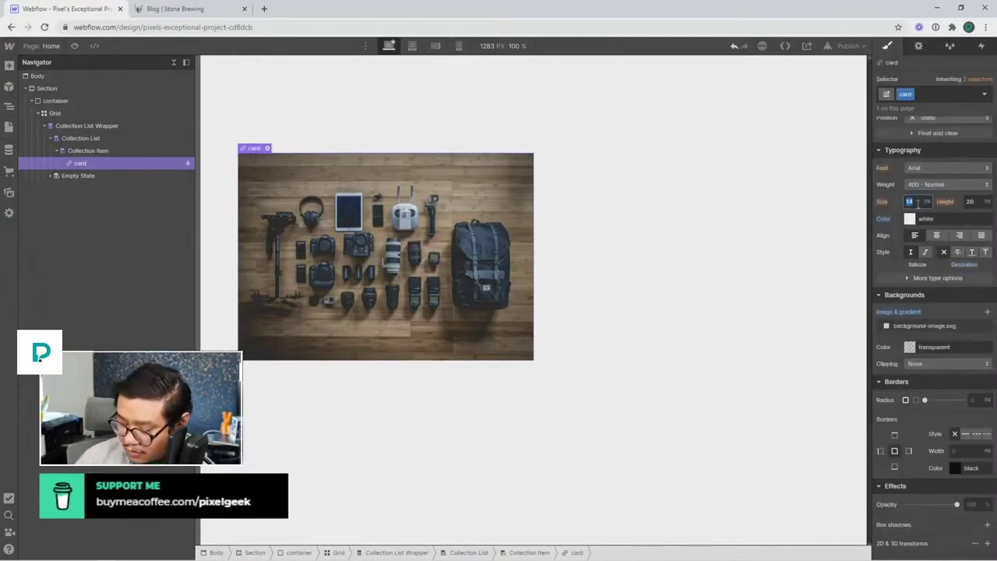
{"action": "type", "text": "24"}
{"action": "key", "text": "Tab"}
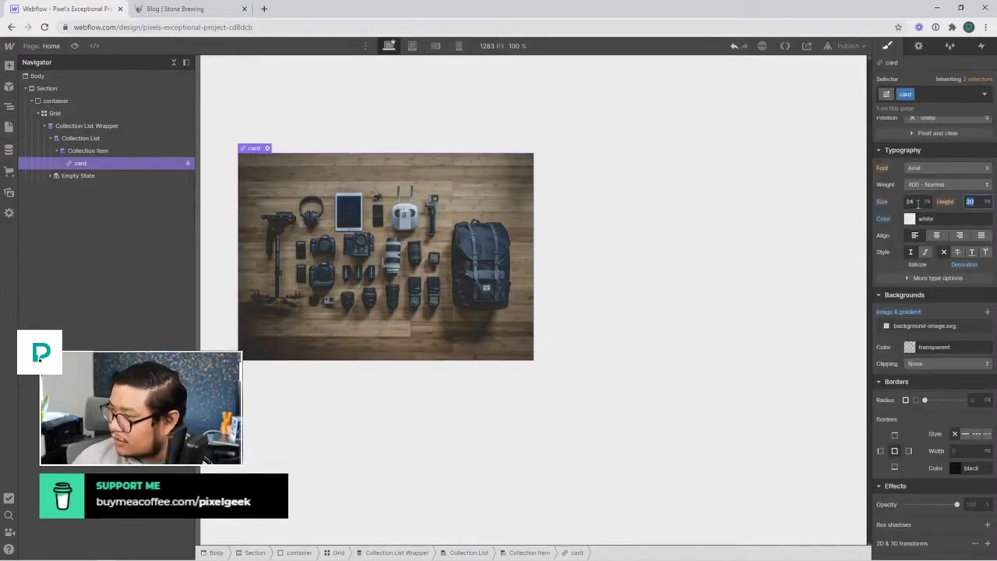
{"action": "type", "text": "1"}
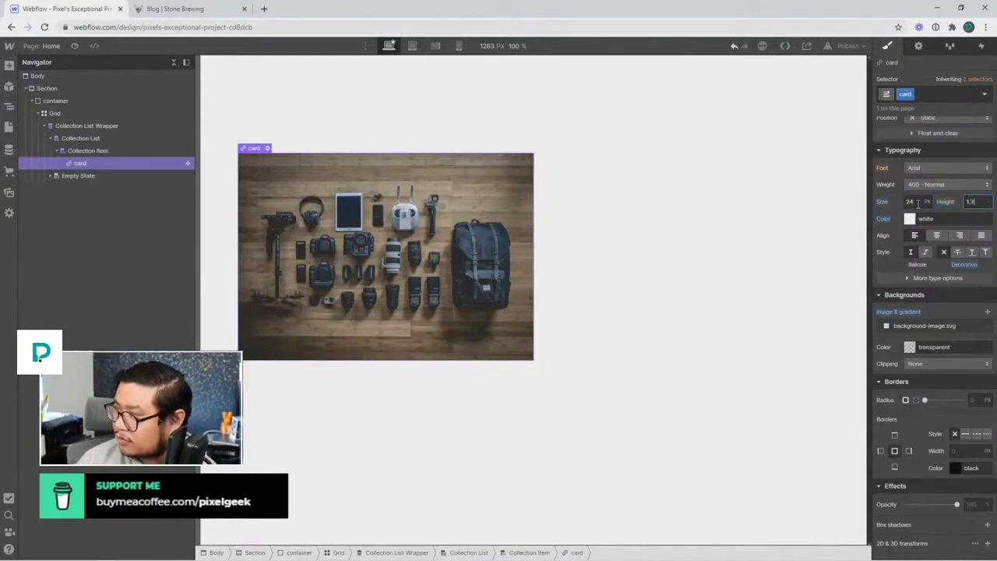
{"action": "type", "text": ".3"}
{"action": "left_click", "coordinate": [360, 229]}
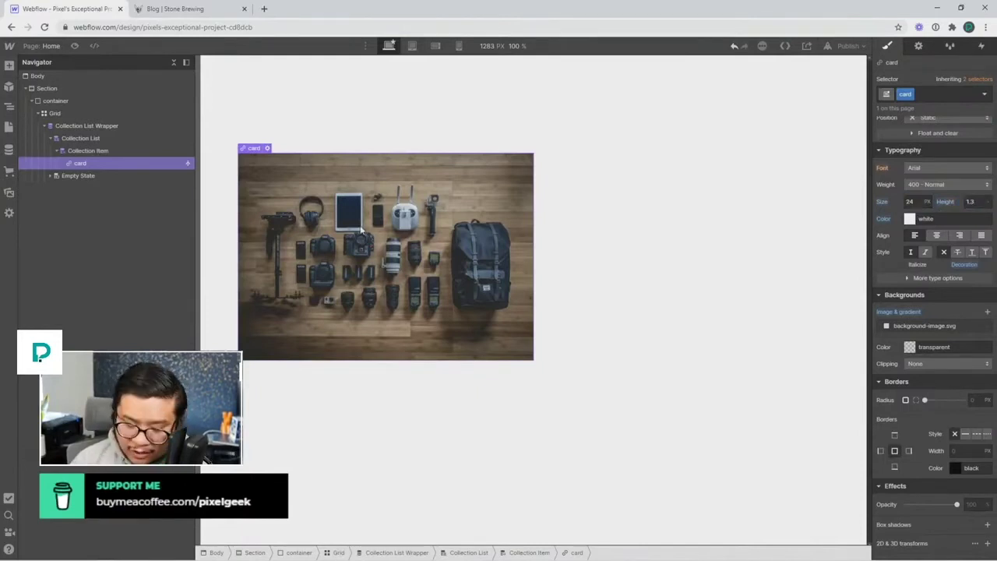
Step: Insert a Text Block in the card bound to the Blog Posts Name field
{"action": "key", "text": "ctrl+e"}
{"action": "type", "text": "text"}
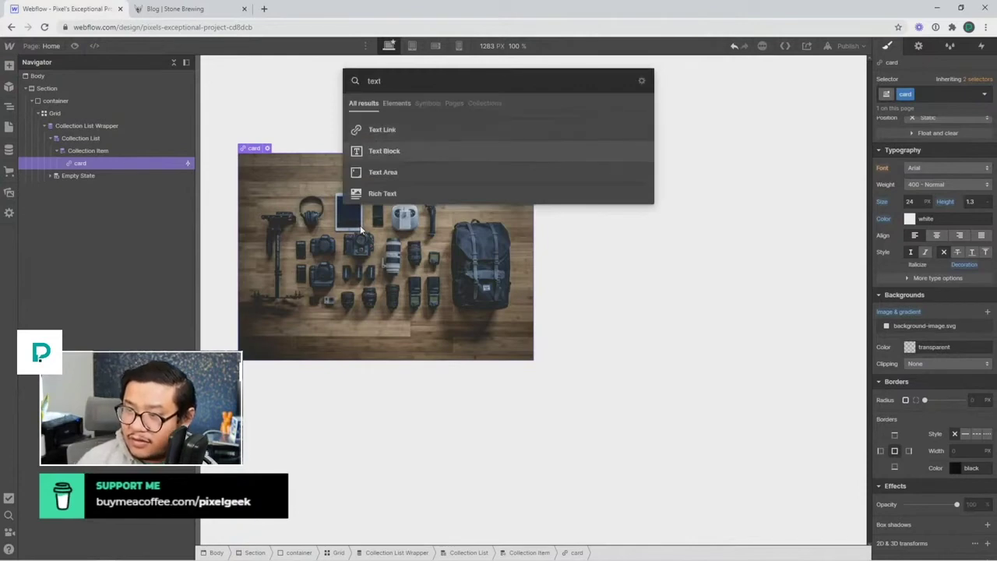
{"action": "key", "text": "Return"}
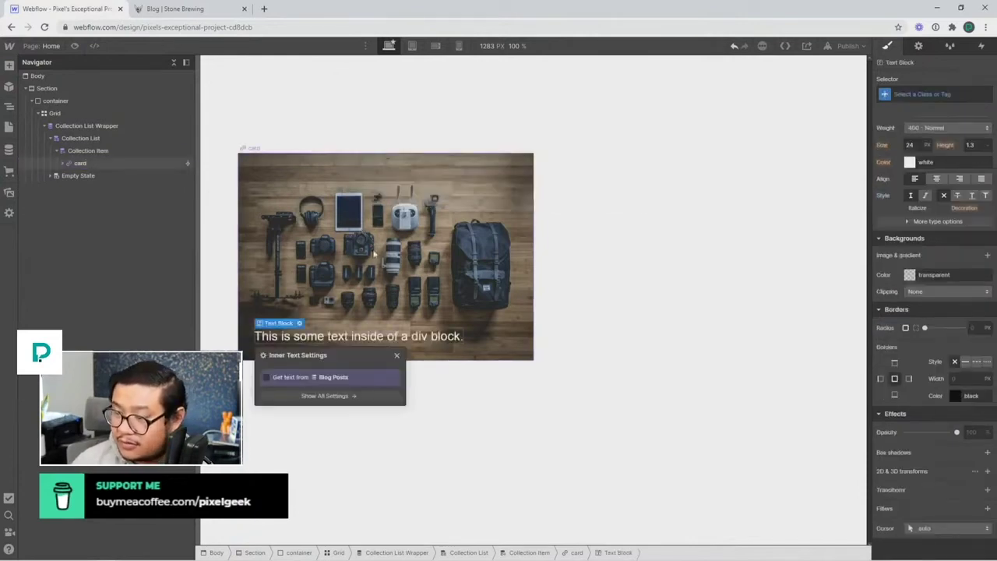
{"action": "left_click", "coordinate": [311, 375]}
{"action": "left_click", "coordinate": [294, 391]}
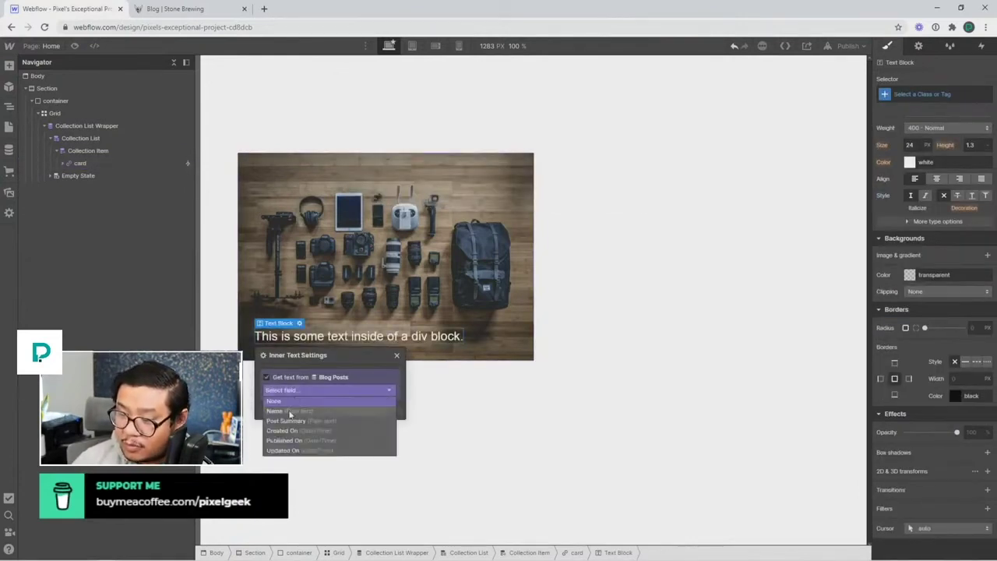
{"action": "left_click", "coordinate": [289, 411]}
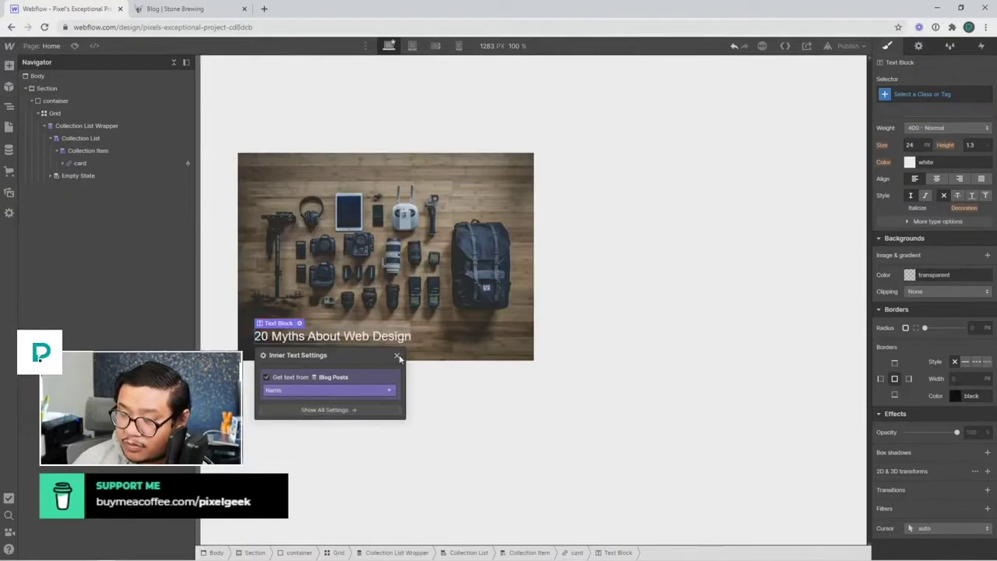
{"action": "left_click", "coordinate": [398, 356]}
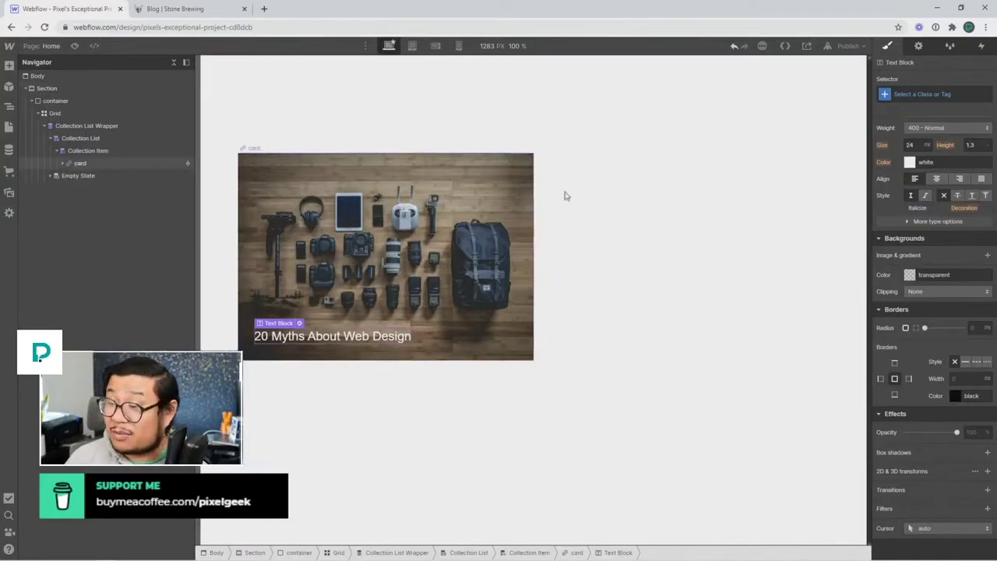
Step: Duplicate the Collection List Wrapper with Ctrl+D and shrink the copy to the top-right grid cell
{"action": "left_click", "coordinate": [647, 223]}
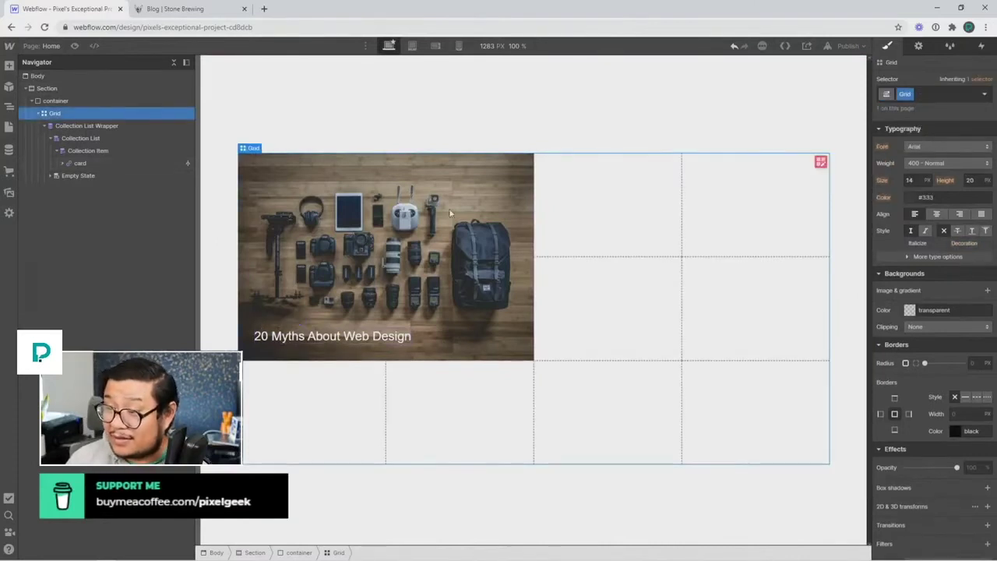
{"action": "left_click", "coordinate": [95, 125]}
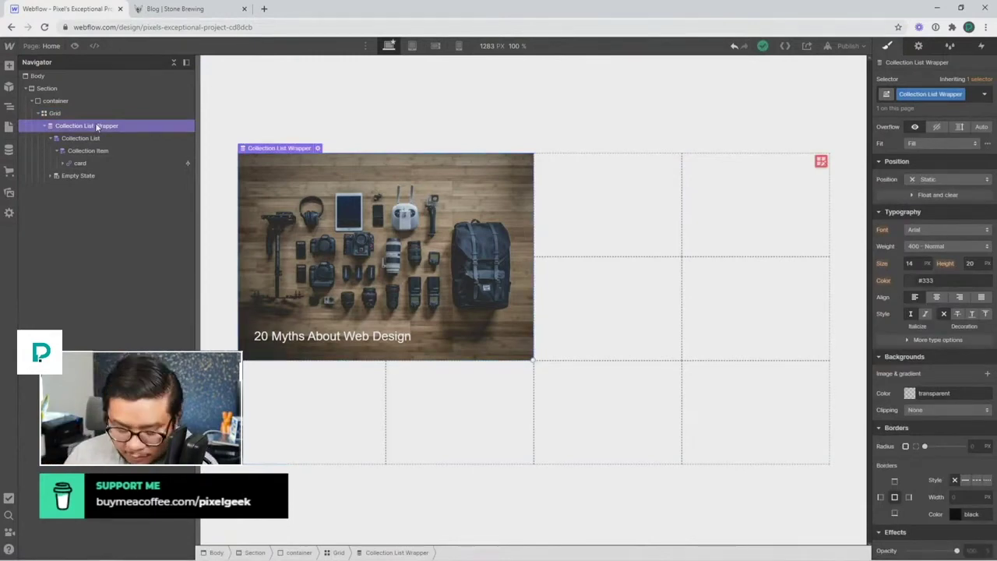
{"action": "key", "text": "ctrl+d"}
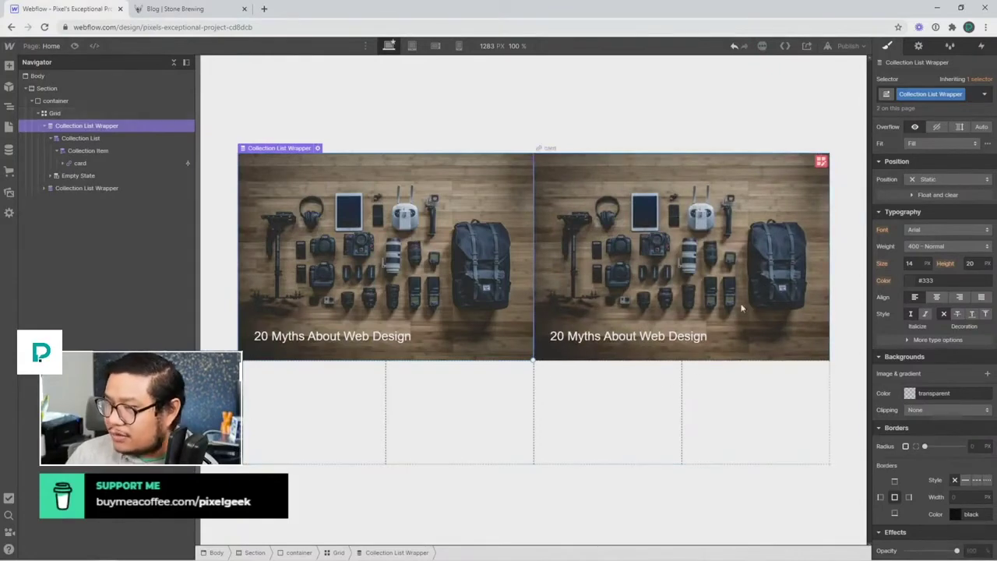
{"action": "left_click", "coordinate": [76, 190]}
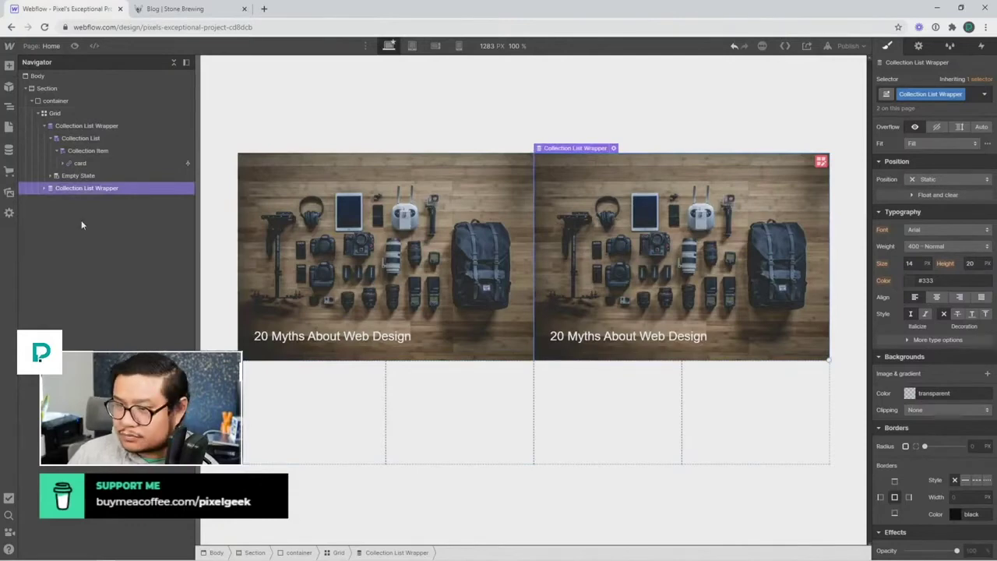
{"action": "left_click_drag", "start_coordinate": [826, 357], "coordinate": [823, 255]}
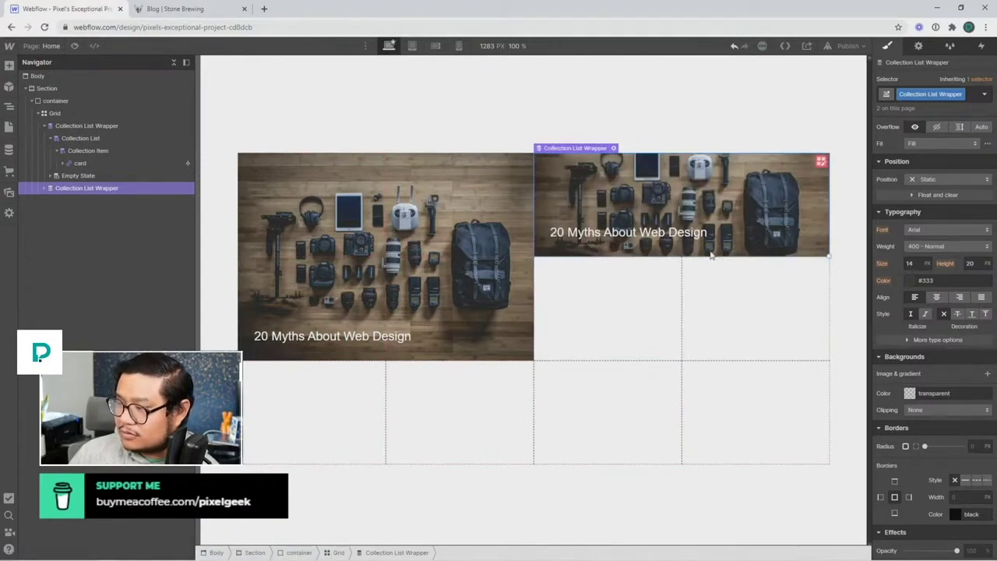
Step: Set the second wrapper's Limit items 'Start at' value to 2
{"action": "left_click", "coordinate": [919, 46]}
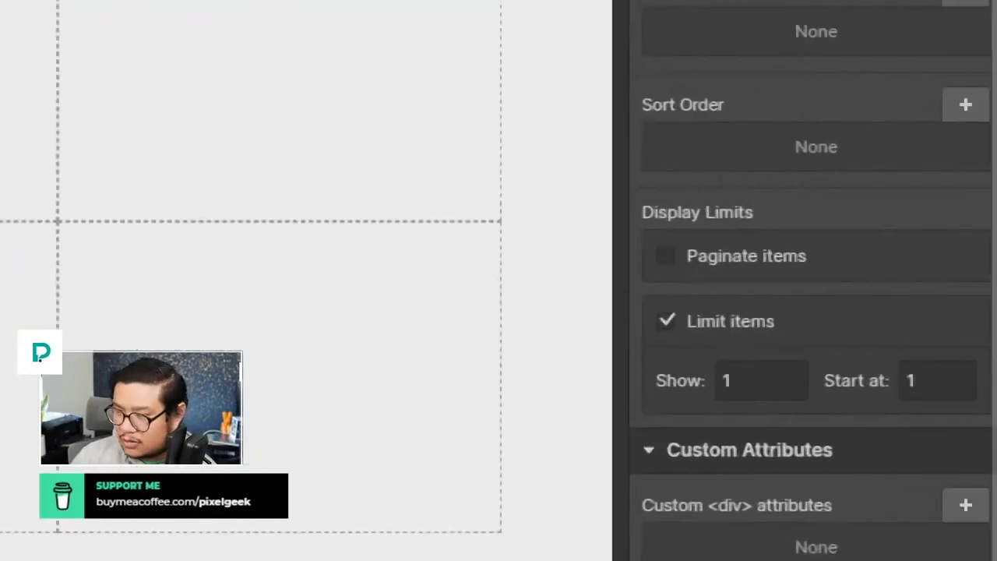
{"action": "left_click", "coordinate": [926, 383]}
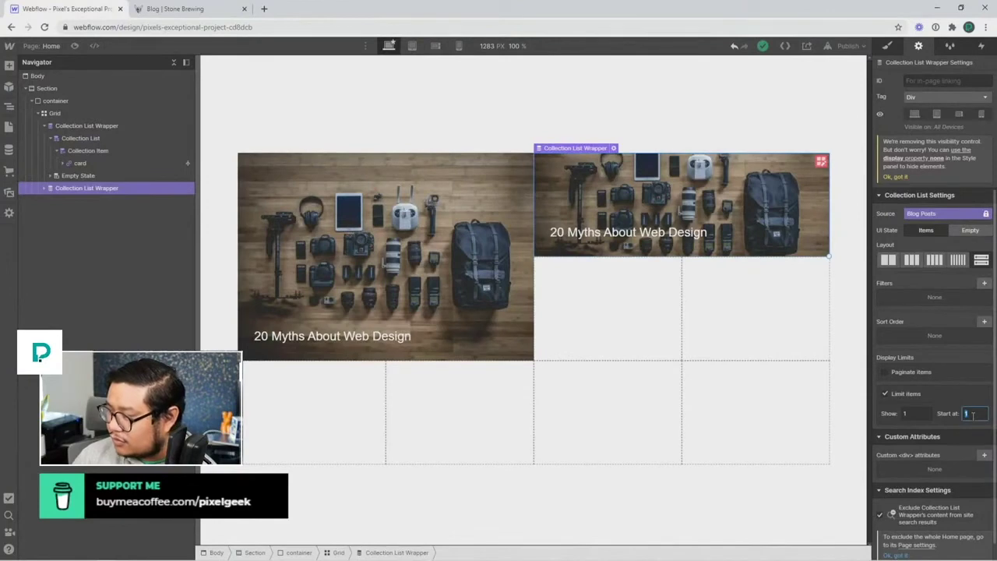
{"action": "type", "text": "2"}
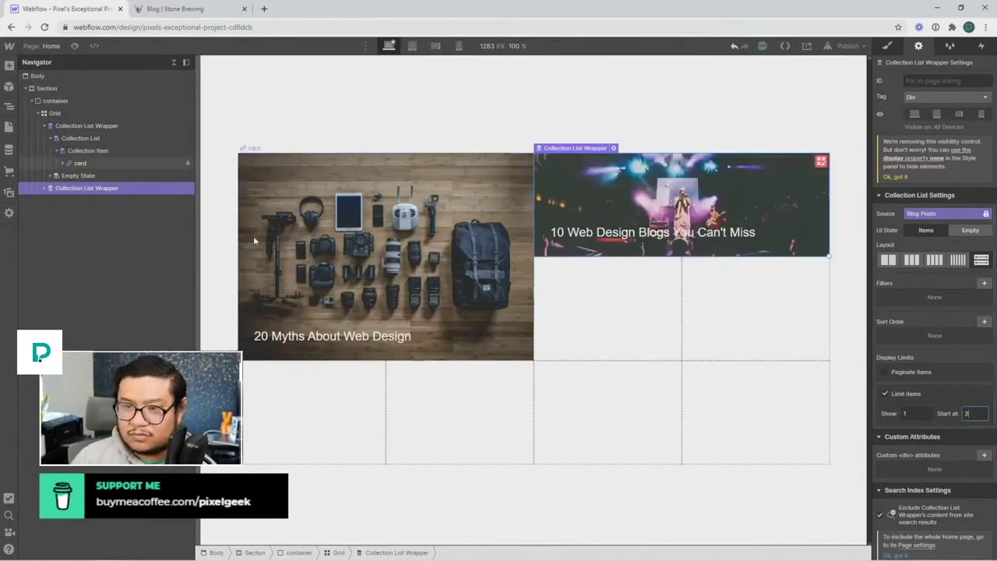
{"action": "left_click", "coordinate": [124, 189]}
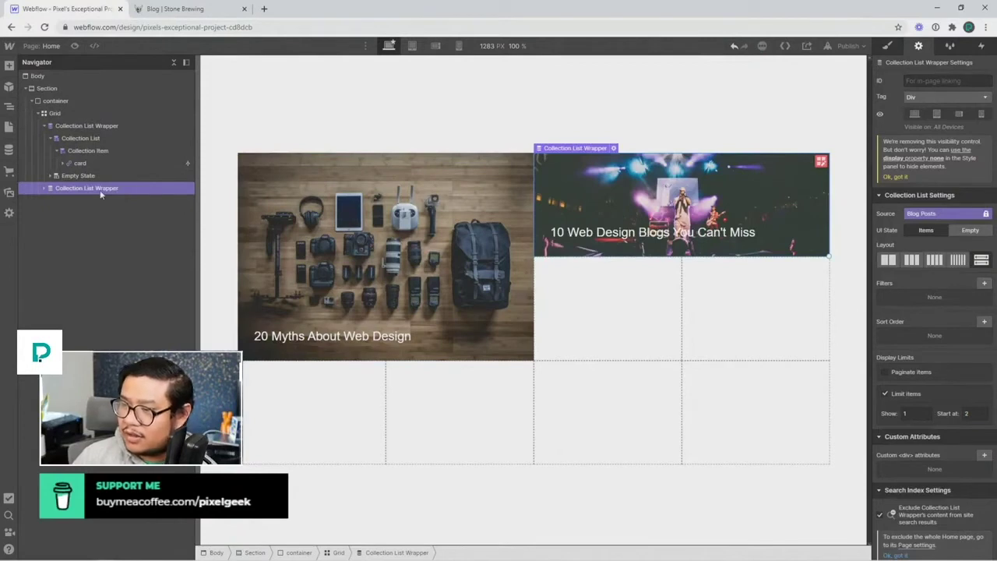
Step: Duplicate the second wrapper and set the copy to start at post 3, showing 2 posts
{"action": "key", "text": "ctrl+d"}
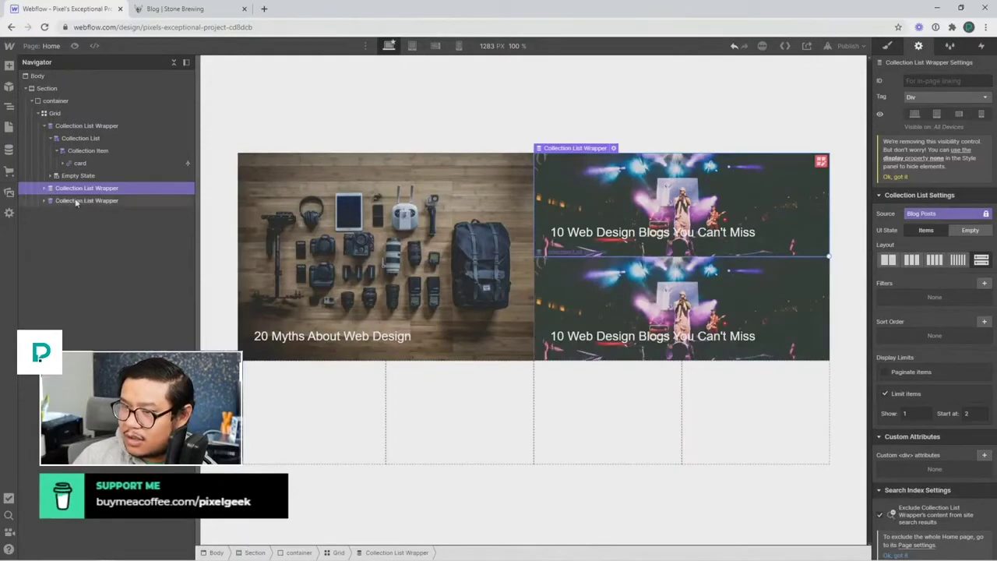
{"action": "left_click", "coordinate": [76, 201]}
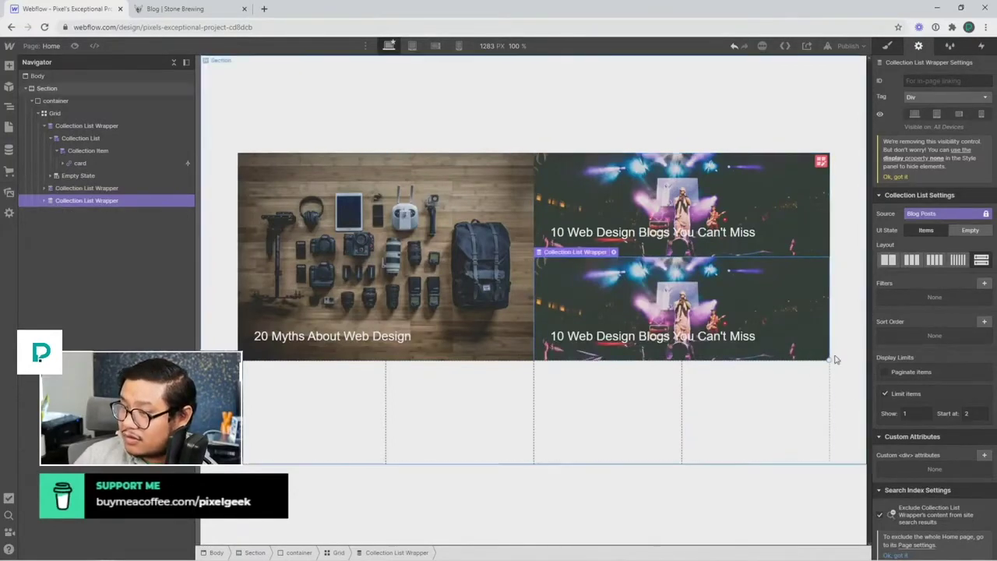
{"action": "left_click", "coordinate": [45, 200]}
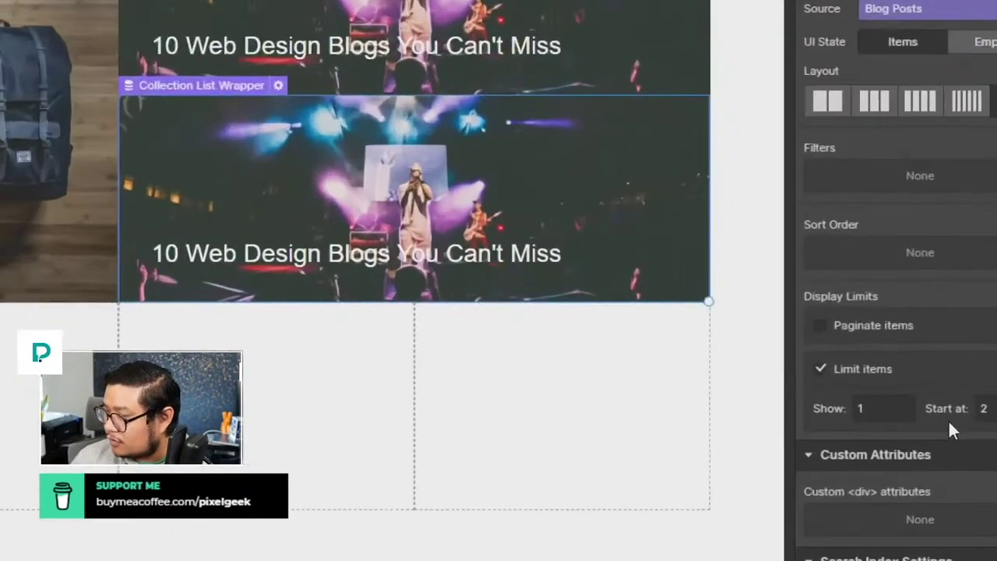
{"action": "left_click", "coordinate": [993, 409]}
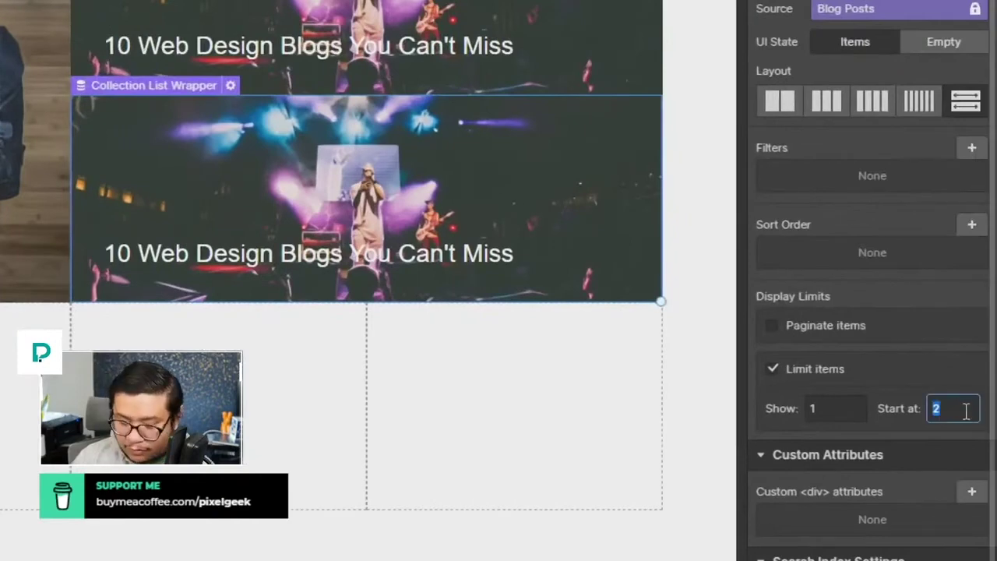
{"action": "type", "text": "3"}
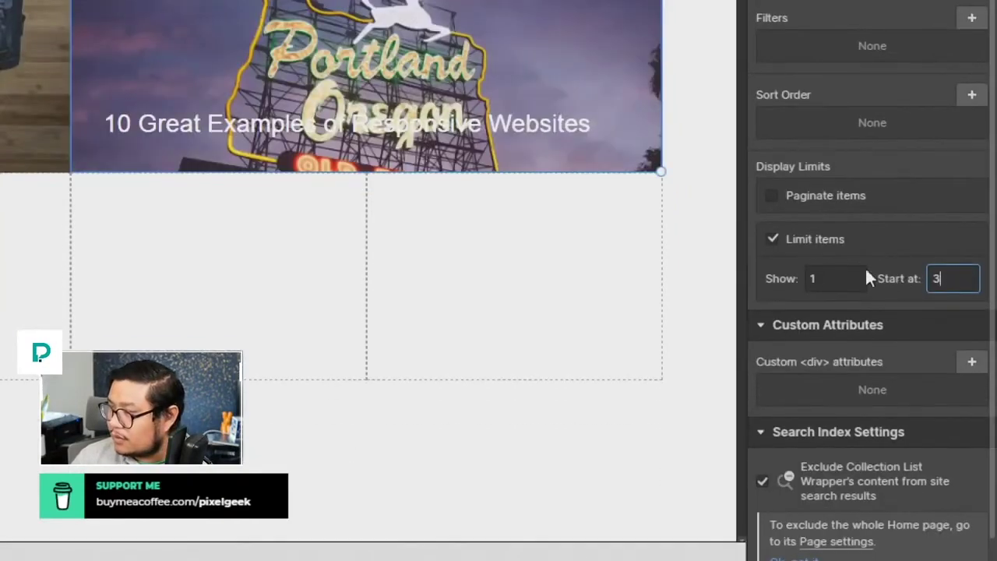
{"action": "left_click", "coordinate": [840, 278]}
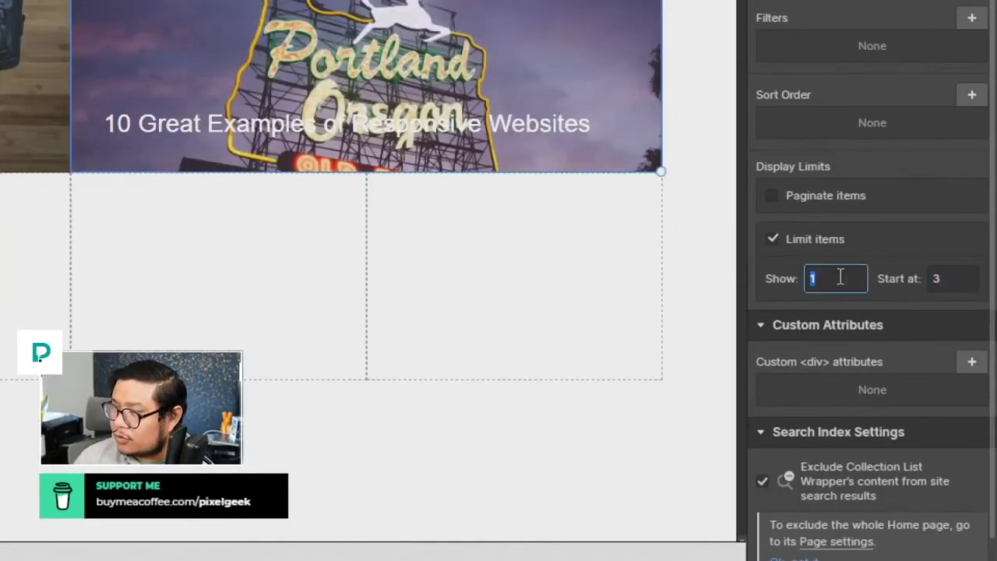
{"action": "type", "text": "2"}
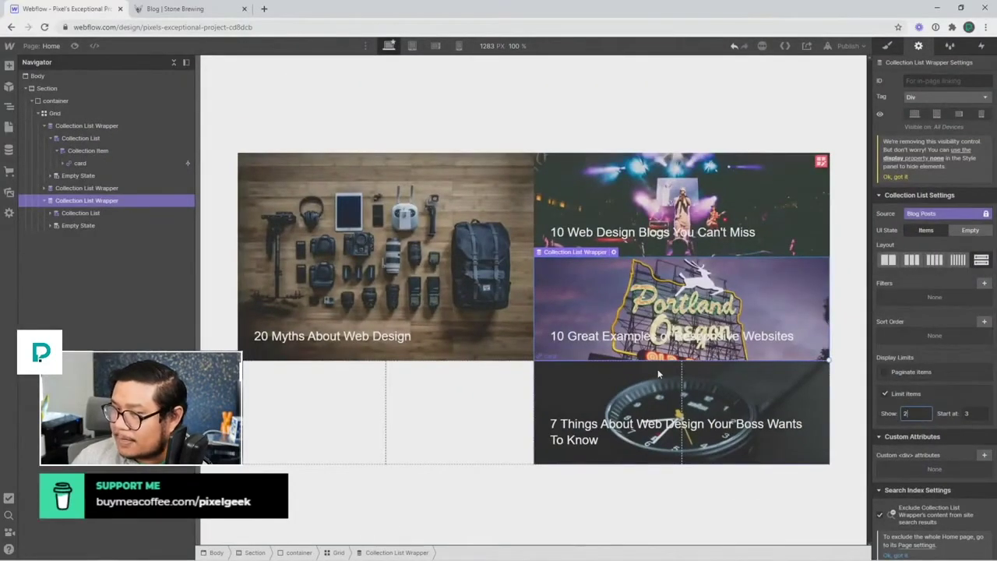
Step: Give the third Collection List a '2 col' combo class: grid display, 0 gaps, single row
{"action": "left_click", "coordinate": [98, 215]}
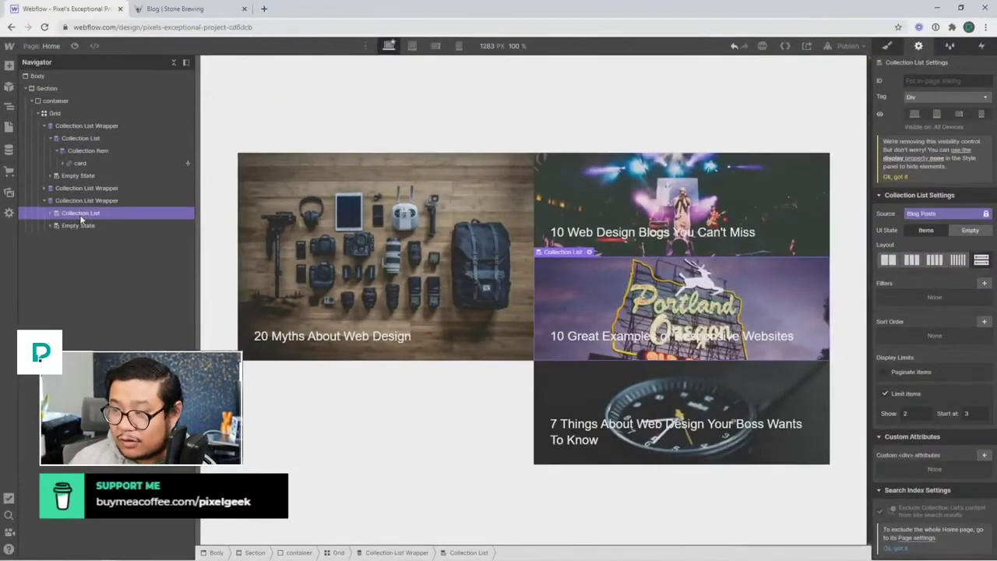
{"action": "left_click", "coordinate": [886, 46]}
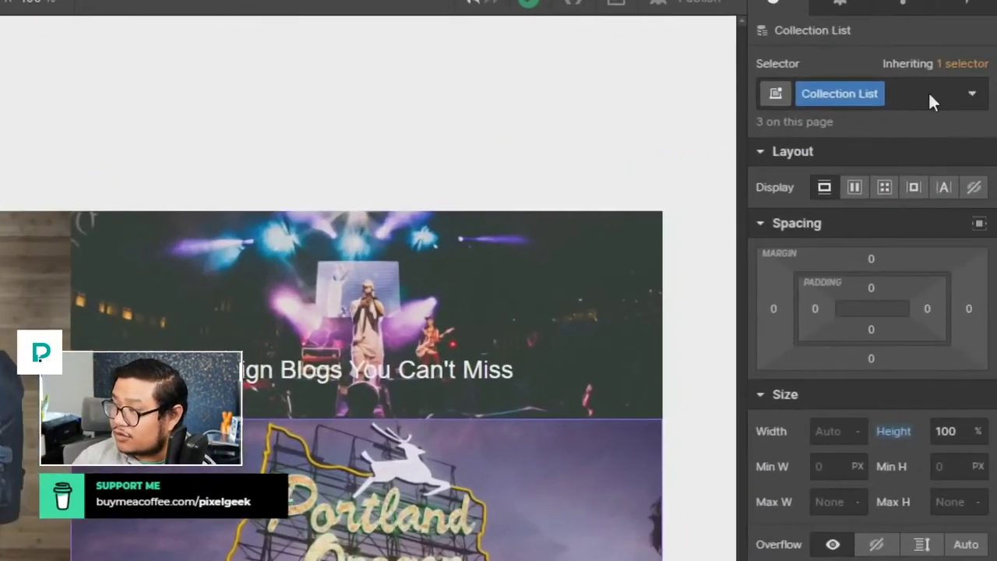
{"action": "left_click", "coordinate": [961, 93]}
{"action": "type", "text": "2 col"}
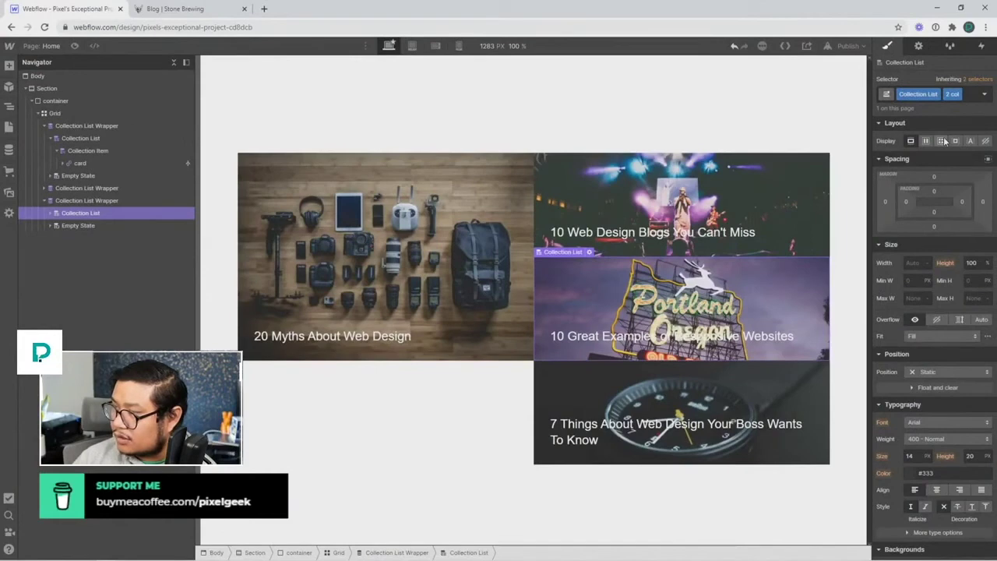
{"action": "left_click", "coordinate": [939, 141]}
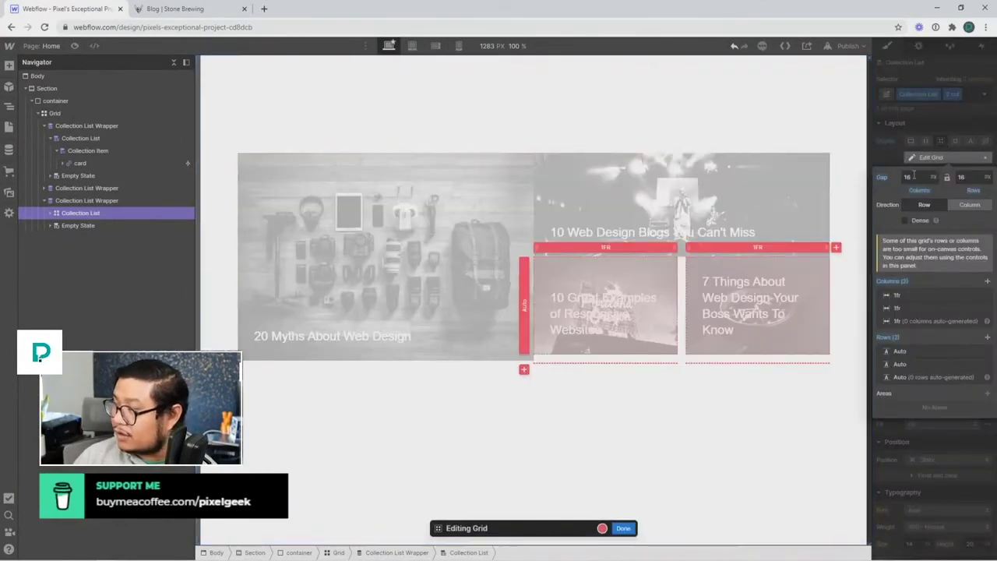
{"action": "left_click", "coordinate": [914, 177]}
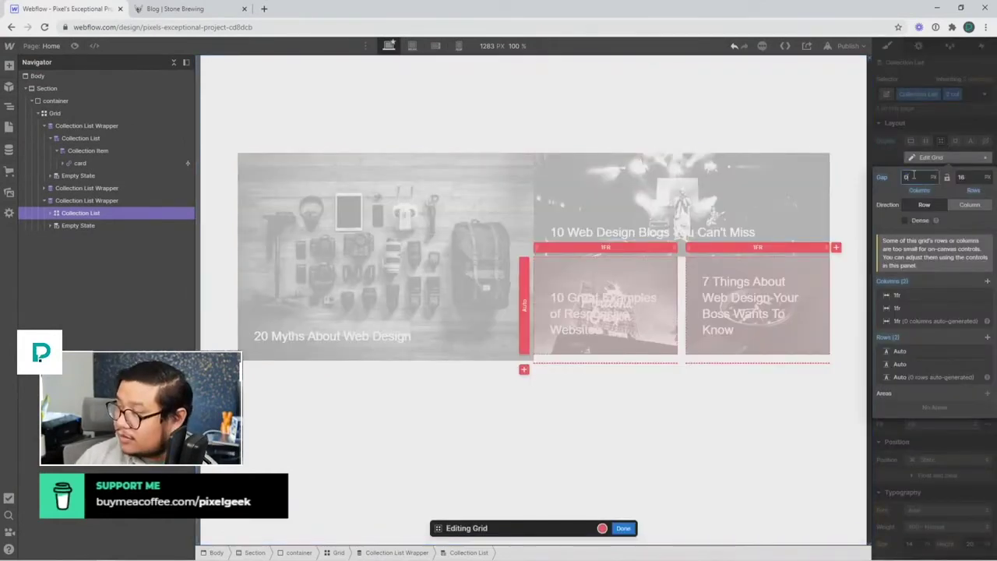
{"action": "key", "text": "Tab"}
{"action": "type", "text": "0"}
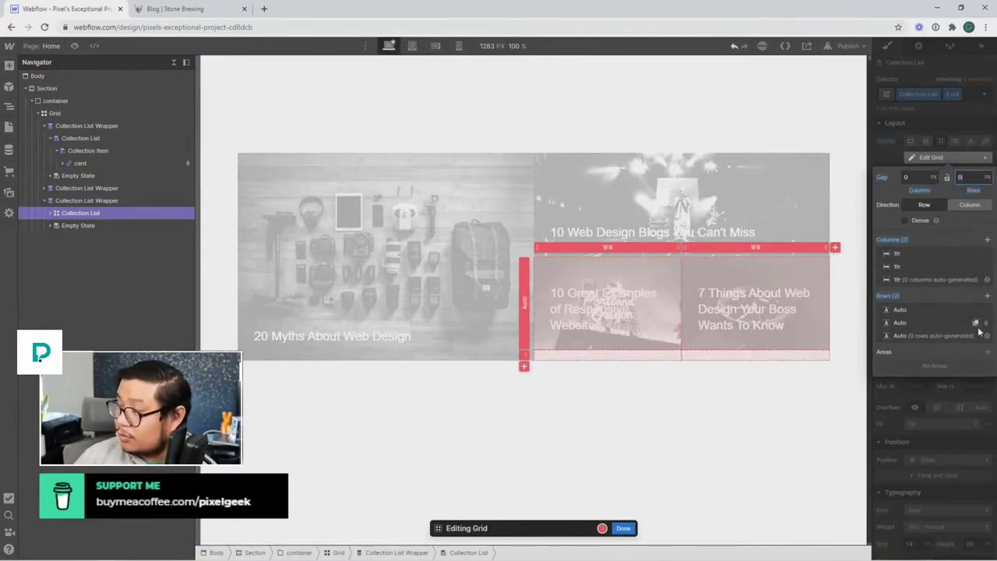
{"action": "left_click", "coordinate": [986, 323]}
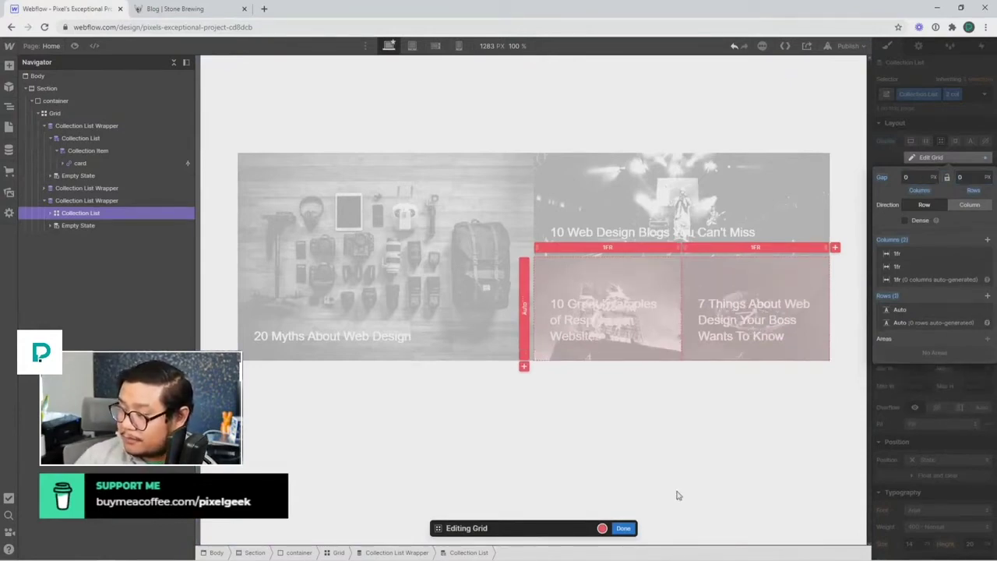
{"action": "left_click", "coordinate": [622, 529]}
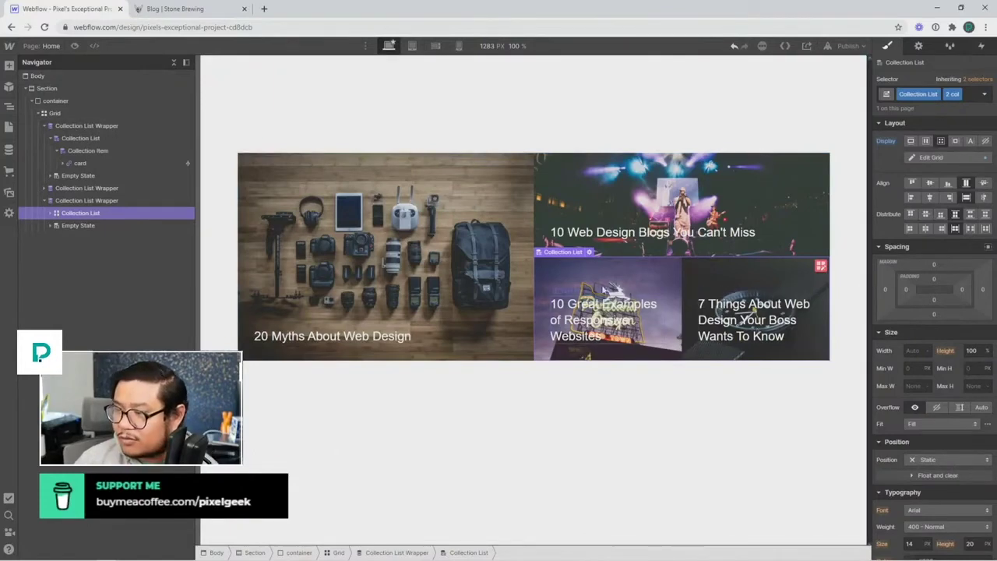
Step: Add a 'small' combo class to the card and reduce its font size from 24 to 18
{"action": "left_click", "coordinate": [603, 277]}
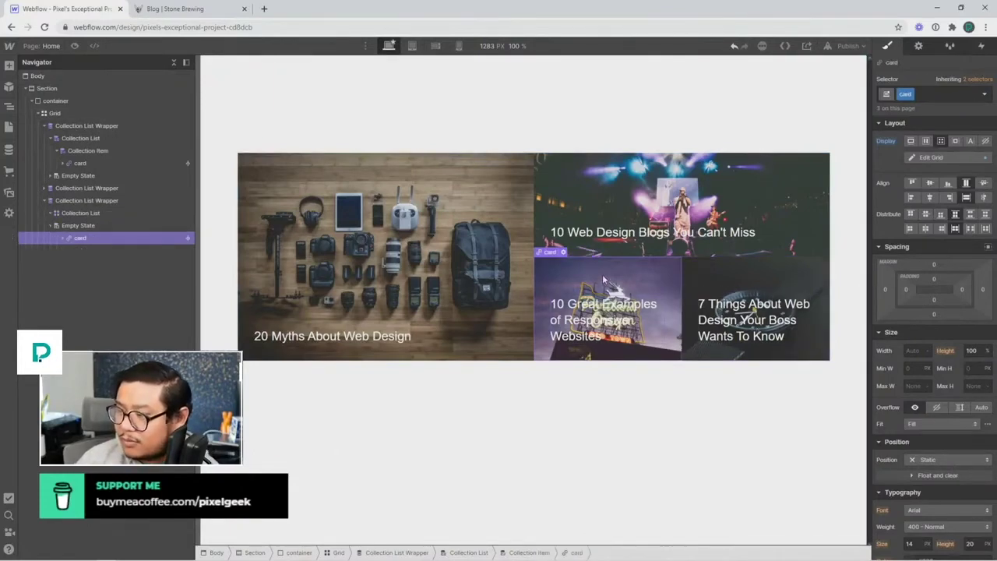
{"action": "left_click", "coordinate": [923, 95]}
{"action": "type", "text": "sm"}
{"action": "key", "text": "Return"}
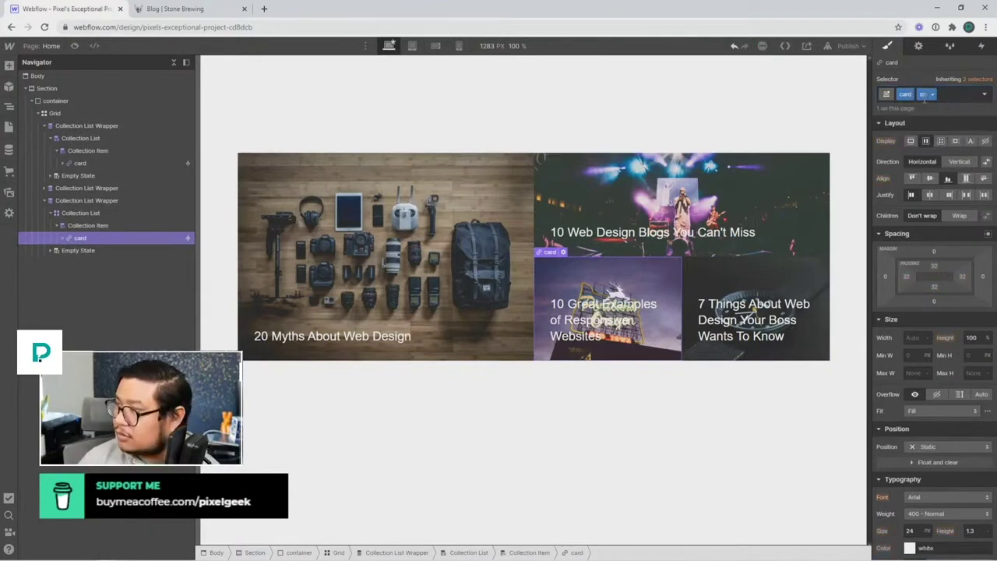
{"action": "scroll", "coordinate": [919, 311], "scroll_direction": "down", "scroll_amount": 2}
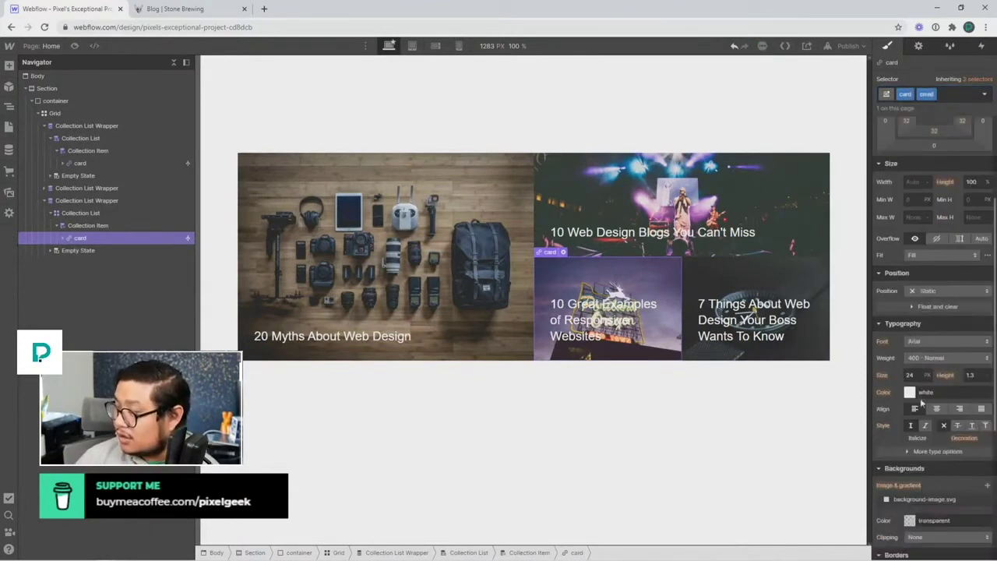
{"action": "left_click", "coordinate": [910, 374]}
{"action": "type", "text": "18"}
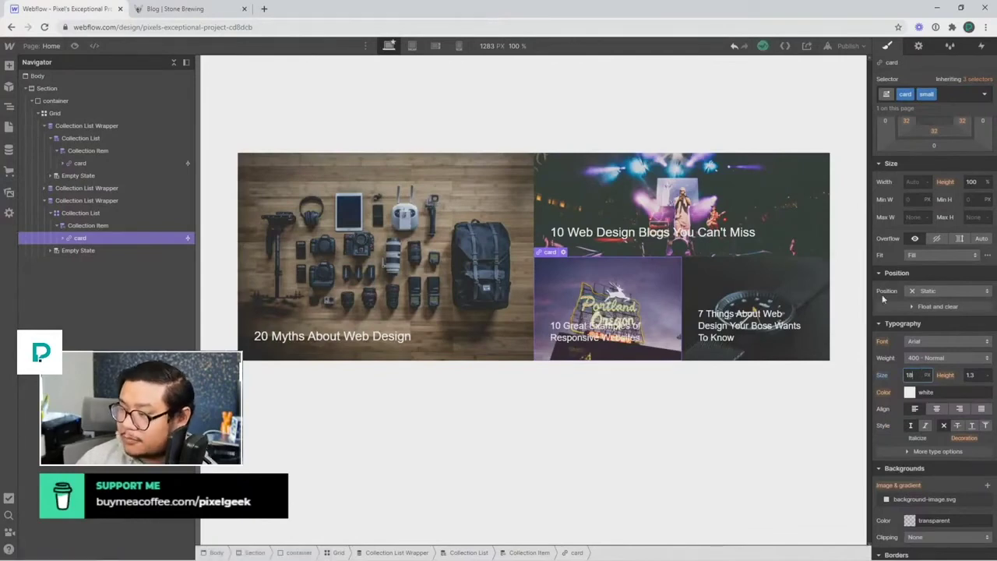
Step: Duplicate the third Collection List Wrapper and stretch the copy across the grid's full bottom row
{"action": "left_click", "coordinate": [98, 204]}
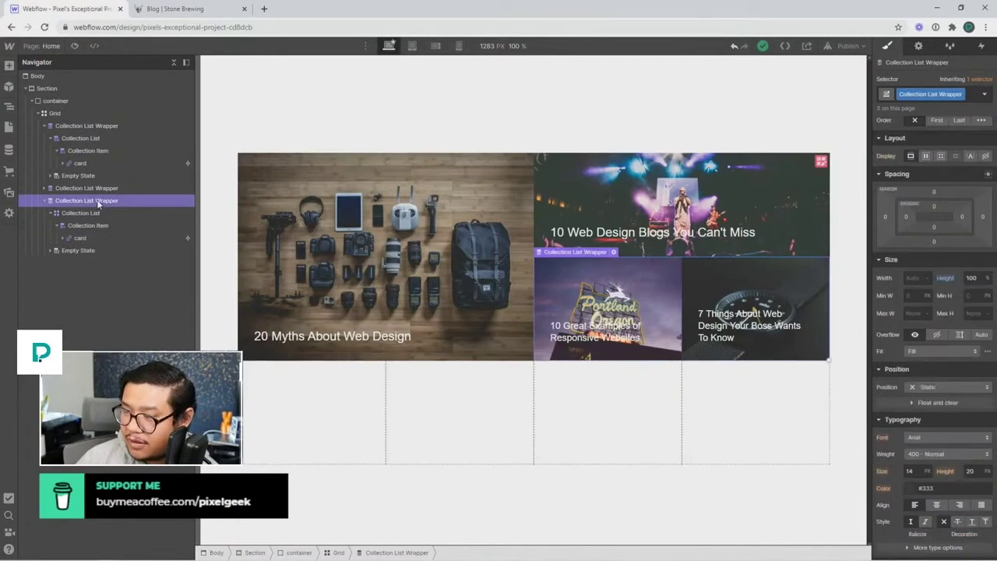
{"action": "key", "text": "ctrl+d"}
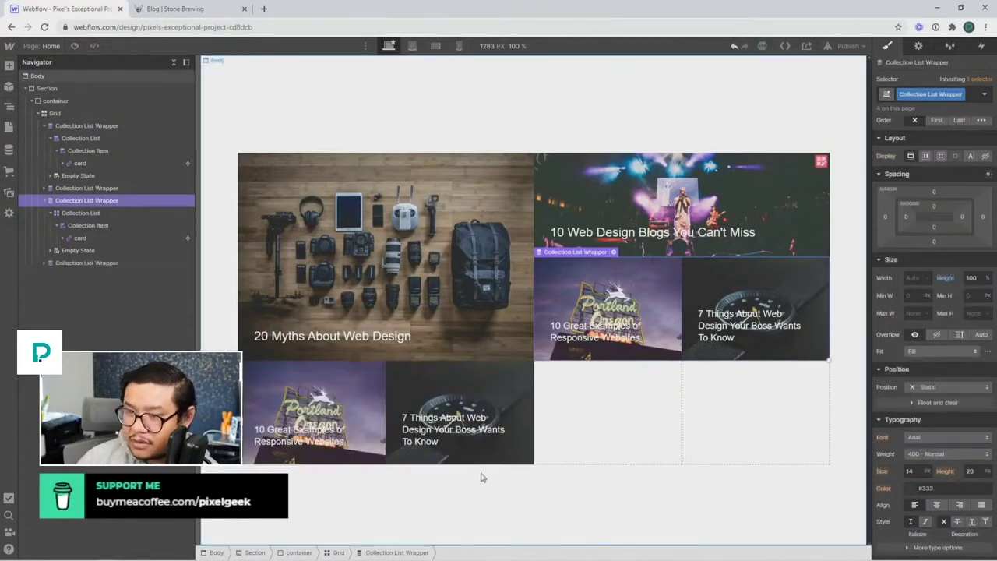
{"action": "left_click", "coordinate": [91, 263]}
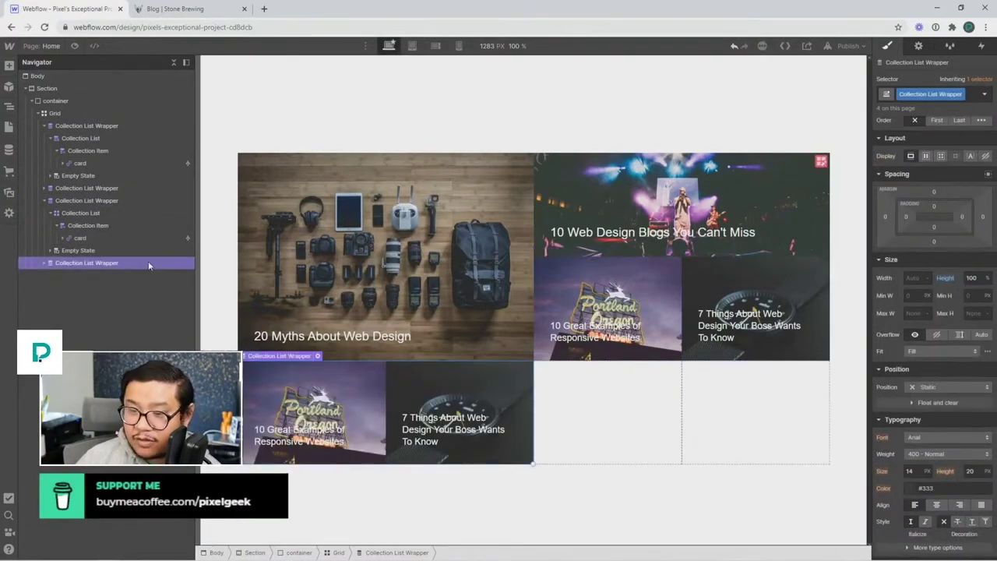
{"action": "left_click_drag", "start_coordinate": [533, 463], "coordinate": [754, 468]}
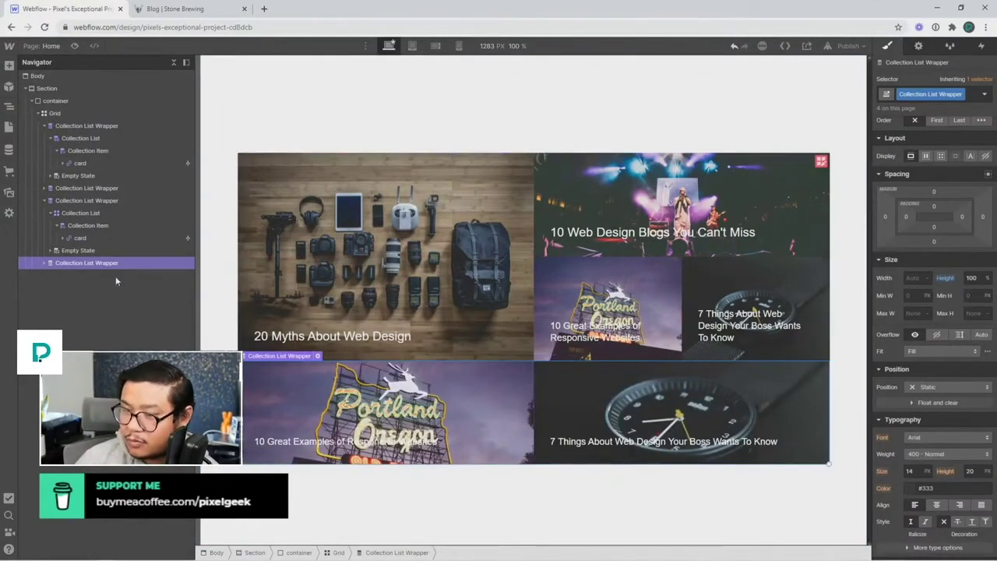
{"action": "scroll", "coordinate": [934, 311], "scroll_direction": "down", "scroll_amount": 5}
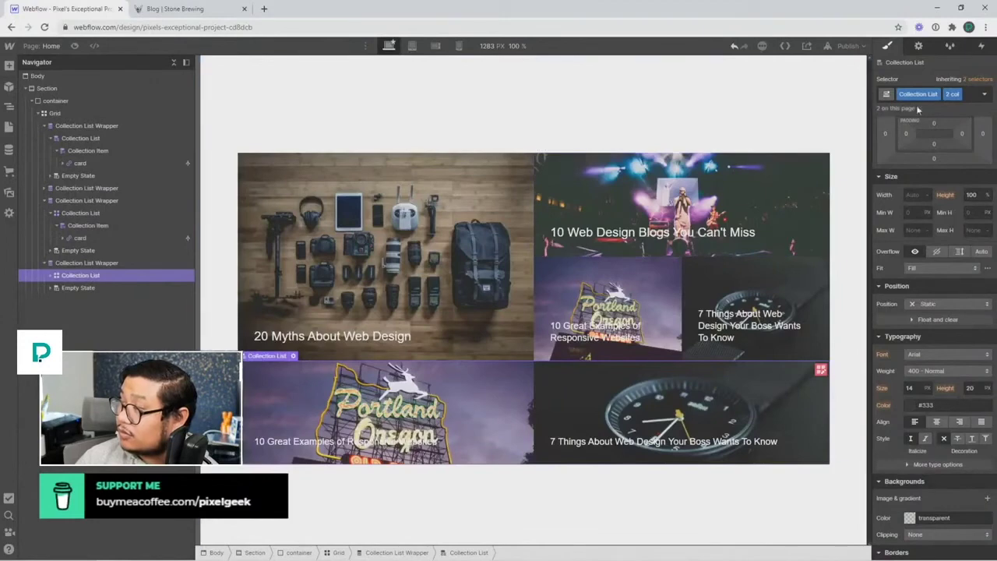
Step: Duplicate the '2 col' class as '4 col' and expand the list's grid to four columns
{"action": "left_click", "coordinate": [951, 93]}
{"action": "left_click", "coordinate": [950, 118]}
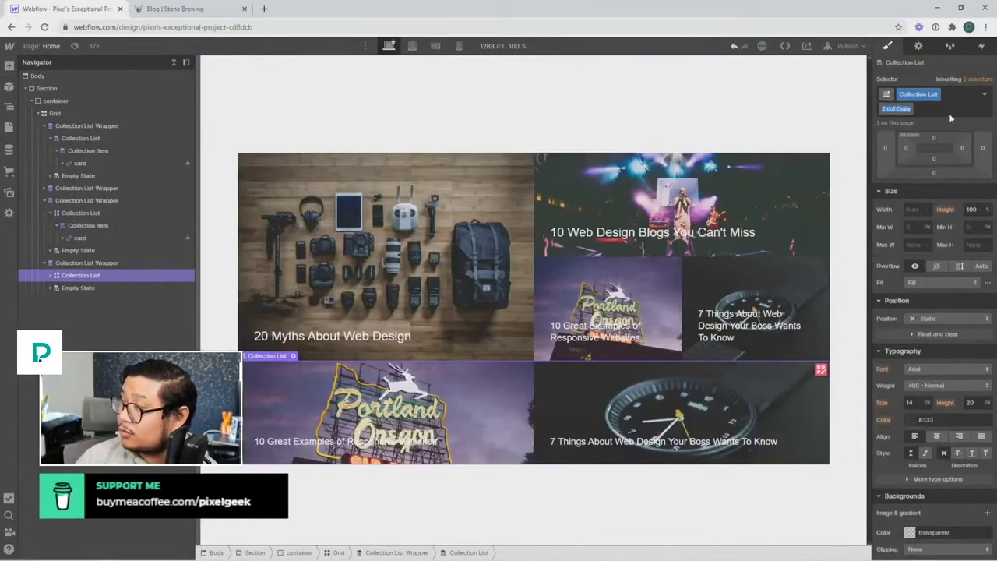
{"action": "type", "text": "4 col"}
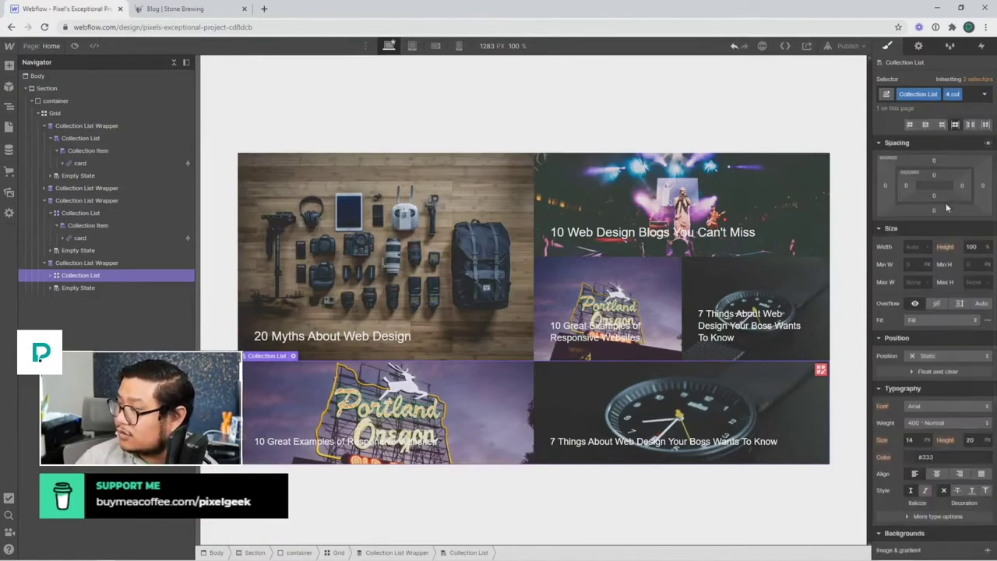
{"action": "left_click", "coordinate": [935, 157]}
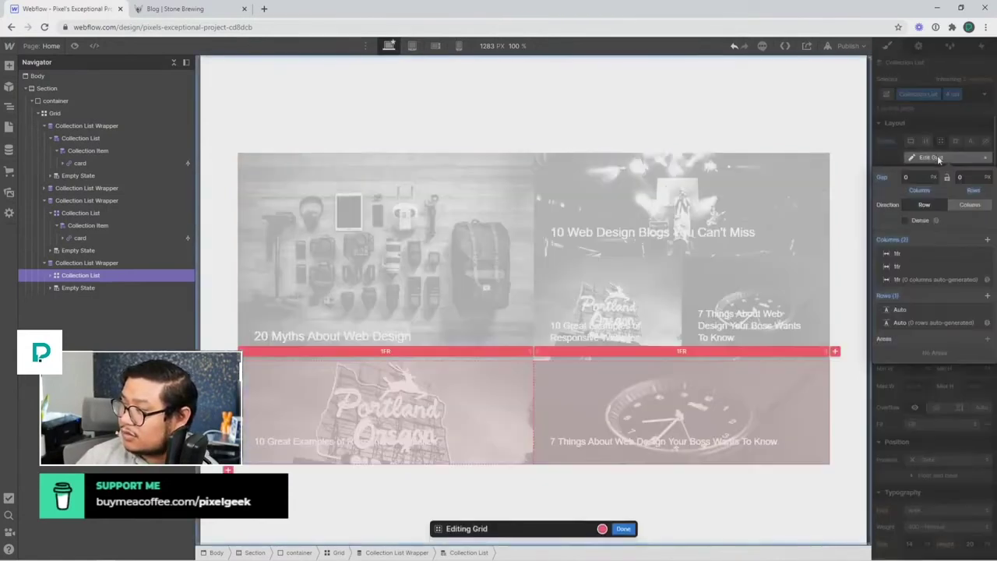
{"action": "left_click", "coordinate": [987, 240]}
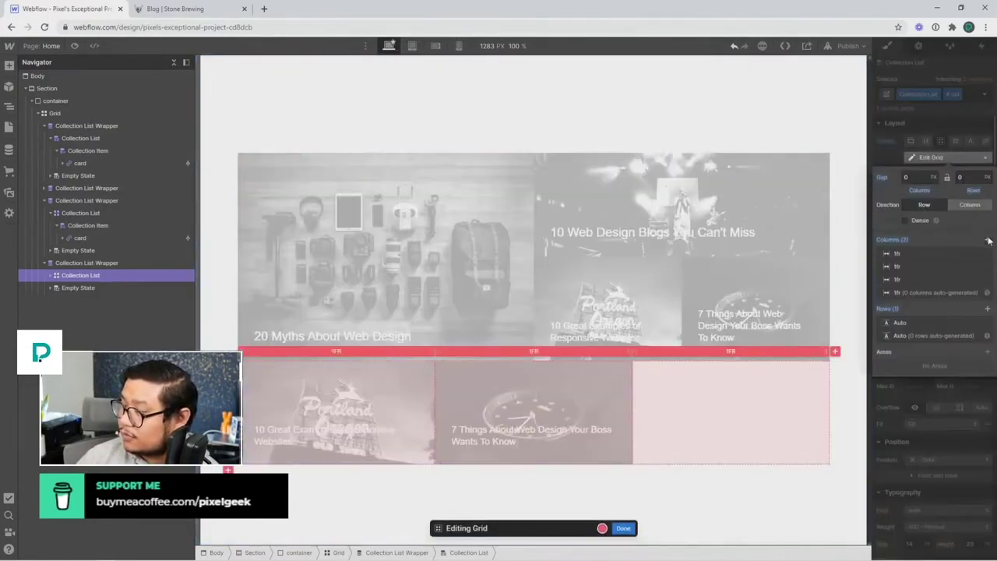
{"action": "left_click", "coordinate": [987, 240]}
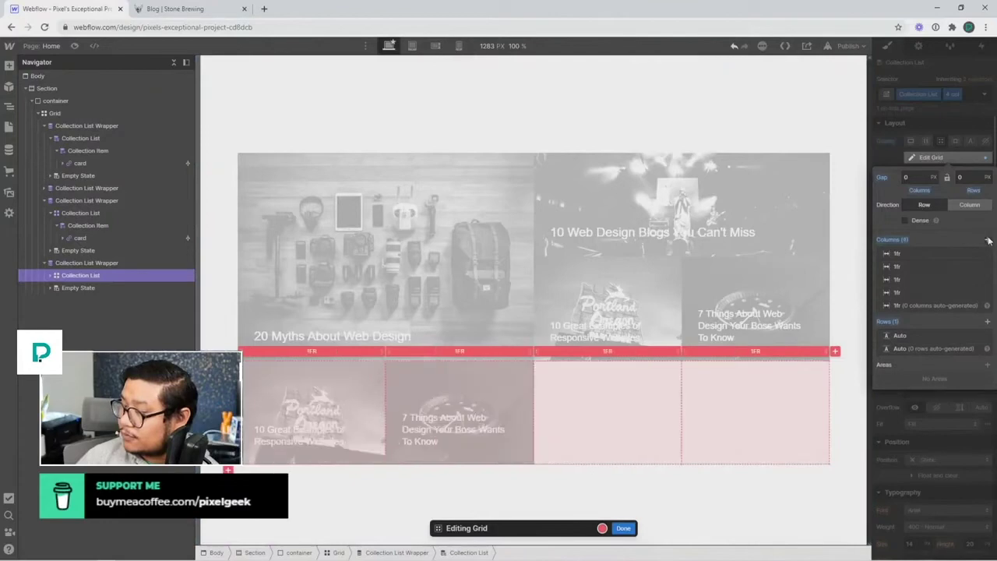
{"action": "left_click", "coordinate": [624, 529]}
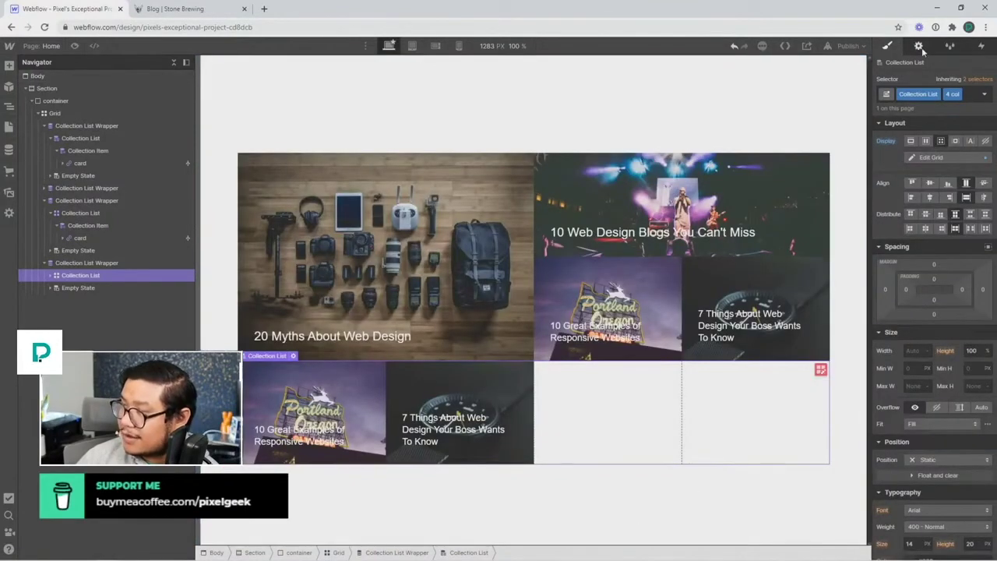
Step: Set the bottom list to start at post 5 and show up to 100 posts
{"action": "left_click", "coordinate": [918, 45]}
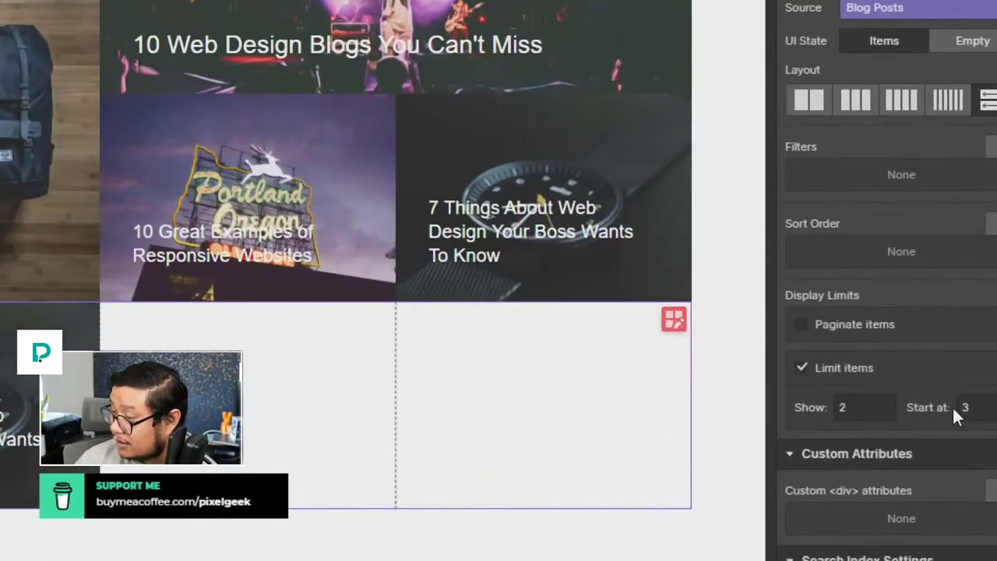
{"action": "left_click", "coordinate": [969, 408]}
{"action": "type", "text": "5"}
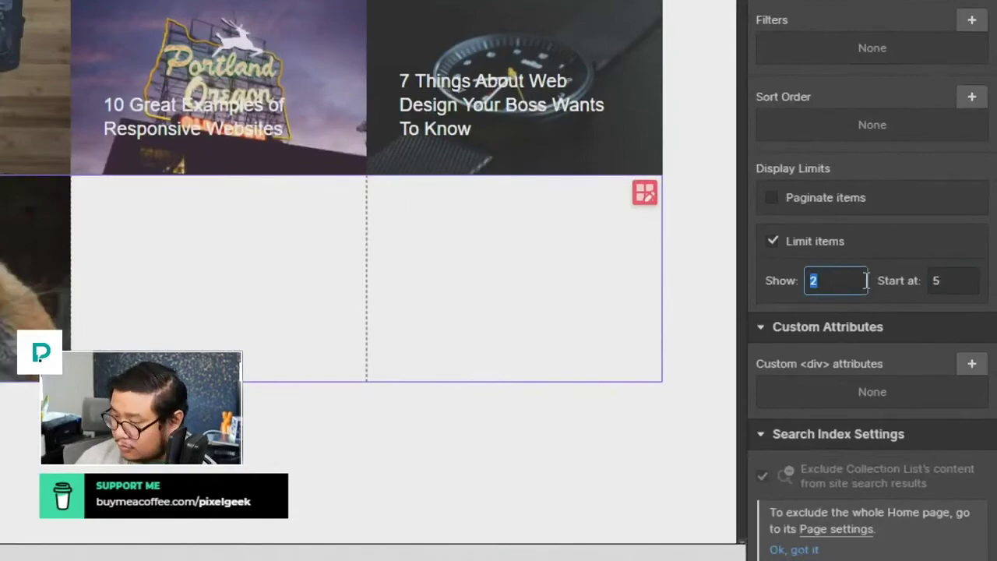
{"action": "type", "text": "00"}
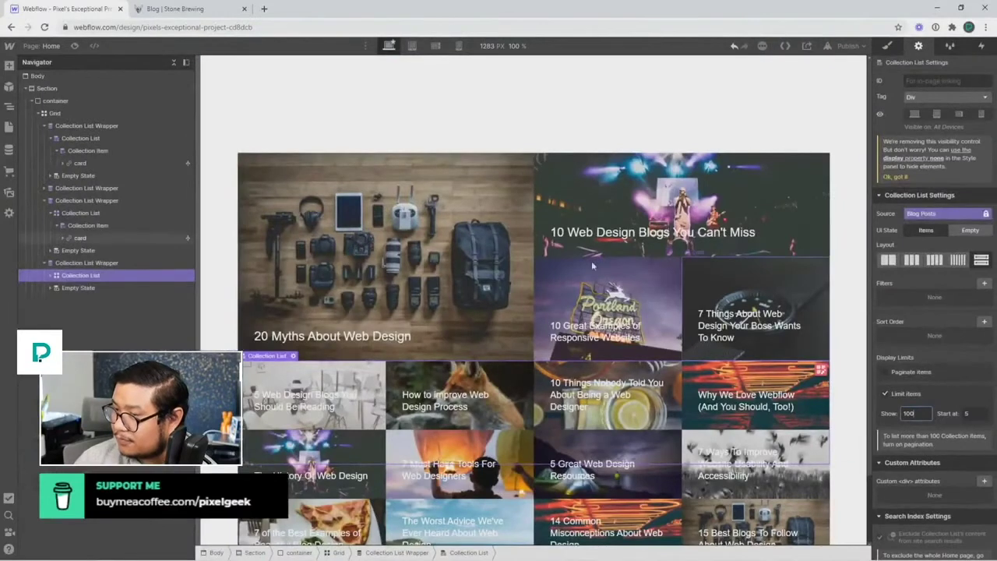
{"action": "left_click", "coordinate": [513, 118]}
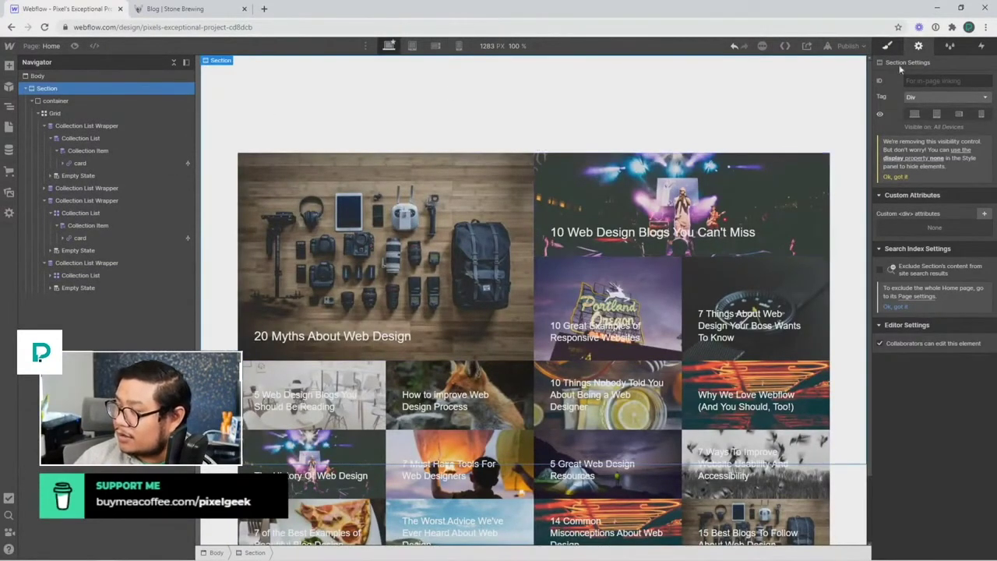
Step: Give the Section a 15 px padding value
{"action": "left_click", "coordinate": [886, 45]}
{"action": "left_click", "coordinate": [931, 213]}
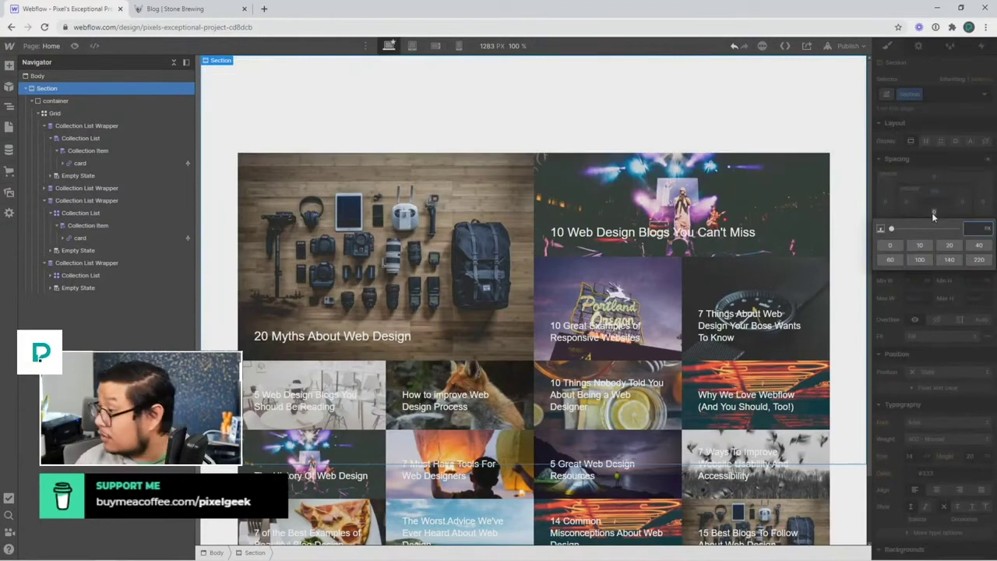
{"action": "type", "text": "150"}
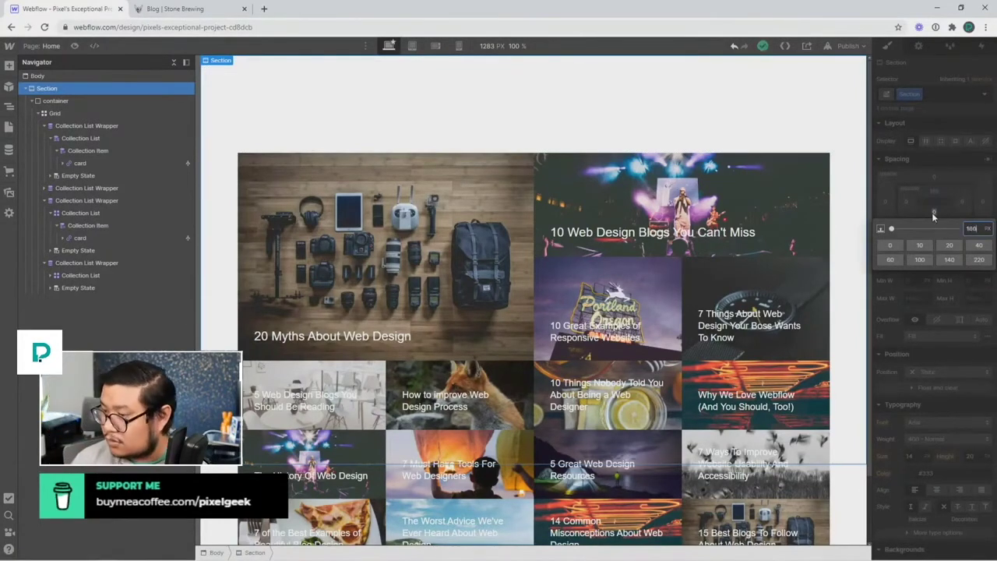
{"action": "key", "text": "Return"}
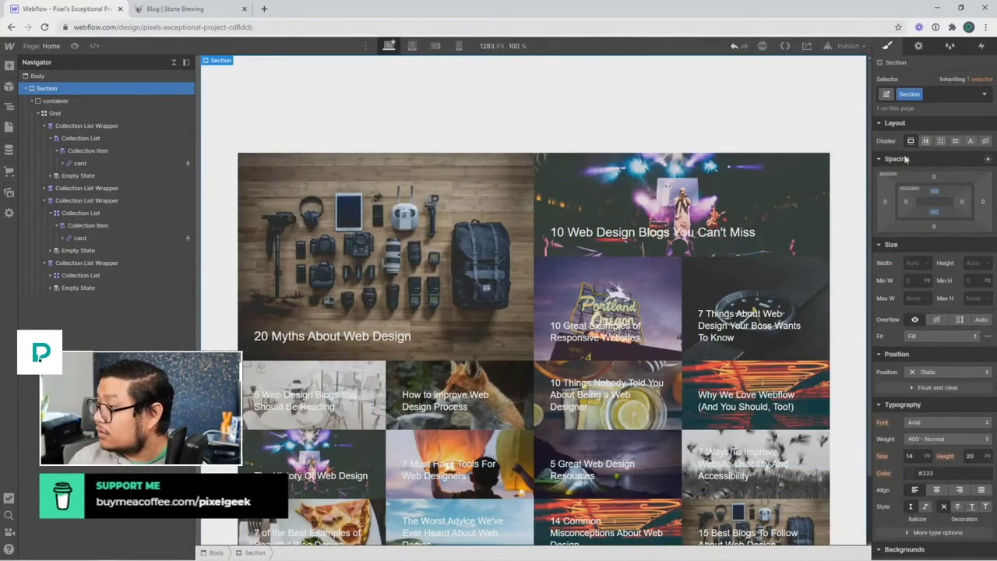
{"action": "left_click_drag", "start_coordinate": [867, 85], "coordinate": [867, 87]}
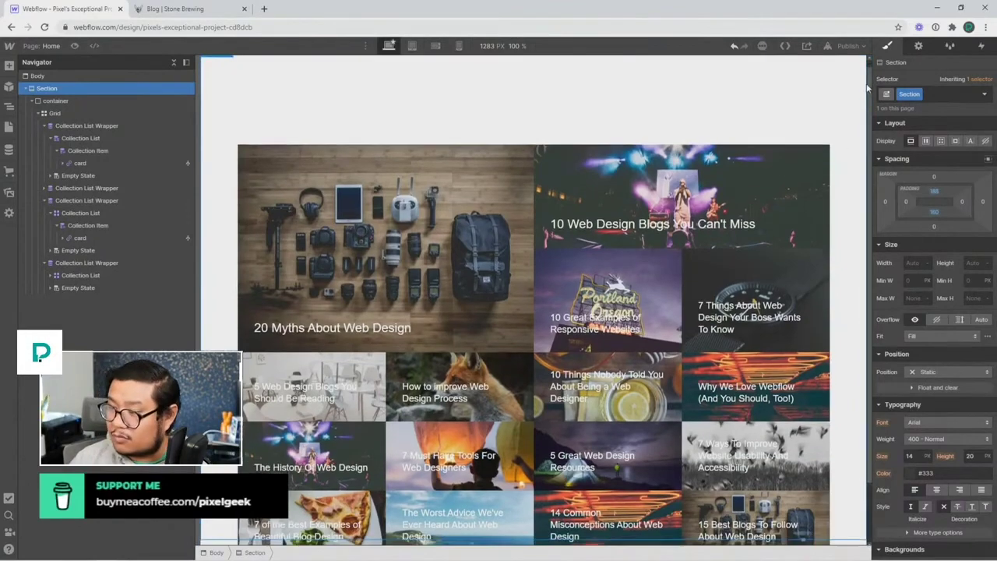
{"action": "scroll", "coordinate": [867, 86], "scroll_direction": "down", "scroll_amount": 2}
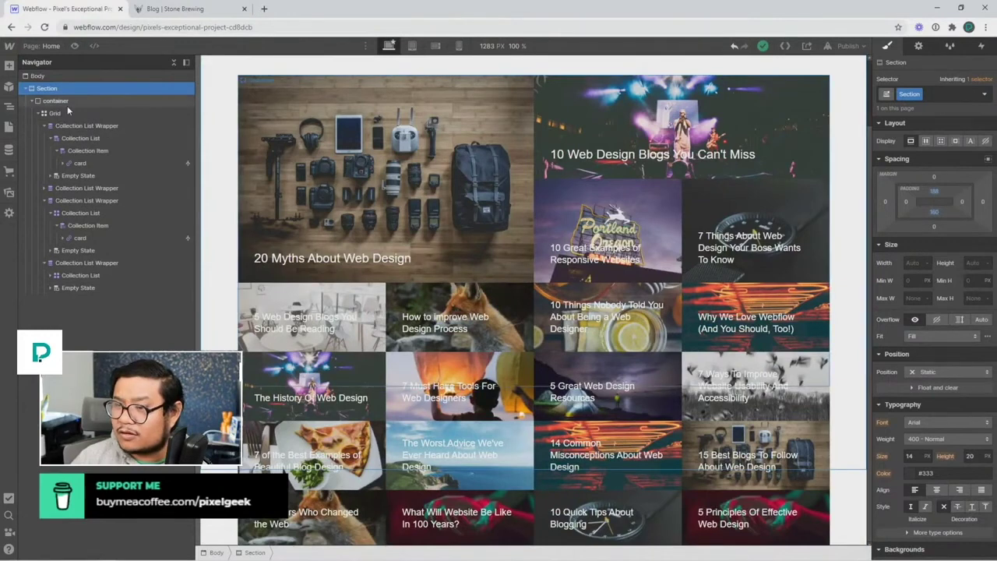
Step: Set the Grid's auto-generated row sizing to 200px
{"action": "left_click", "coordinate": [55, 113]}
{"action": "left_click", "coordinate": [918, 46]}
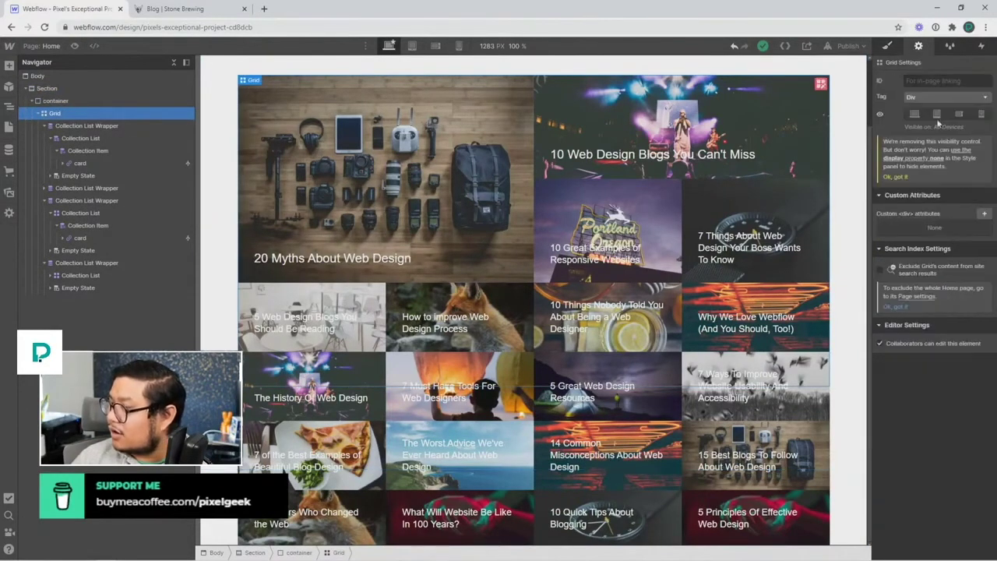
{"action": "left_click", "coordinate": [887, 46]}
{"action": "left_click", "coordinate": [946, 157]}
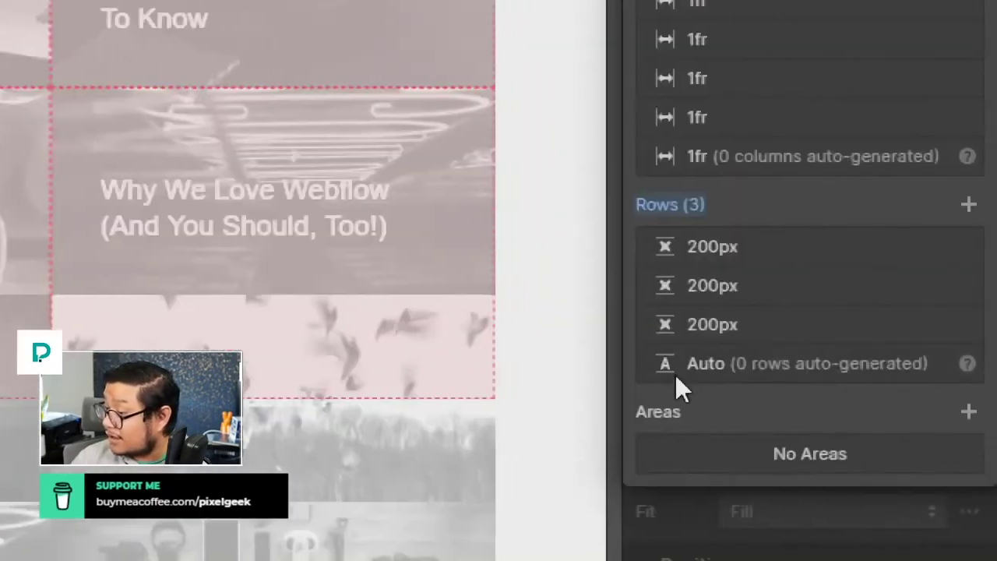
{"action": "left_click", "coordinate": [900, 375]}
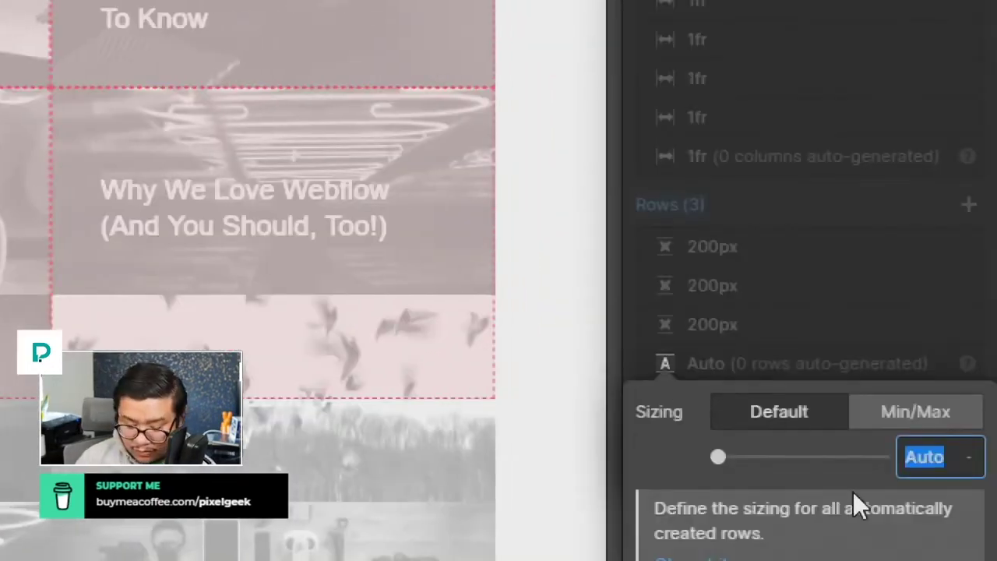
{"action": "type", "text": "200px"}
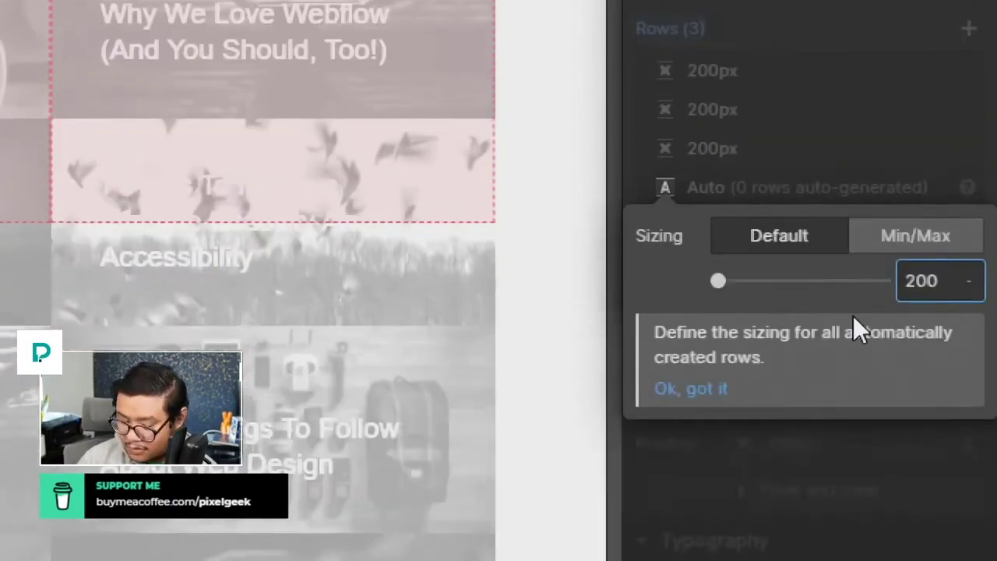
{"action": "key", "text": "Return"}
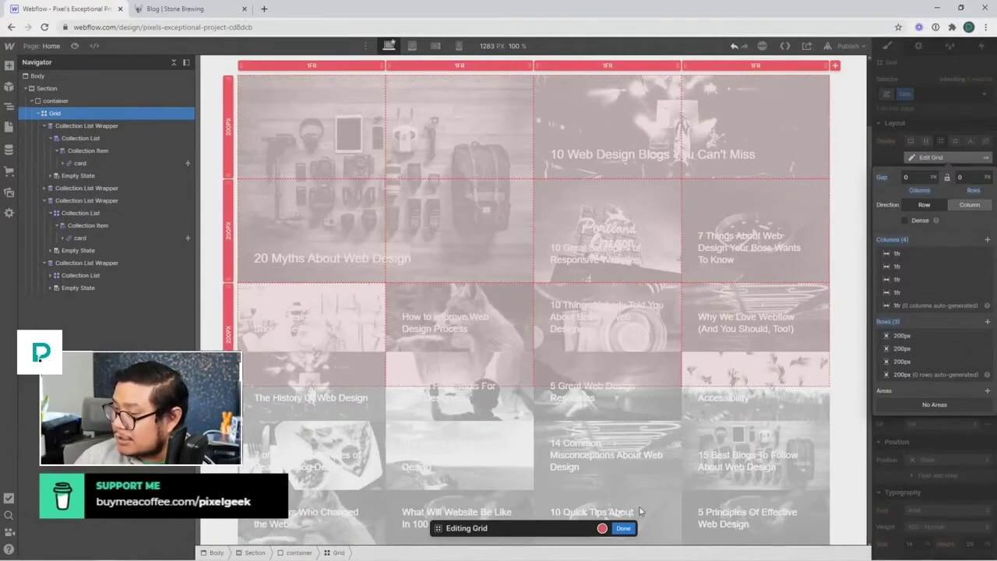
Step: Size the '4 col' Collection List's first row and auto-generated rows at 200px
{"action": "left_click", "coordinate": [626, 530]}
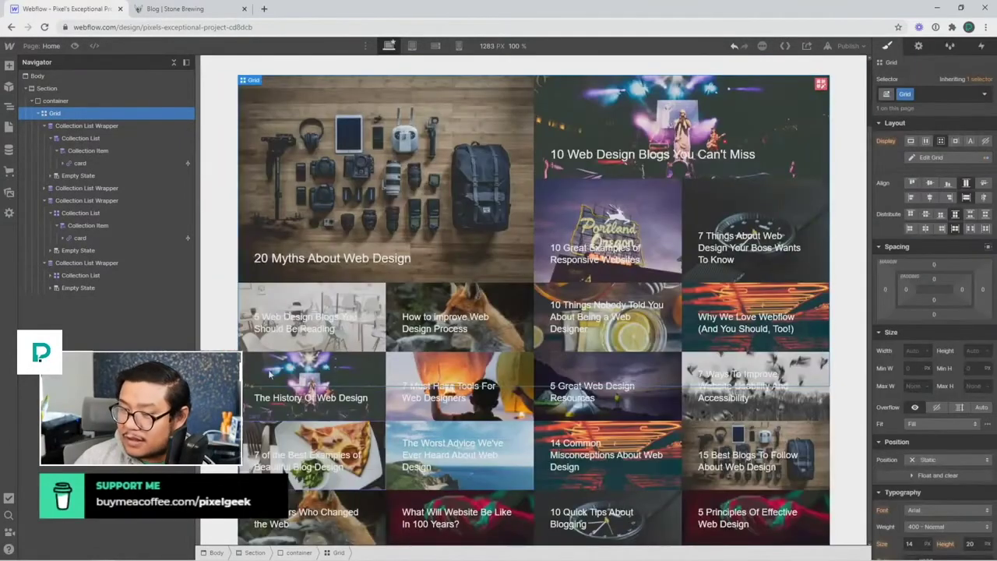
{"action": "left_click", "coordinate": [327, 456]}
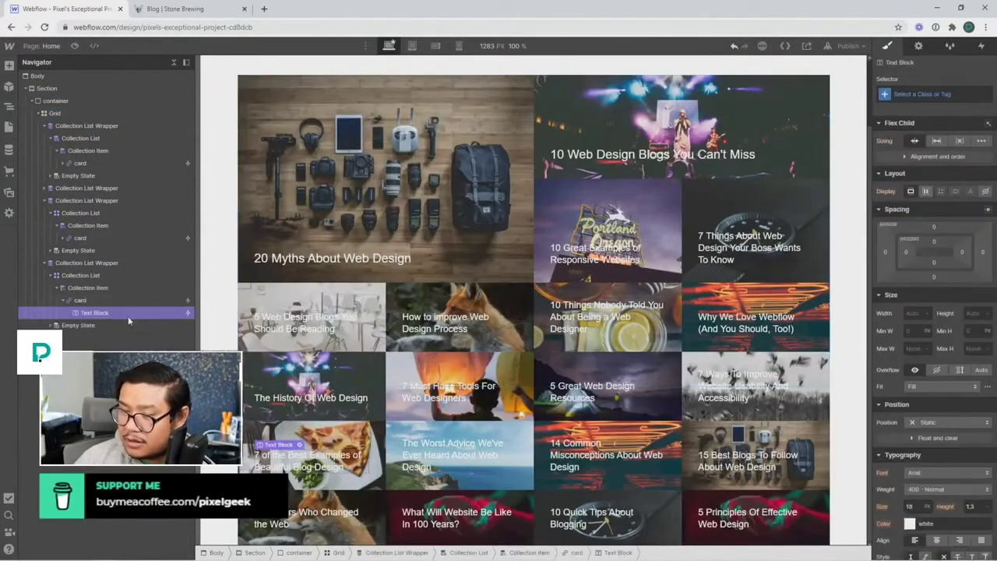
{"action": "left_click", "coordinate": [99, 275]}
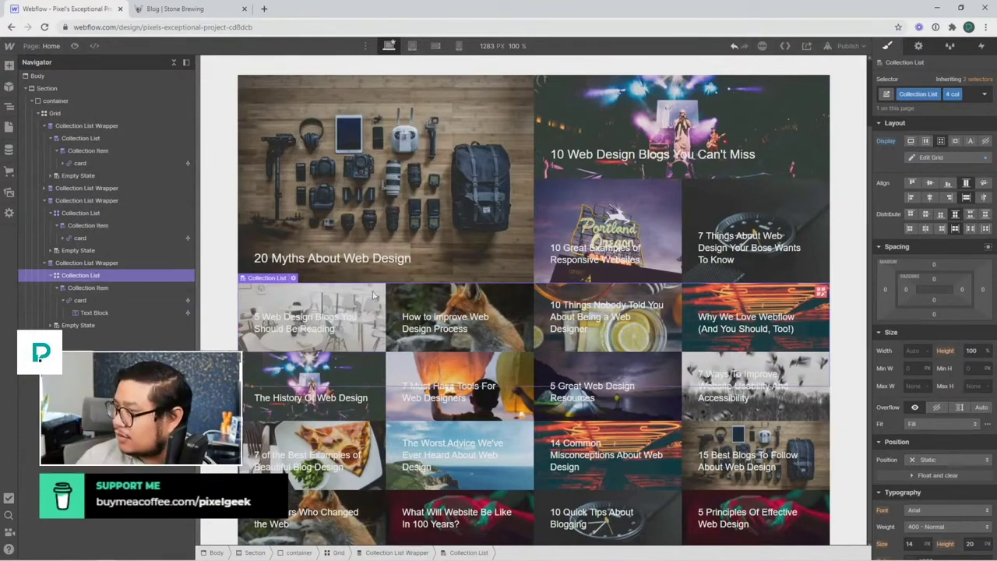
{"action": "left_click", "coordinate": [925, 158]}
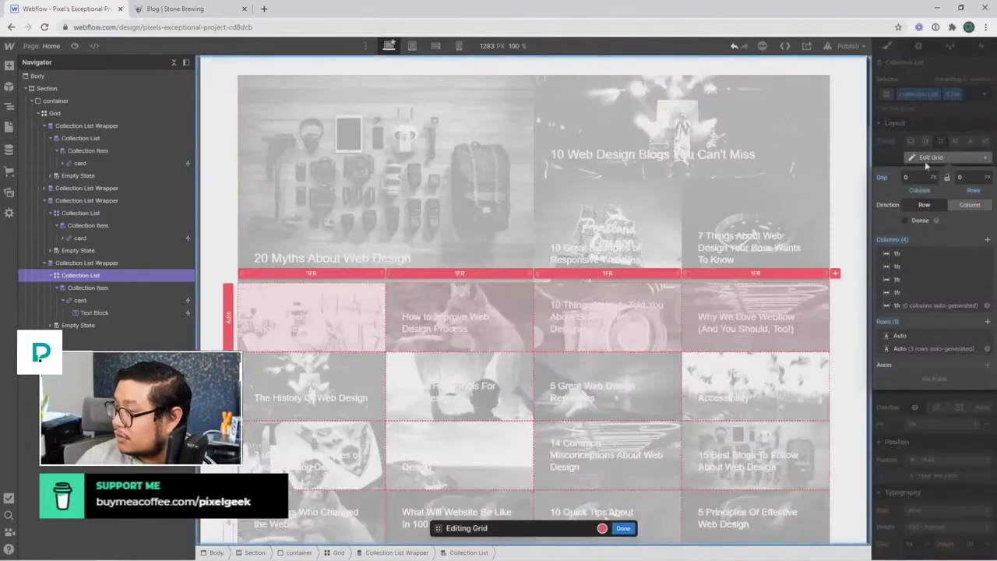
{"action": "left_click", "coordinate": [892, 335]}
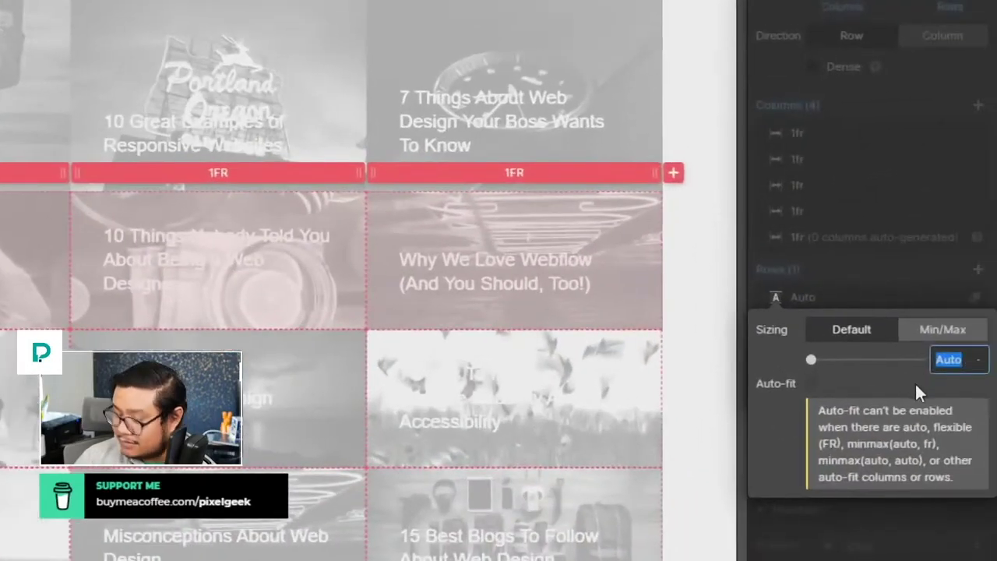
{"action": "type", "text": "200px"}
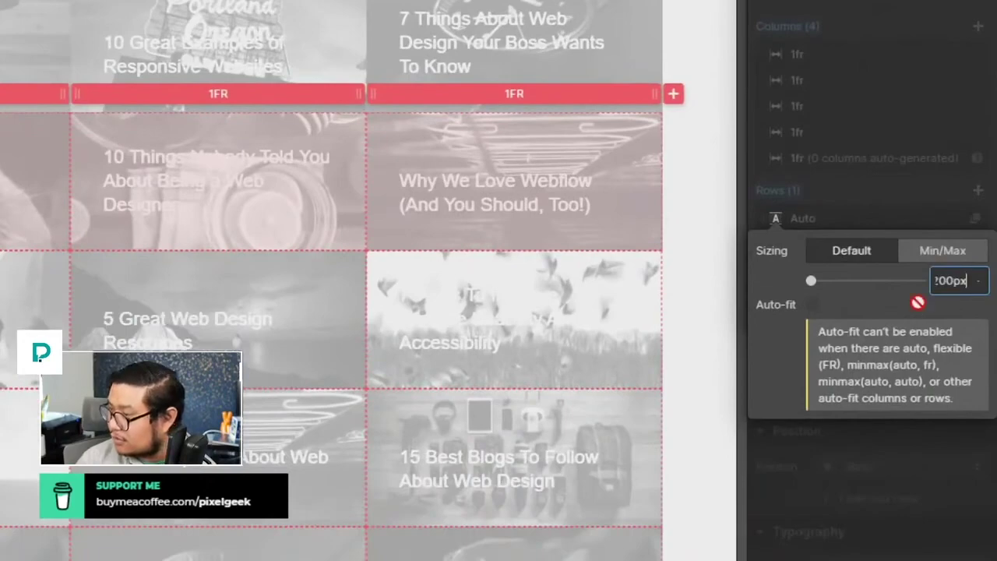
{"action": "key", "text": "Return"}
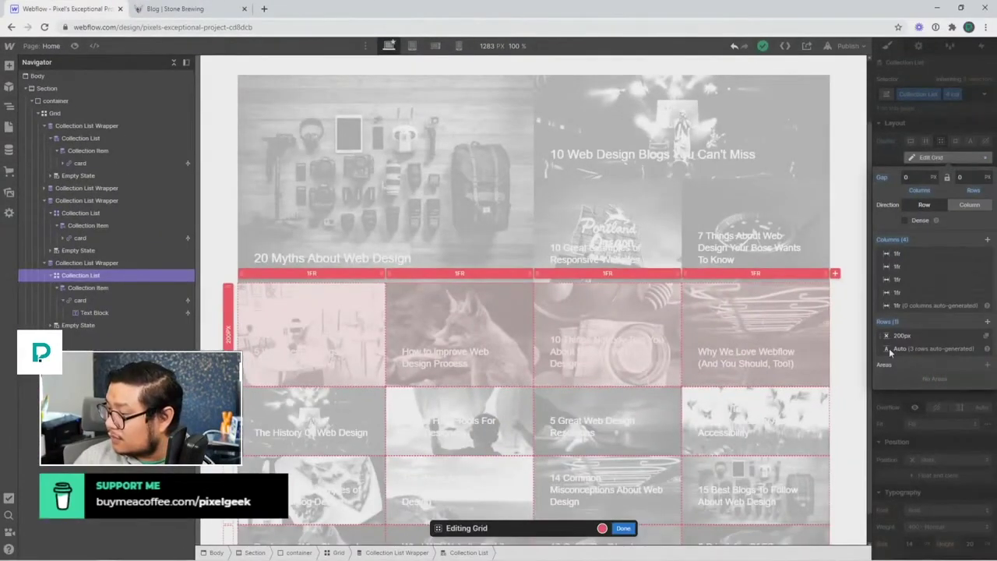
{"action": "left_click", "coordinate": [889, 348]}
{"action": "key", "text": "Return"}
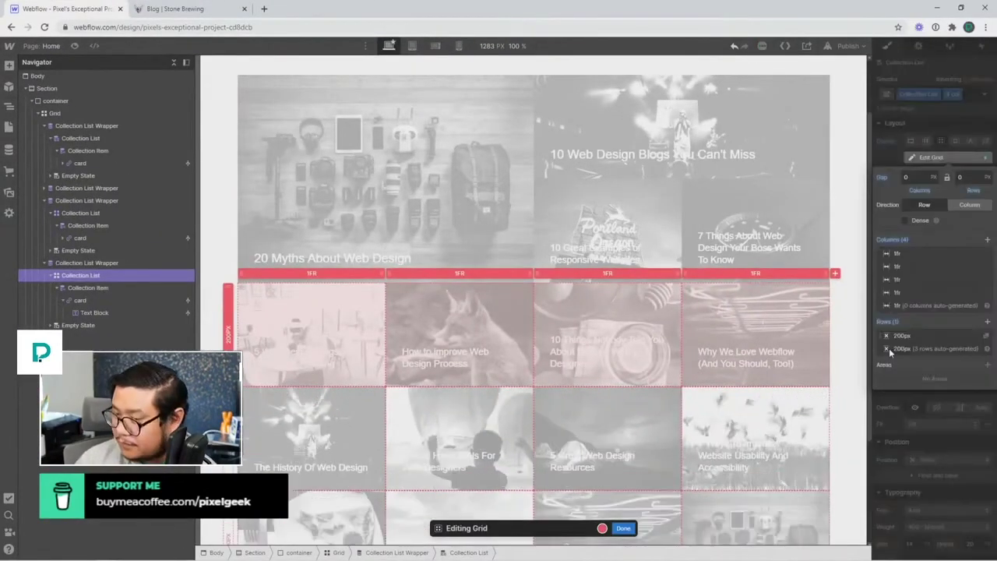
{"action": "left_click", "coordinate": [623, 529]}
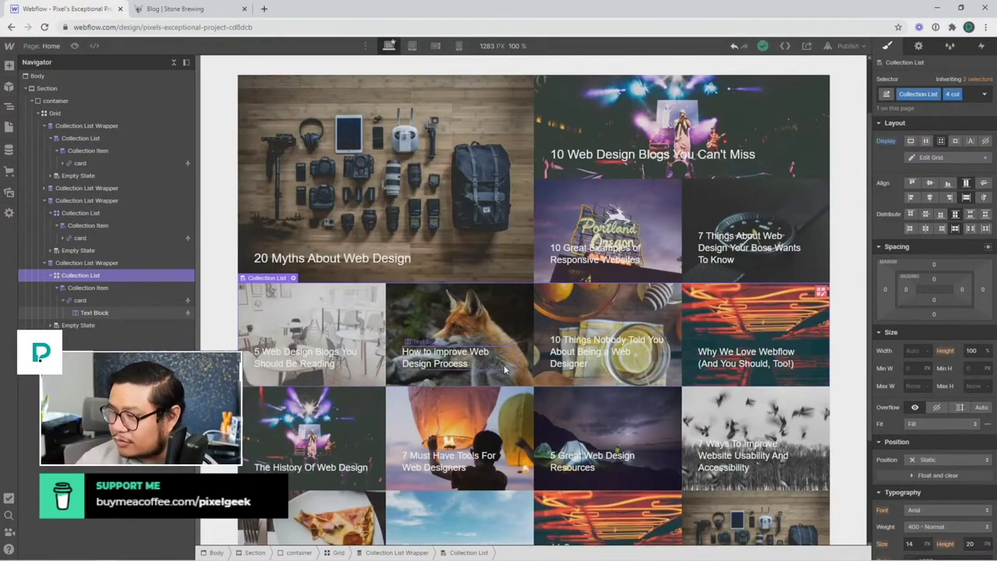
{"action": "scroll", "coordinate": [372, 327], "scroll_direction": "down", "scroll_amount": 3}
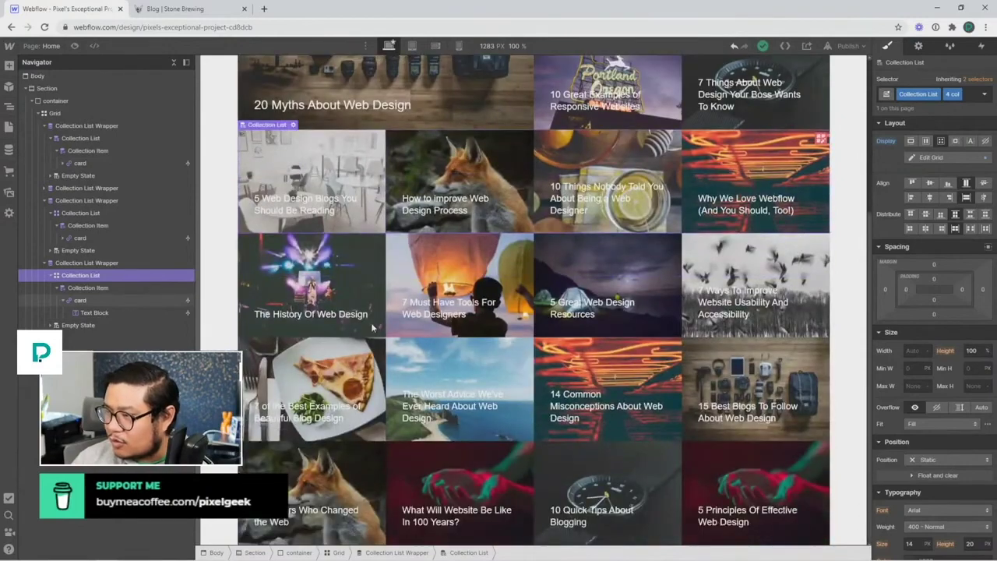
{"action": "scroll", "coordinate": [372, 327], "scroll_direction": "up", "scroll_amount": 5}
{"action": "left_click", "coordinate": [262, 101]}
{"action": "scroll", "coordinate": [253, 233], "scroll_direction": "down", "scroll_amount": 5}
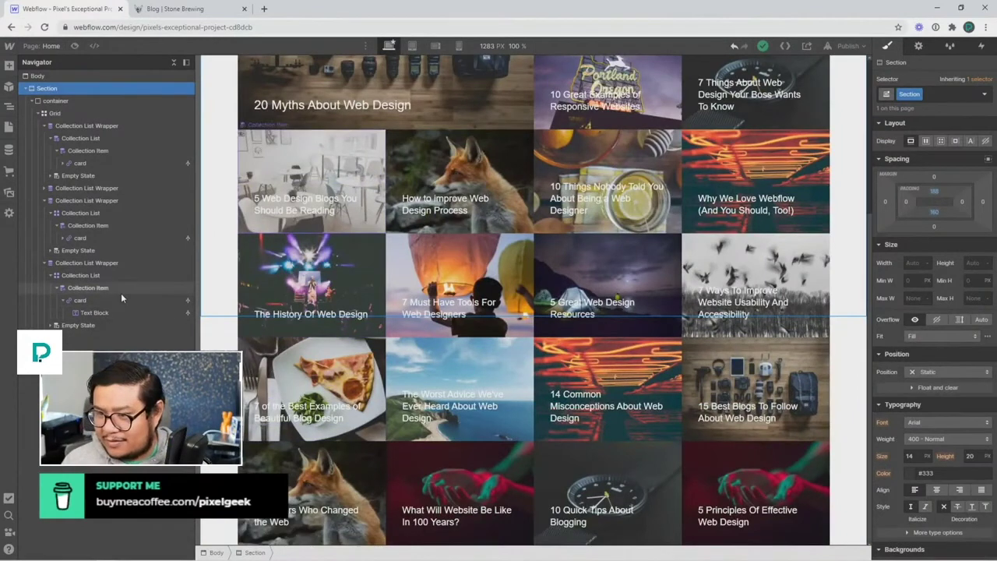
{"action": "left_click", "coordinate": [102, 113]}
{"action": "left_click", "coordinate": [39, 114]}
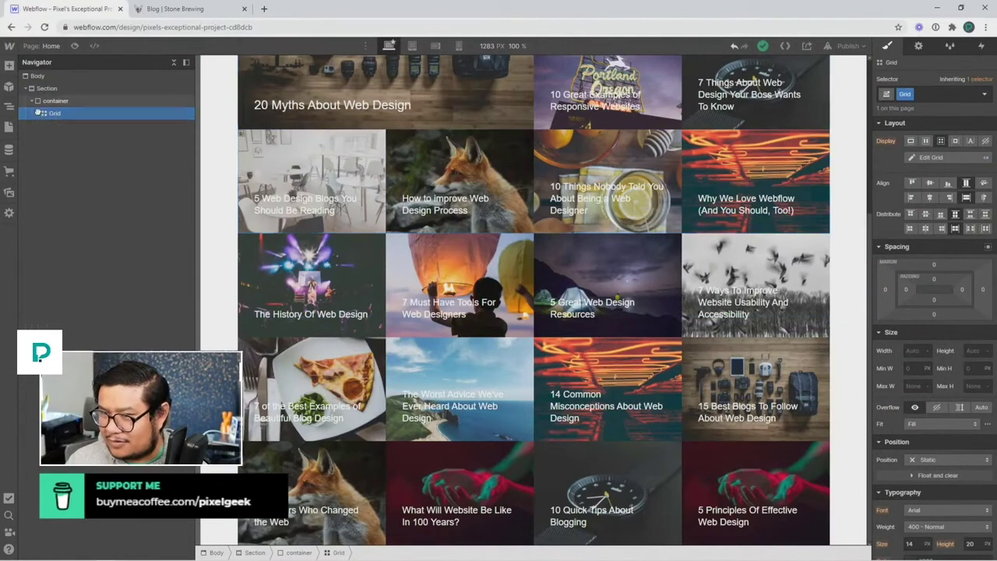
{"action": "left_click", "coordinate": [39, 114]}
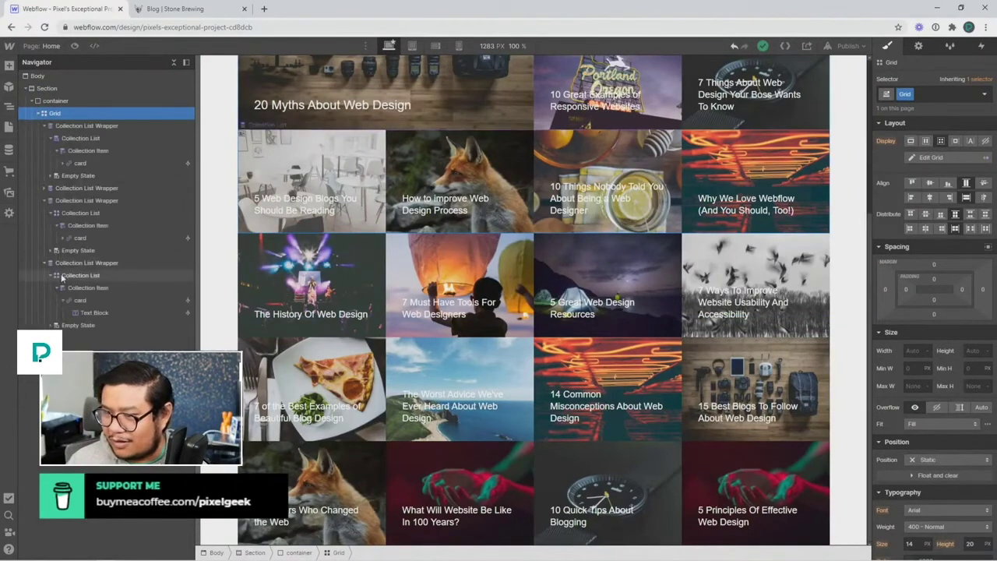
{"action": "left_click", "coordinate": [62, 276]}
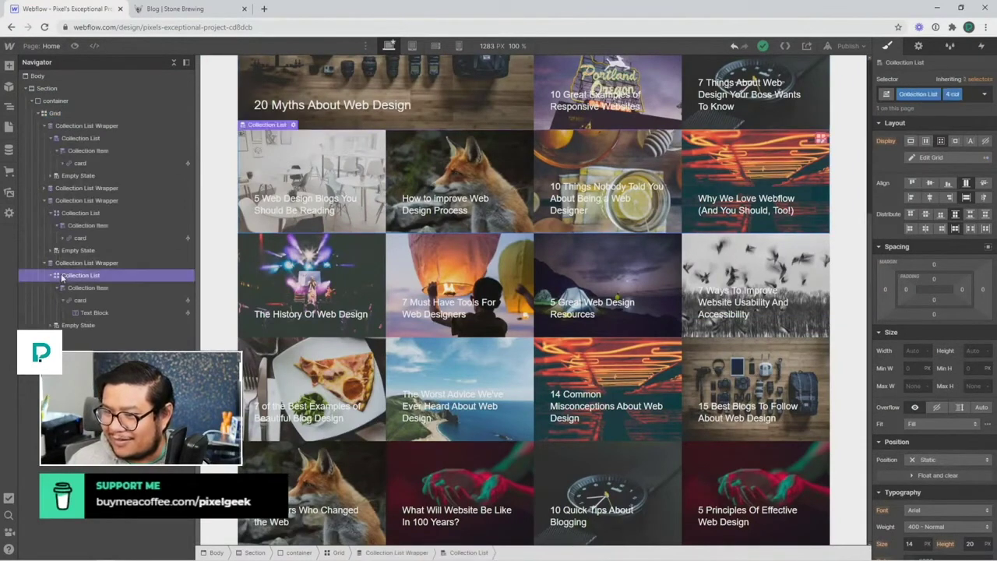
{"action": "left_click", "coordinate": [90, 213]}
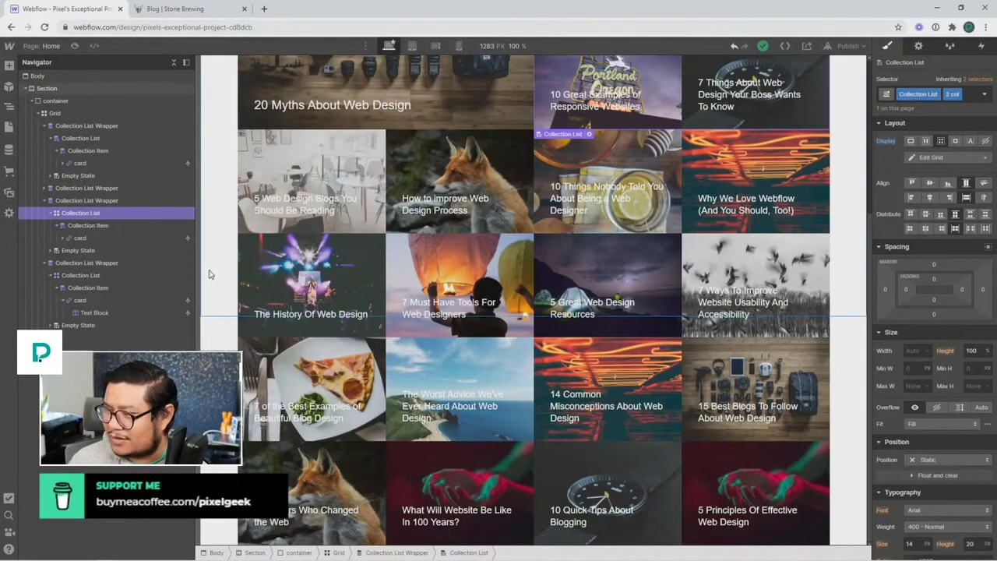
{"action": "left_click", "coordinate": [91, 276]}
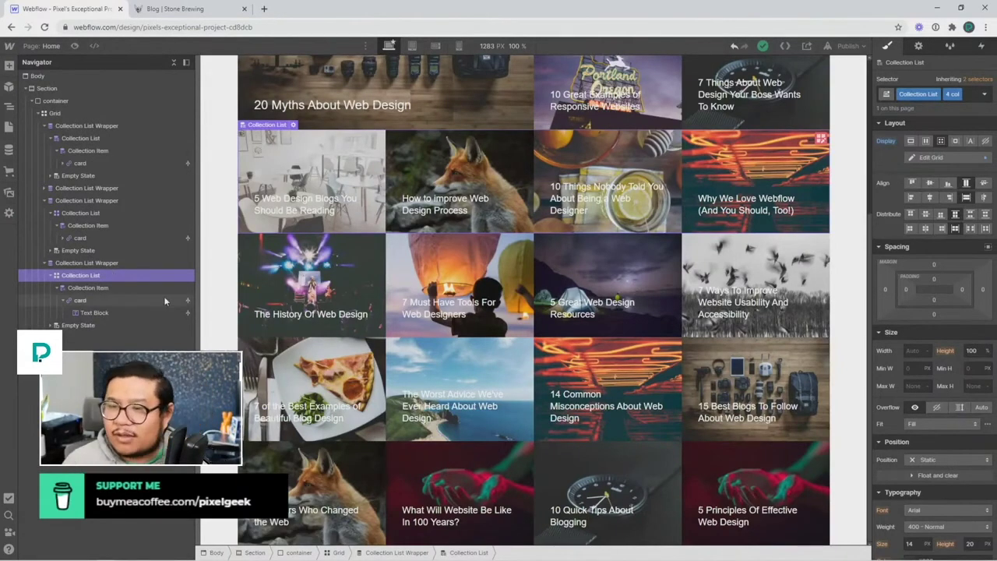
{"action": "left_click", "coordinate": [85, 263]}
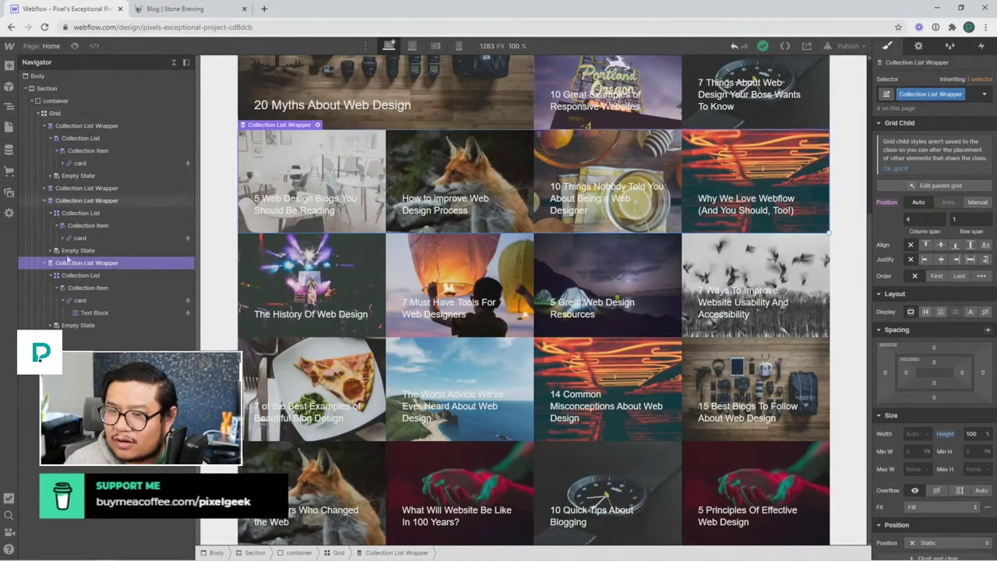
Step: Move the four-column list out of the Grid and delete the Grid's empty third row
{"action": "left_click_drag", "start_coordinate": [67, 265], "coordinate": [44, 262]}
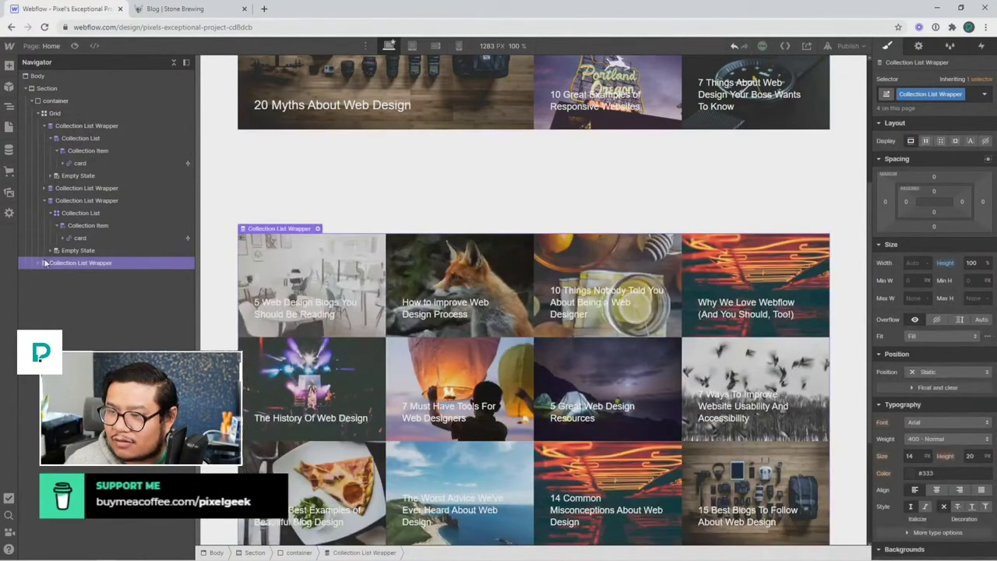
{"action": "left_click", "coordinate": [39, 113]}
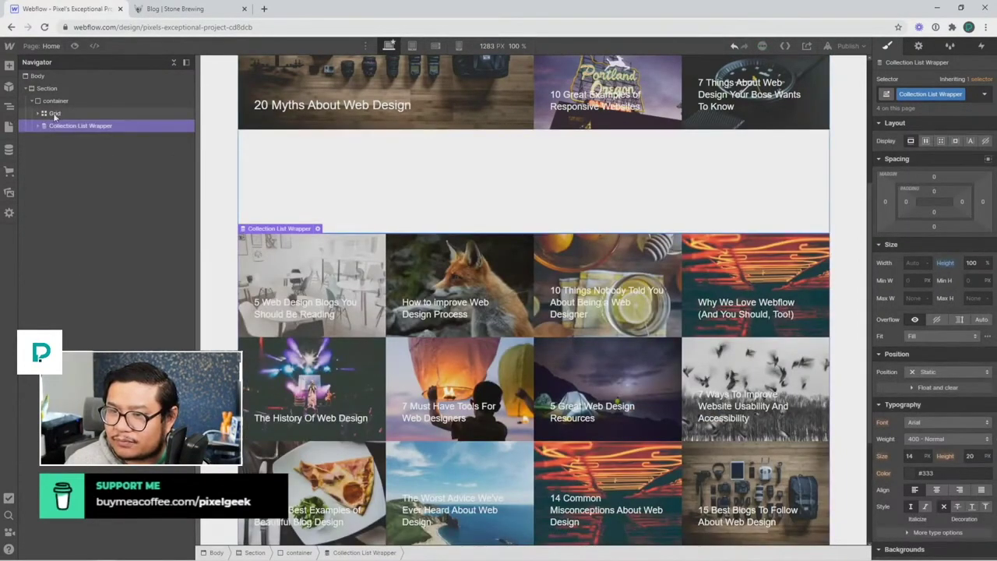
{"action": "left_click", "coordinate": [56, 113]}
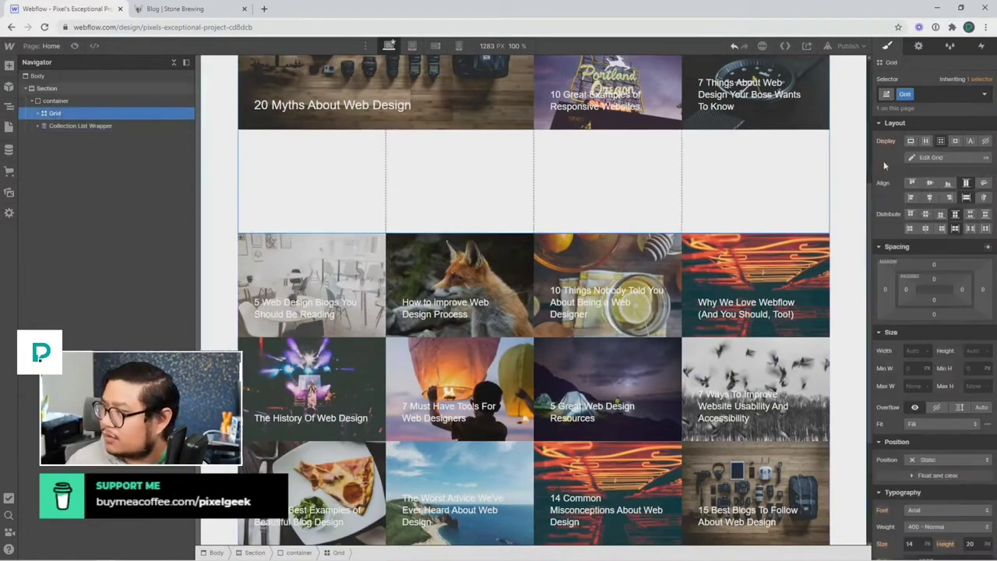
{"action": "left_click", "coordinate": [927, 158]}
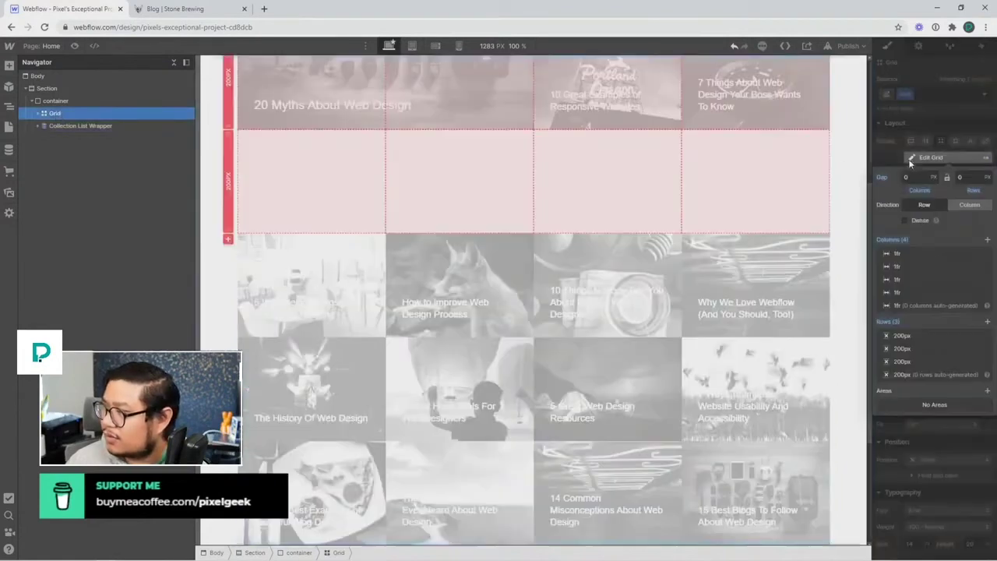
{"action": "left_click", "coordinate": [985, 361]}
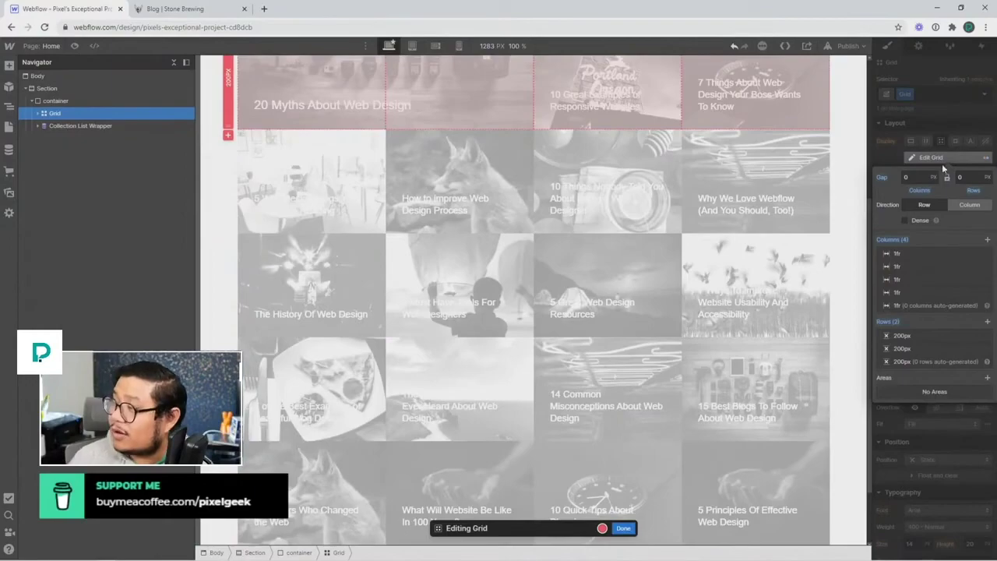
{"action": "left_click", "coordinate": [623, 528]}
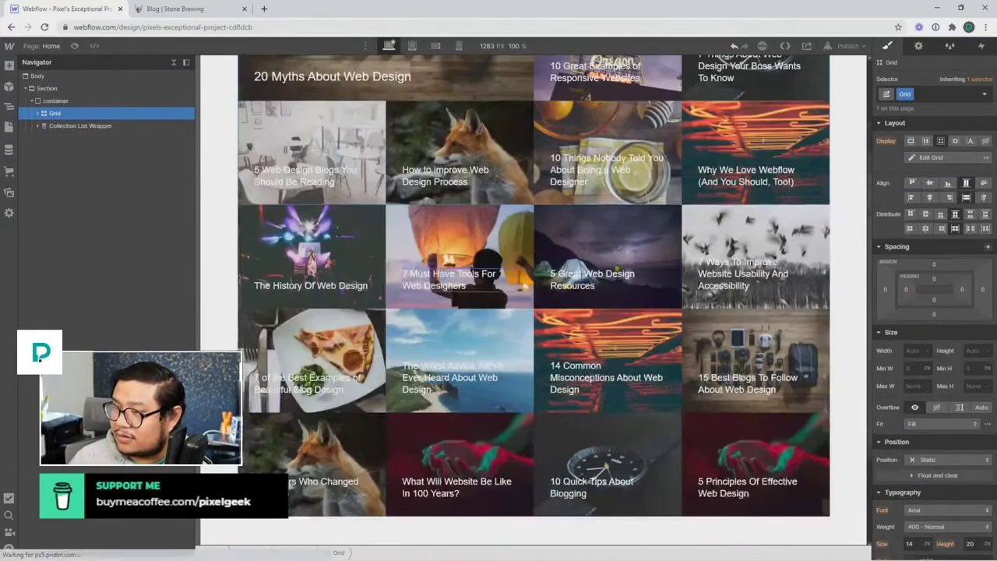
Step: Select the page section and scroll to review the updated blog layout
{"action": "left_click", "coordinate": [213, 129]}
{"action": "scroll", "coordinate": [208, 285], "scroll_direction": "down", "scroll_amount": 1}
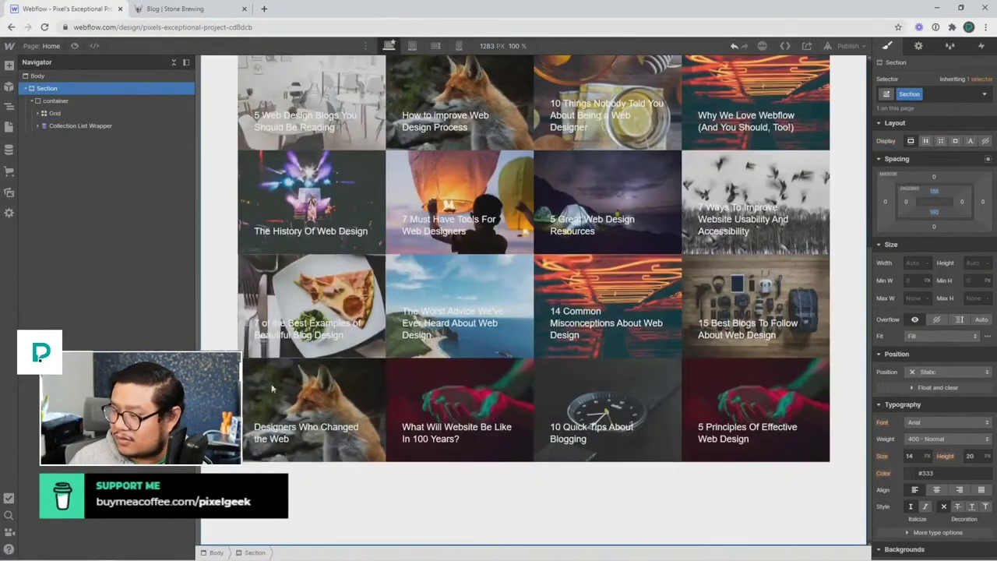
{"action": "scroll", "coordinate": [444, 472], "scroll_direction": "up", "scroll_amount": 4}
{"action": "scroll", "coordinate": [312, 267], "scroll_direction": "down", "scroll_amount": 4}
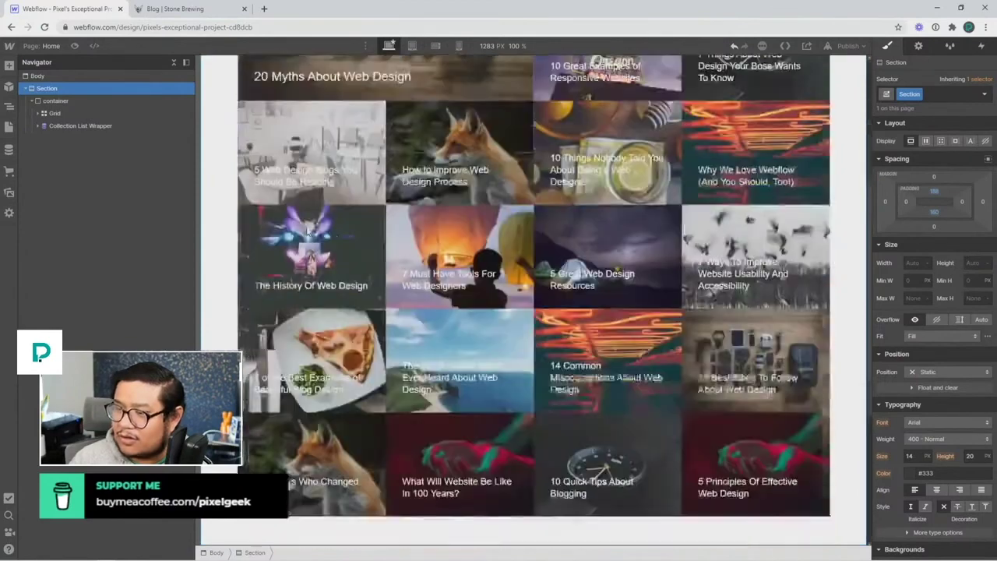
{"action": "scroll", "coordinate": [602, 402], "scroll_direction": "up", "scroll_amount": 2}
{"action": "left_click", "coordinate": [55, 114]}
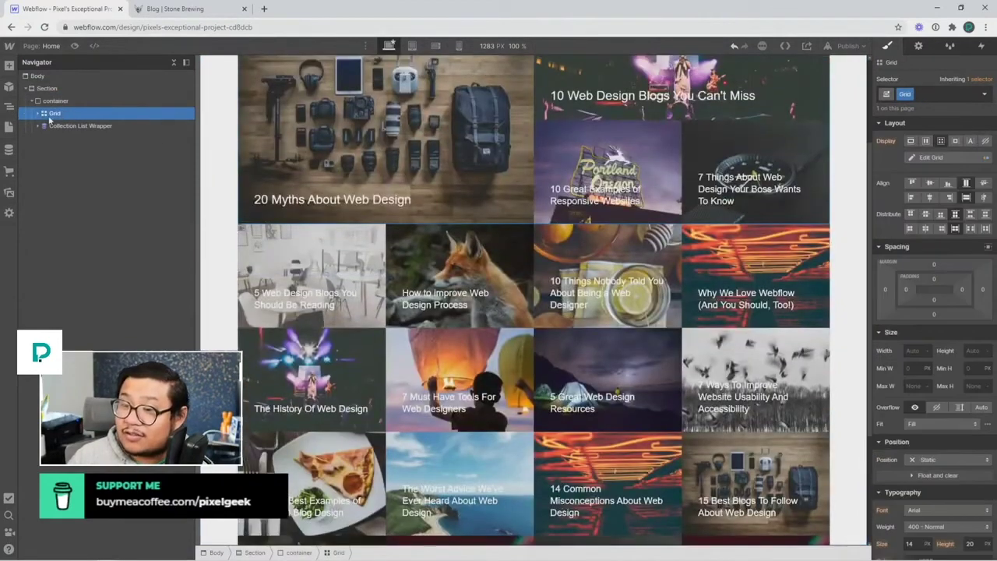
{"action": "left_click", "coordinate": [926, 157]}
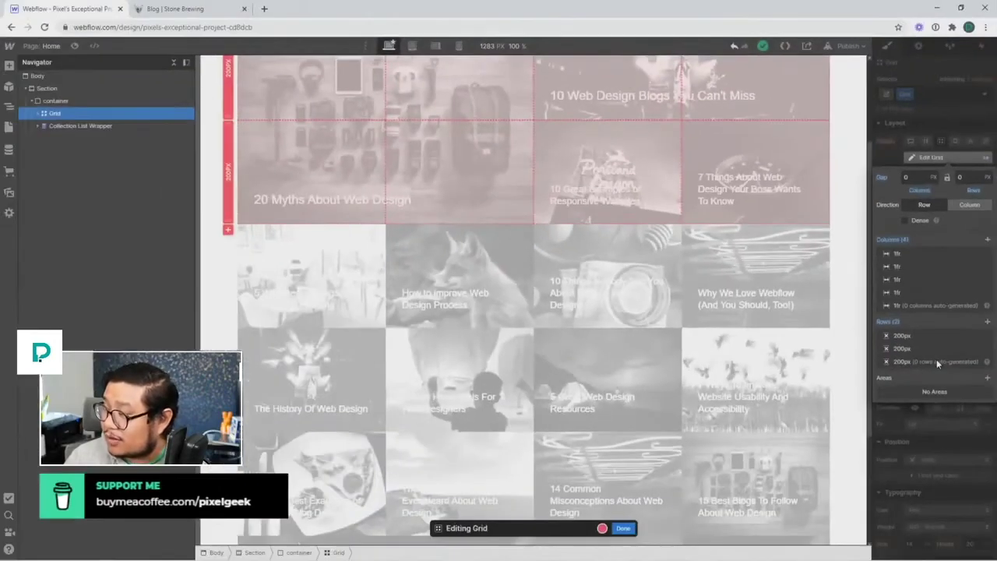
{"action": "left_click", "coordinate": [940, 160]}
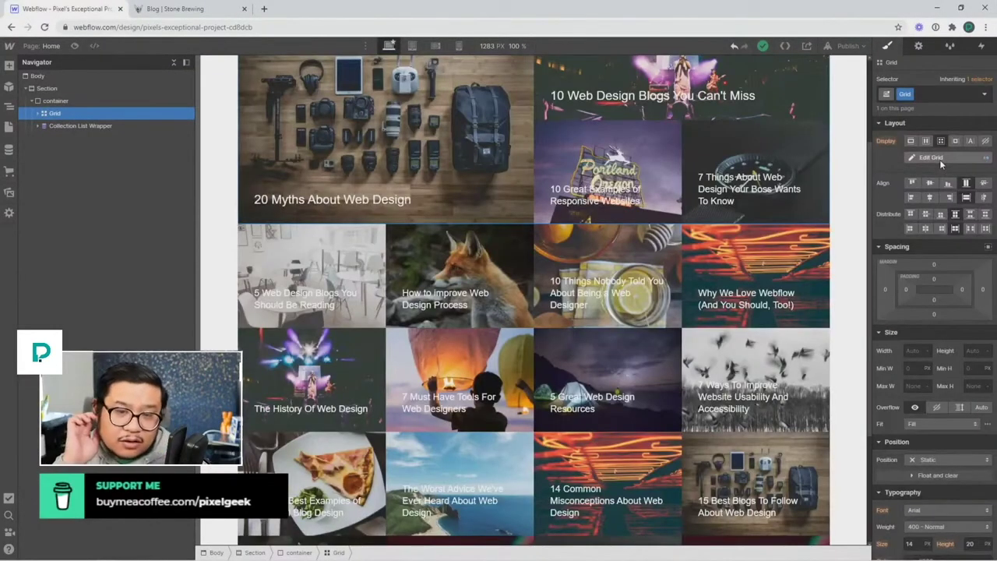
{"action": "left_click", "coordinate": [87, 126]}
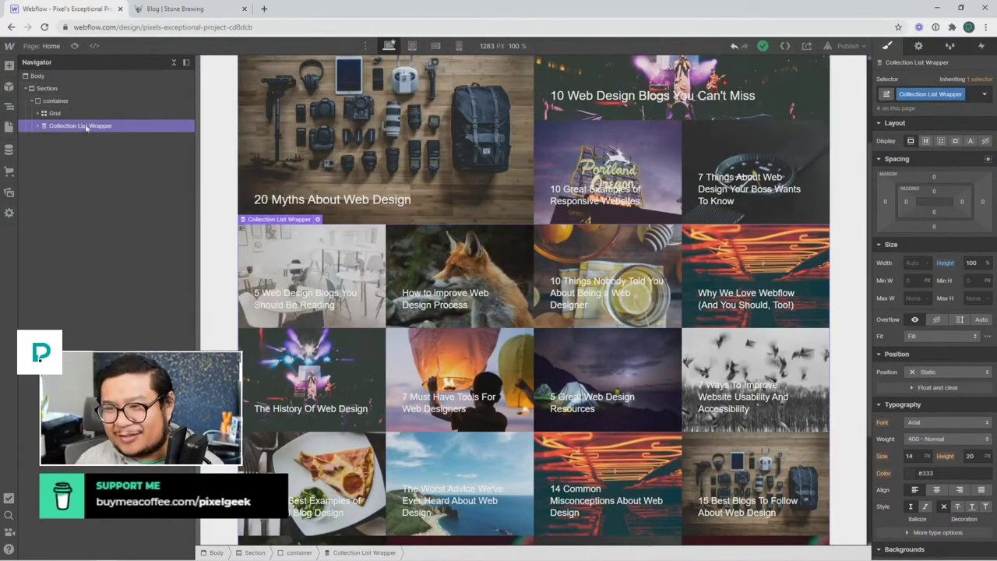
Step: Select the blog grid and its Collection List Wrapper in the Navigator
{"action": "left_click", "coordinate": [52, 113]}
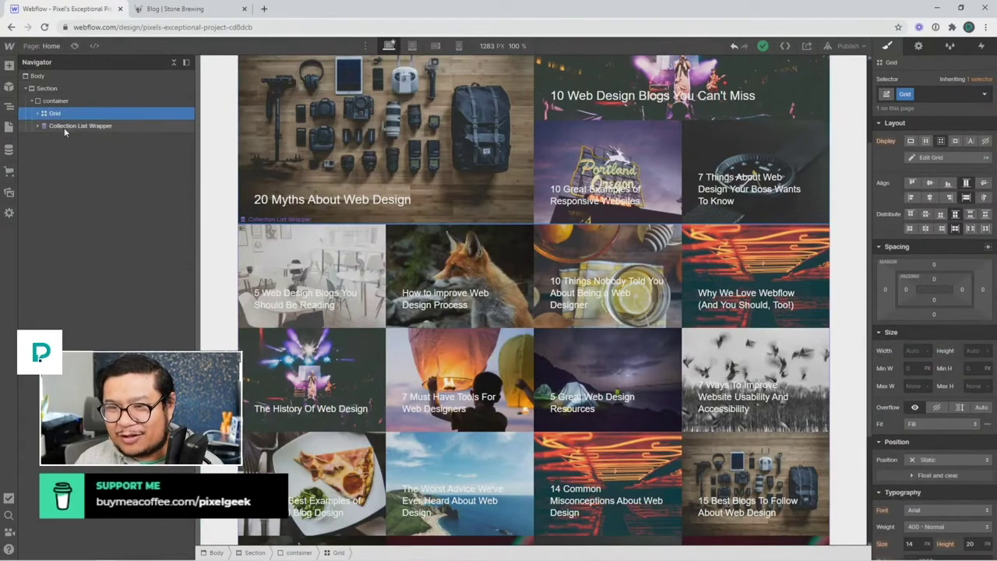
{"action": "left_click", "coordinate": [65, 126]}
{"action": "left_click", "coordinate": [63, 113]}
{"action": "left_click", "coordinate": [66, 126]}
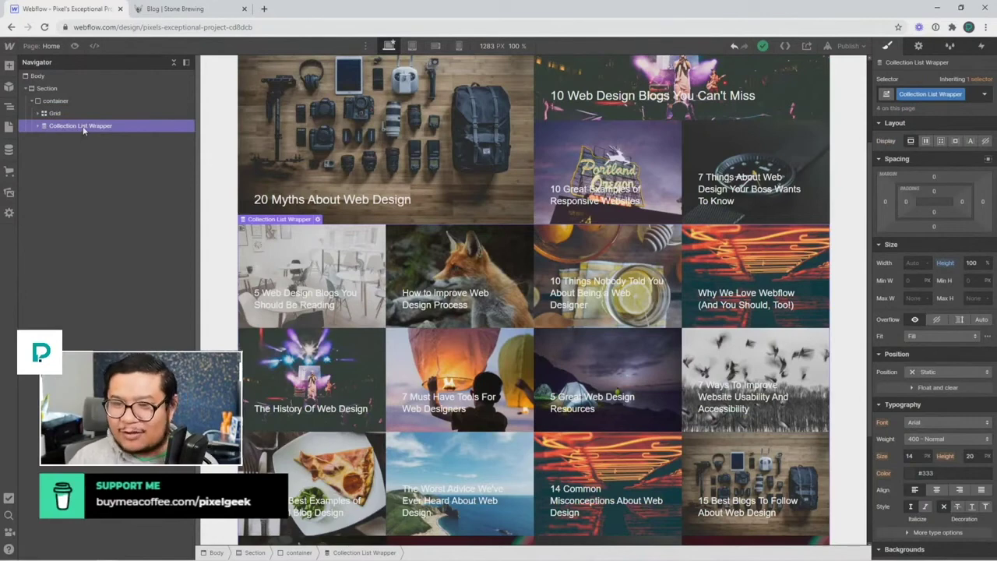
{"action": "left_click", "coordinate": [86, 117]}
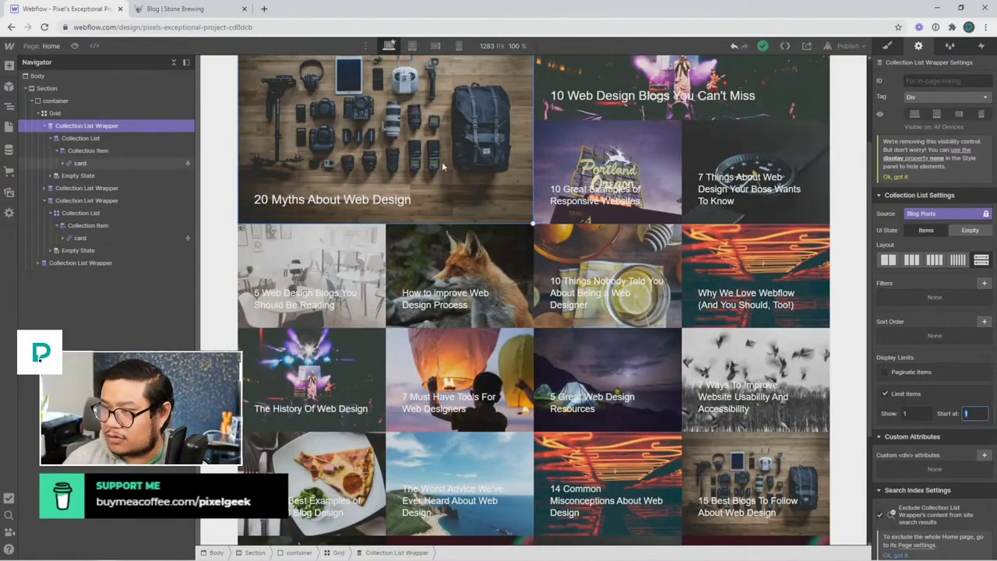
{"action": "scroll", "coordinate": [442, 166], "scroll_direction": "up", "scroll_amount": 2}
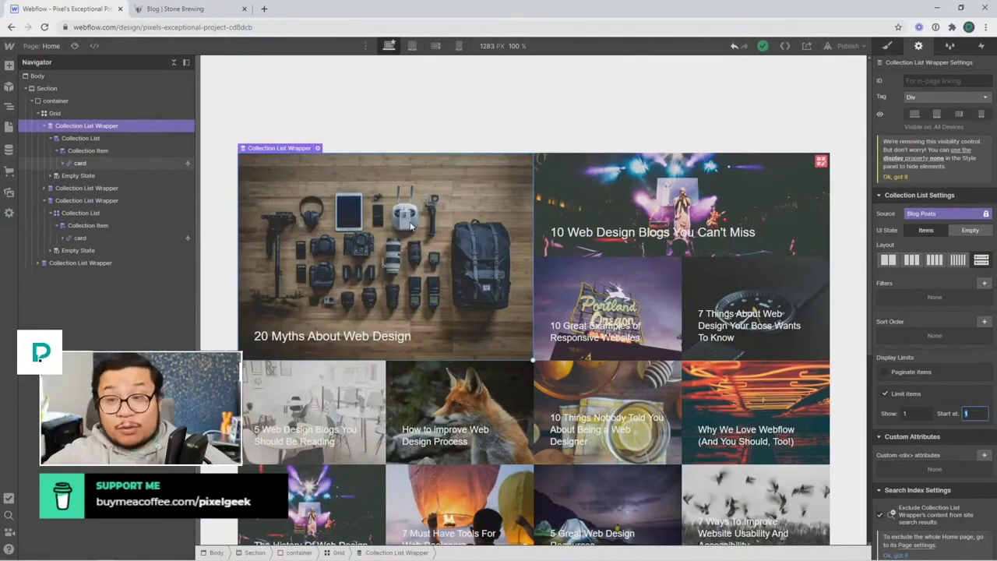
Step: Open the '20 Myths About Web Design' post in the CMS and toggle its Featured switch
{"action": "left_click", "coordinate": [9, 149]}
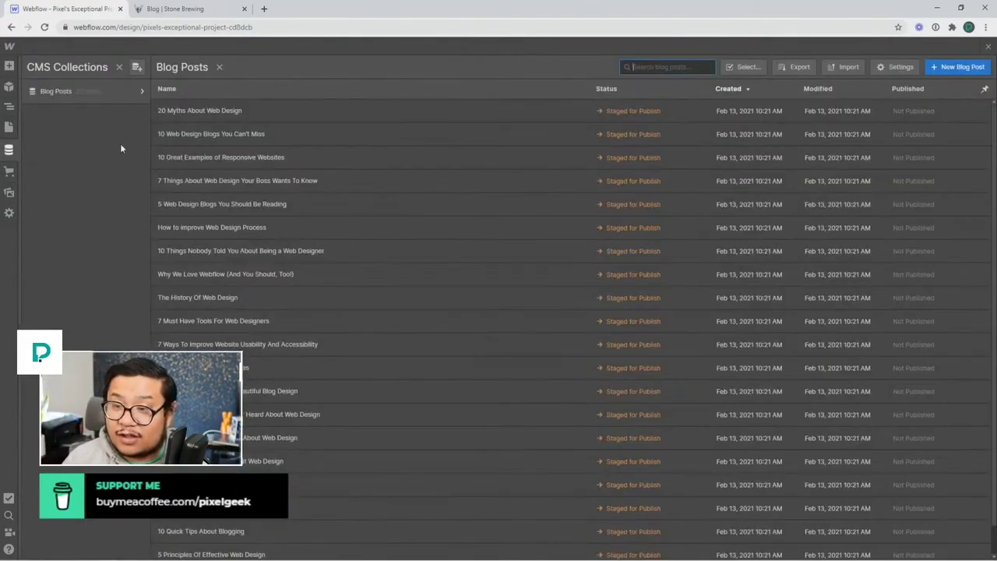
{"action": "left_click", "coordinate": [212, 112]}
{"action": "scroll", "coordinate": [404, 388], "scroll_direction": "down", "scroll_amount": 3}
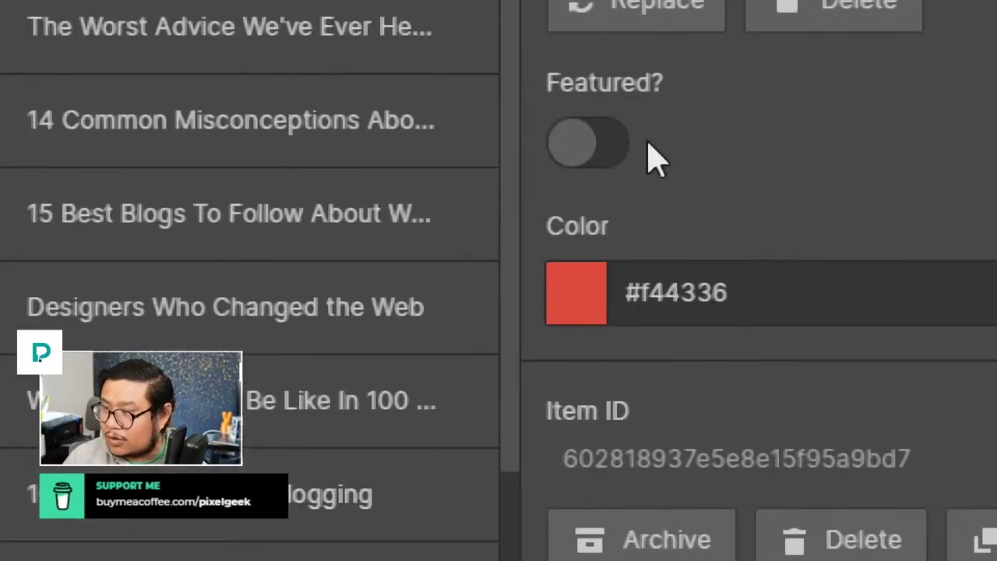
{"action": "left_click", "coordinate": [604, 148]}
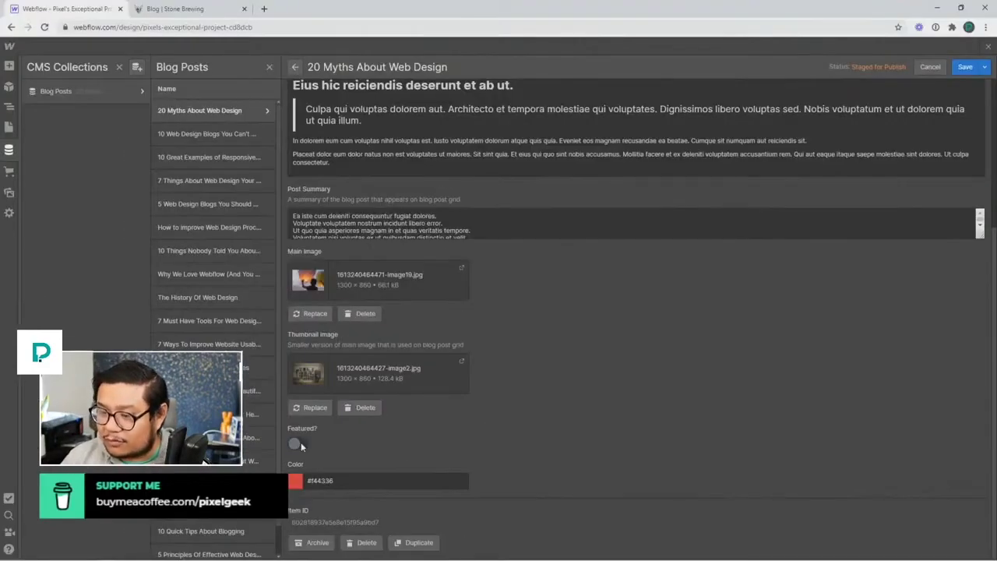
Step: Turn on Featured for '14 Common Misconceptions About Web Design' and save the post
{"action": "left_click", "coordinate": [255, 437]}
{"action": "scroll", "coordinate": [393, 407], "scroll_direction": "down", "scroll_amount": 5}
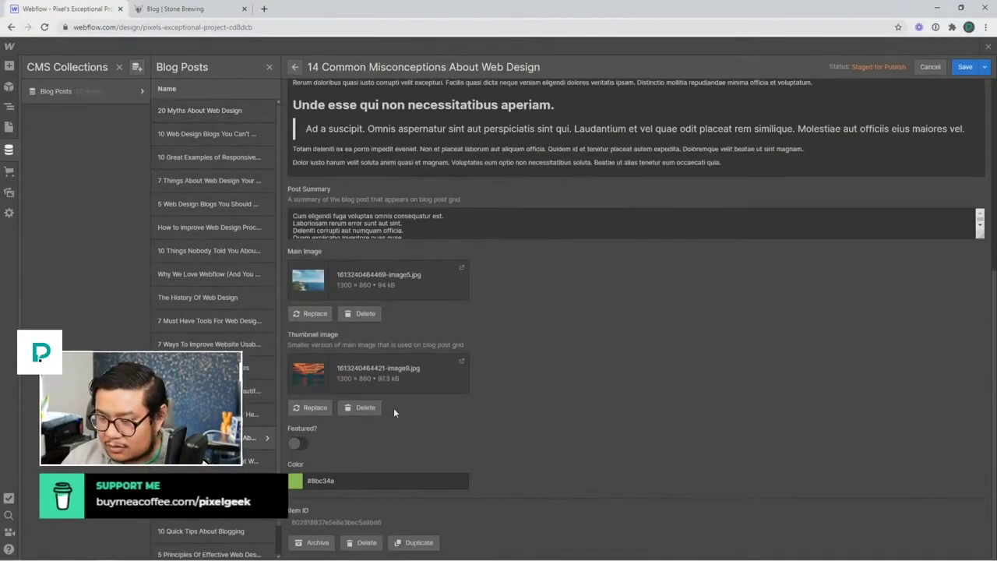
{"action": "left_click", "coordinate": [298, 444]}
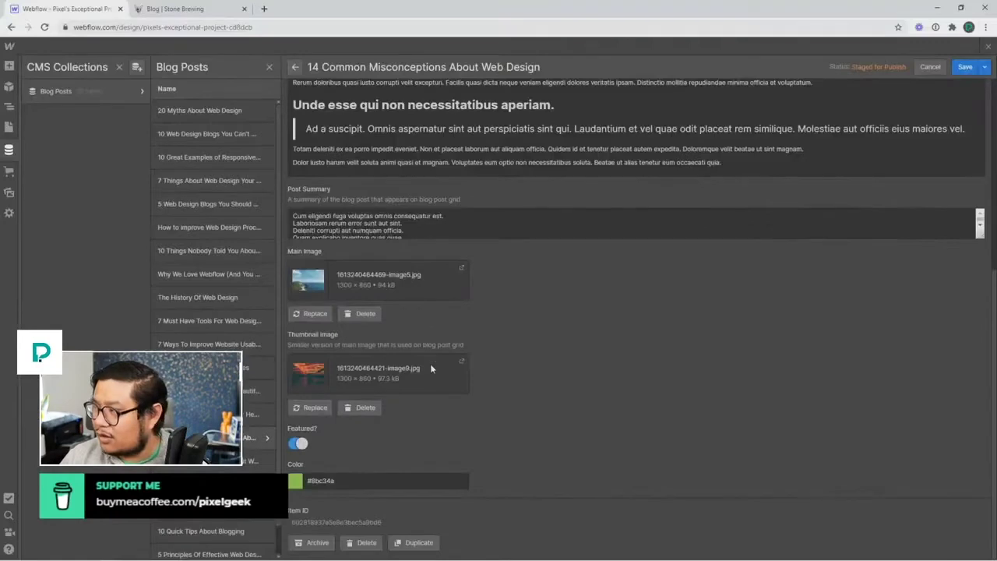
{"action": "left_click", "coordinate": [963, 66]}
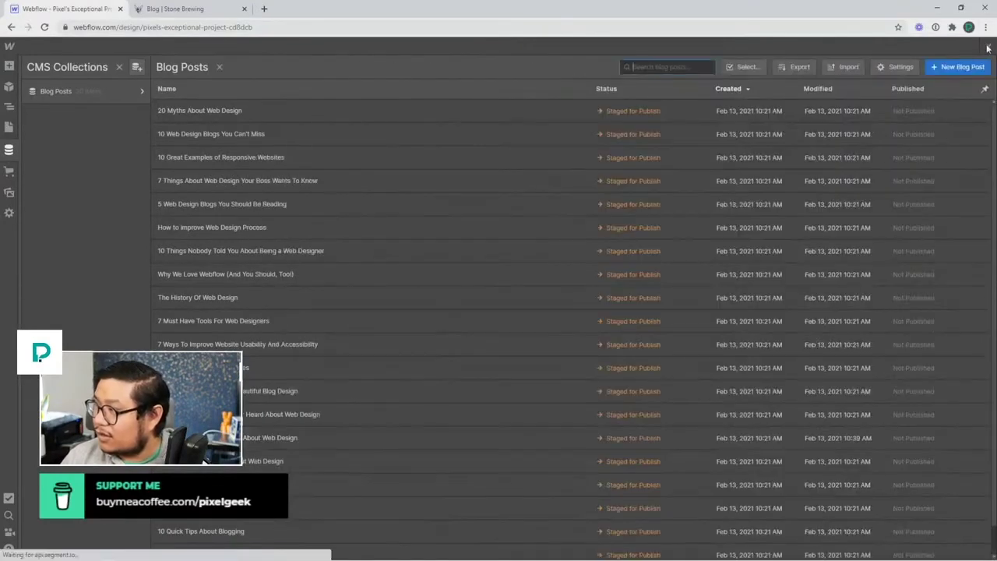
Step: Filter the featured collection list to 'Featured? is on'
{"action": "left_click", "coordinate": [987, 47]}
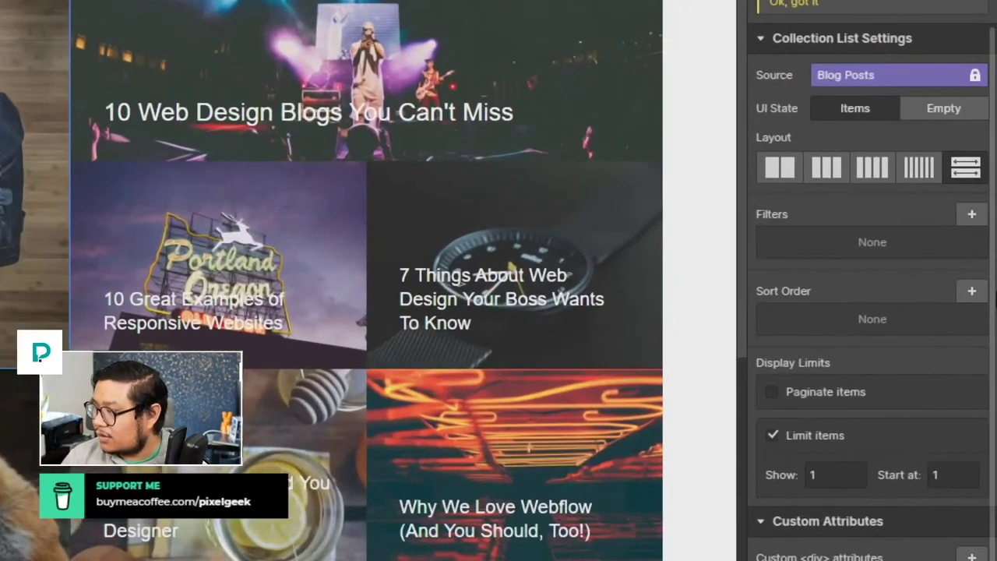
{"action": "left_click", "coordinate": [971, 213]}
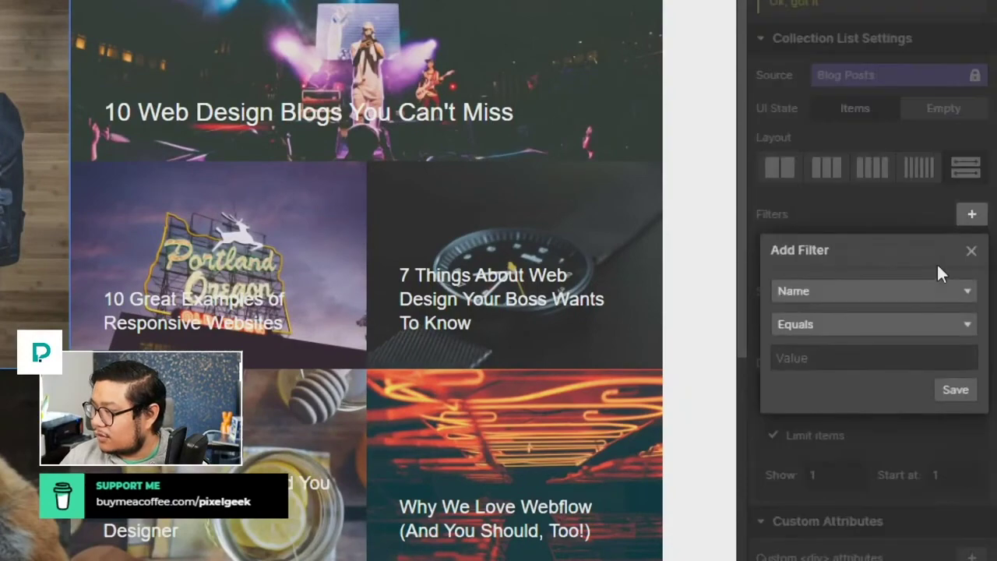
{"action": "left_click", "coordinate": [875, 288]}
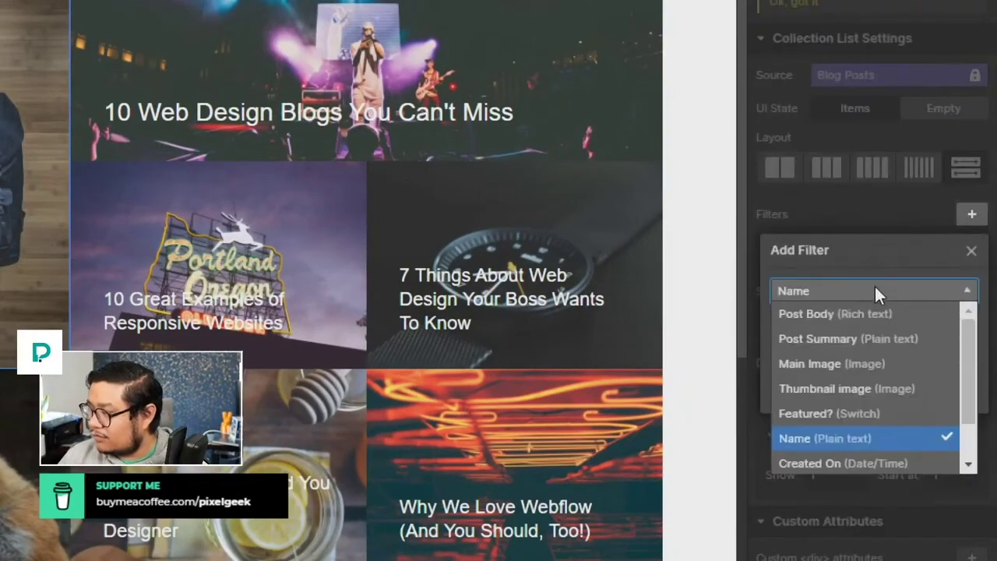
{"action": "left_click", "coordinate": [837, 414]}
{"action": "left_click", "coordinate": [962, 364]}
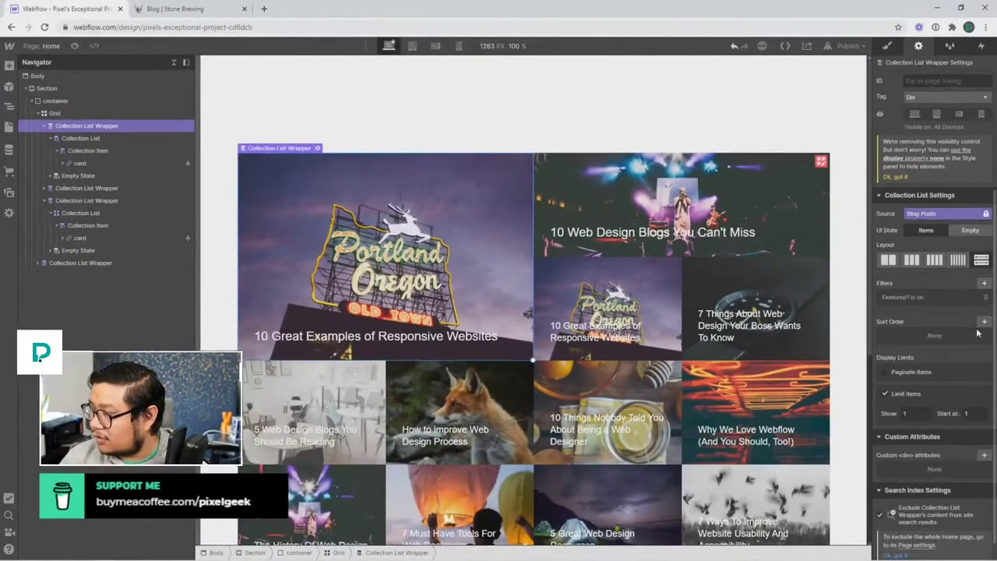
Step: Add a sort order on Featured? with featured posts first
{"action": "left_click", "coordinate": [983, 321]}
{"action": "left_click", "coordinate": [940, 360]}
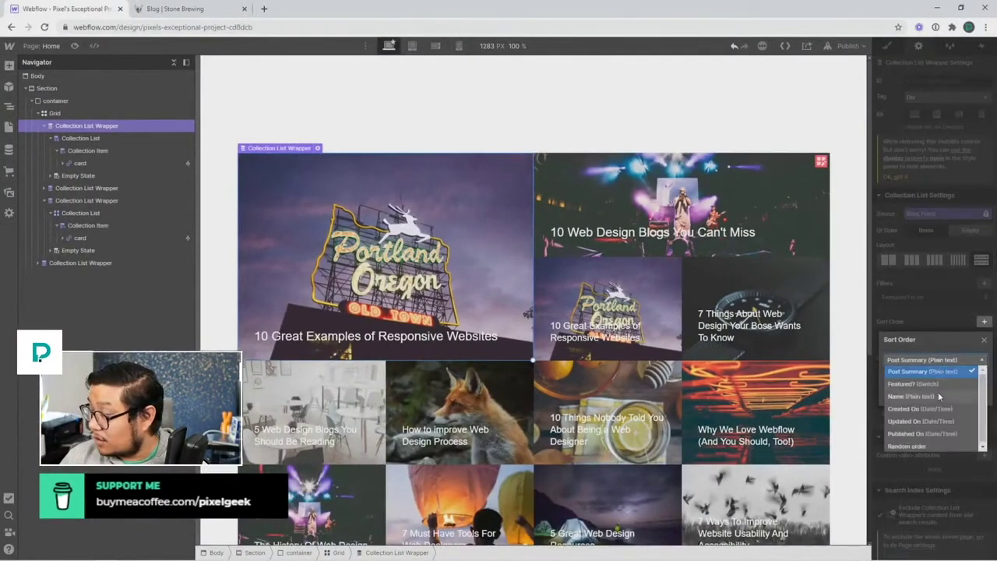
{"action": "left_click", "coordinate": [937, 384]}
{"action": "left_click", "coordinate": [927, 375]}
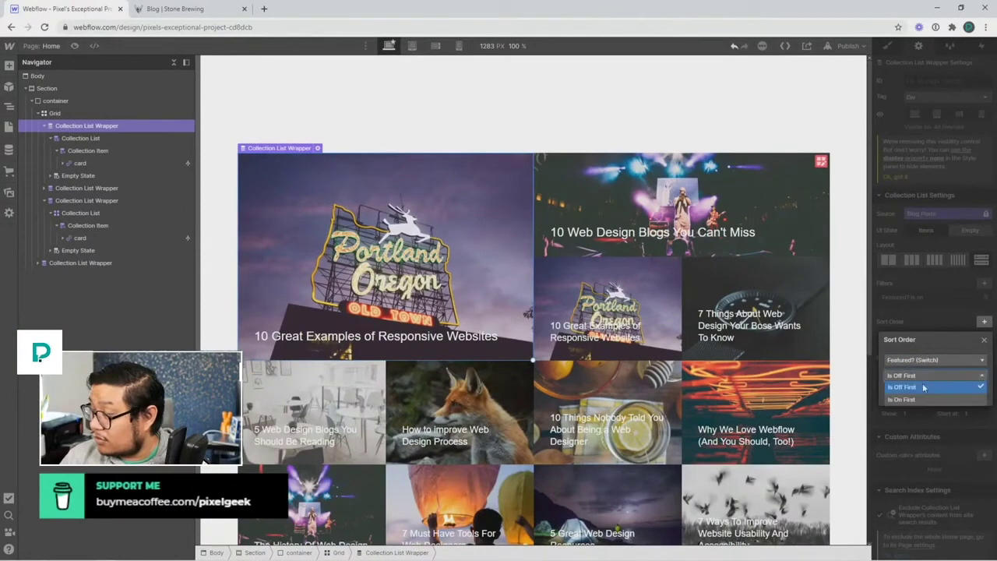
{"action": "left_click", "coordinate": [921, 399]}
{"action": "left_click", "coordinate": [972, 393]}
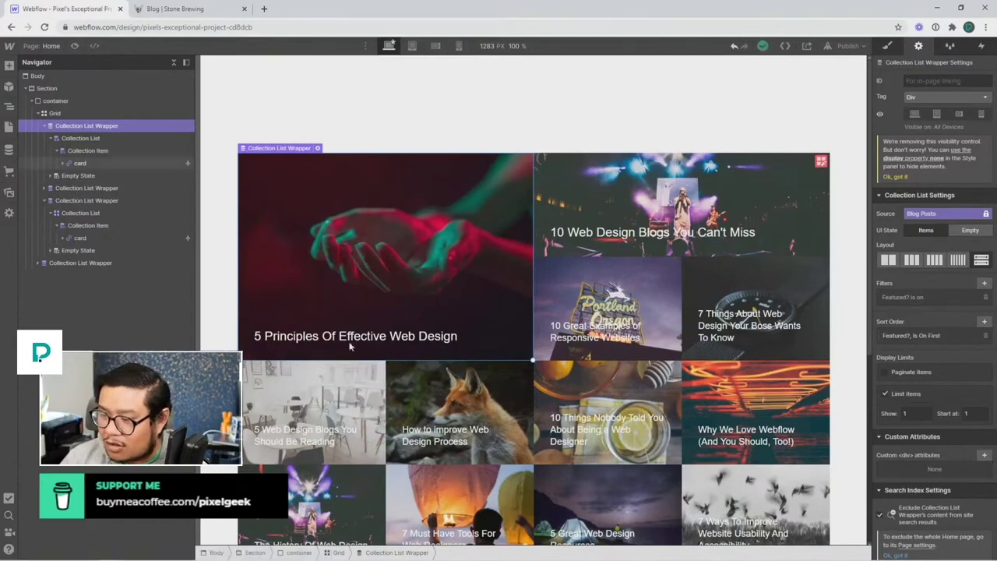
Step: Set the featured card's position to Relative so it can contain positioned children
{"action": "left_click", "coordinate": [381, 338]}
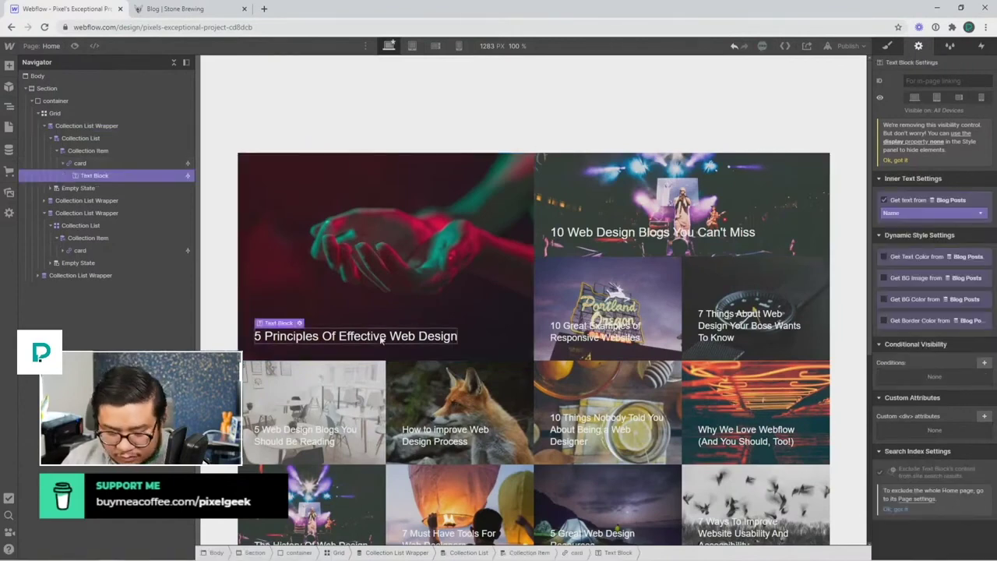
{"action": "left_click", "coordinate": [386, 288]}
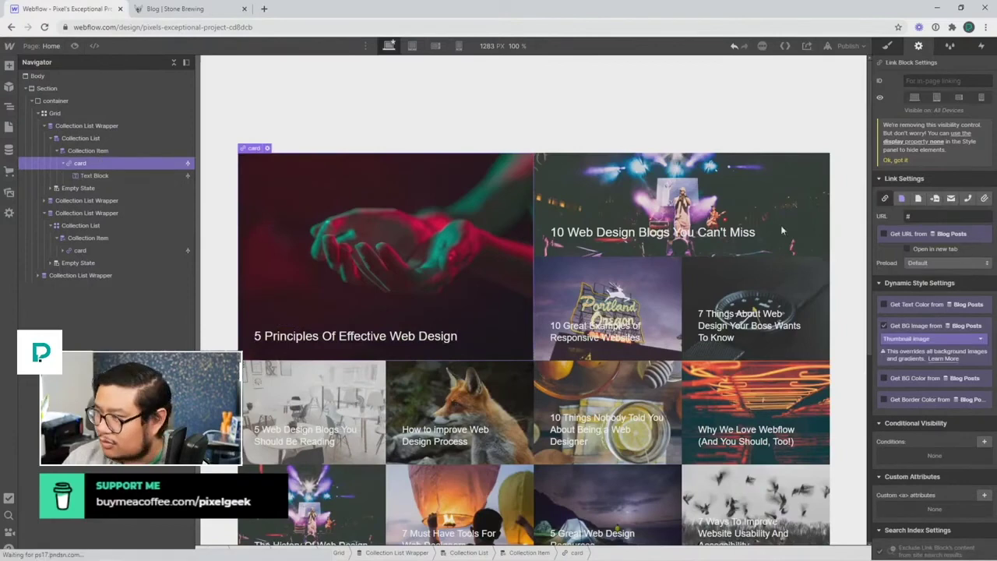
{"action": "left_click", "coordinate": [886, 46]}
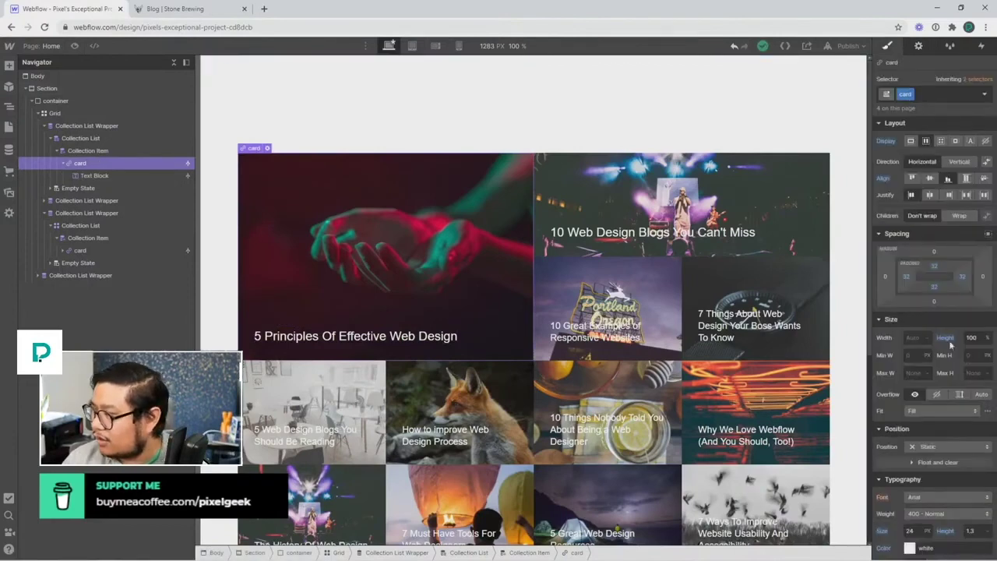
{"action": "scroll", "coordinate": [950, 345], "scroll_direction": "down", "scroll_amount": 1}
{"action": "left_click", "coordinate": [935, 395]}
{"action": "left_click", "coordinate": [925, 406]}
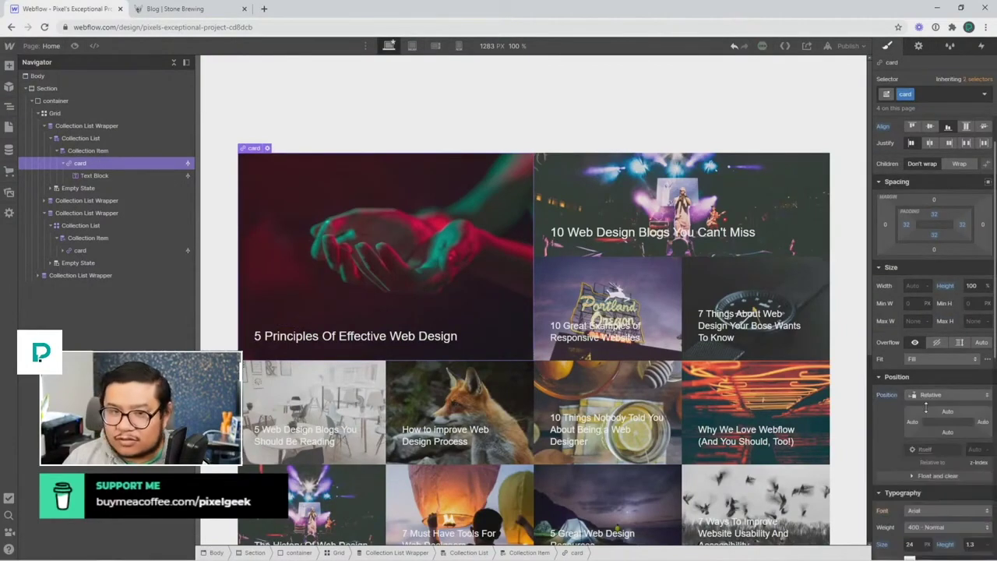
Step: Add a Text Block inside the card reading 'Featured post'
{"action": "key", "text": "ctrl+e"}
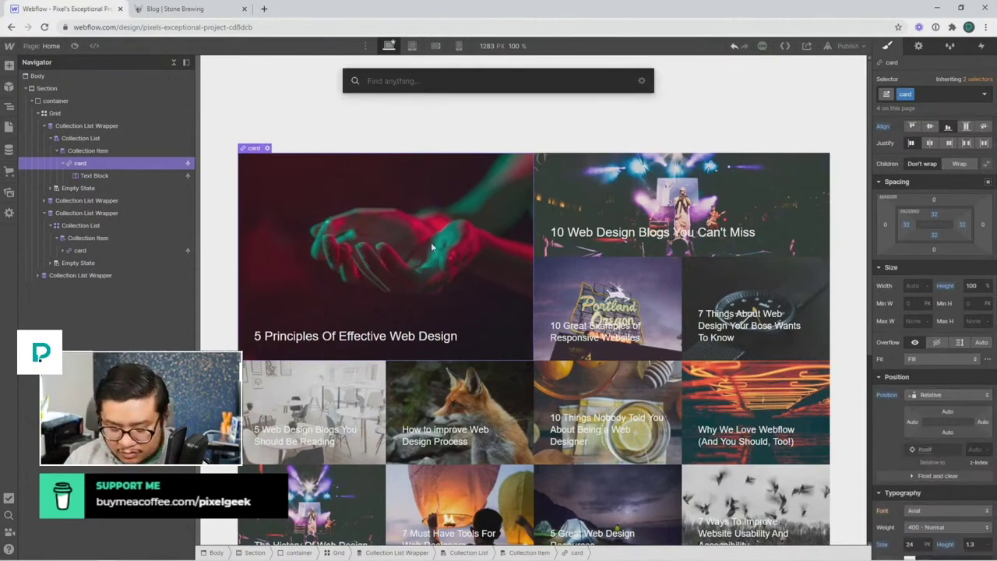
{"action": "type", "text": "text"}
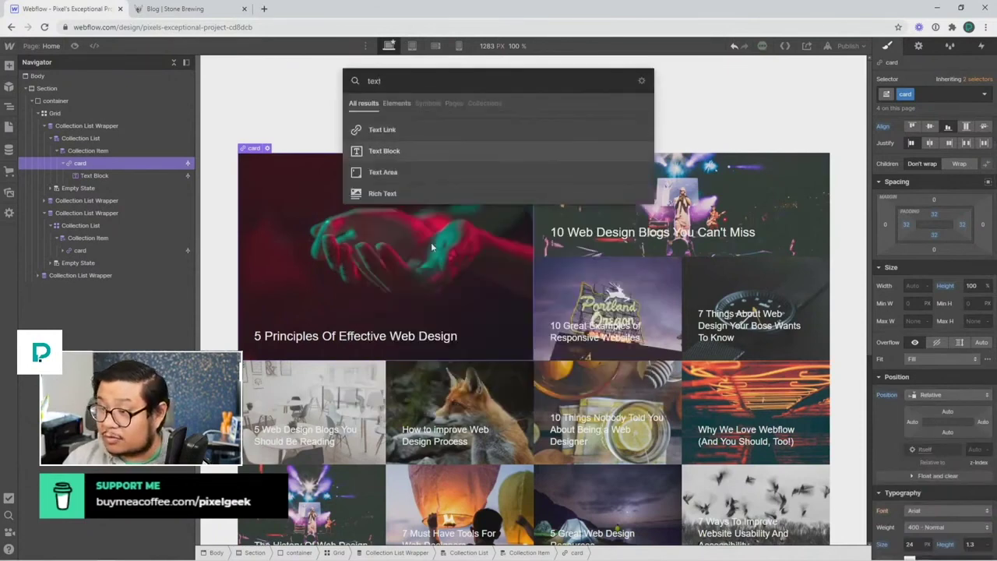
{"action": "key", "text": "Return"}
{"action": "double_click", "coordinate": [408, 334]}
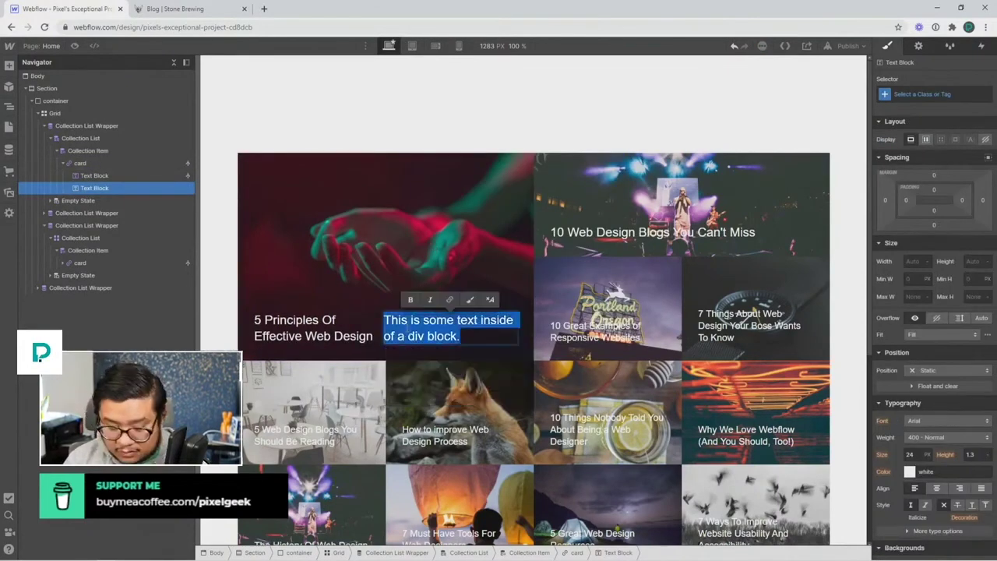
{"action": "type", "text": "Featured post"}
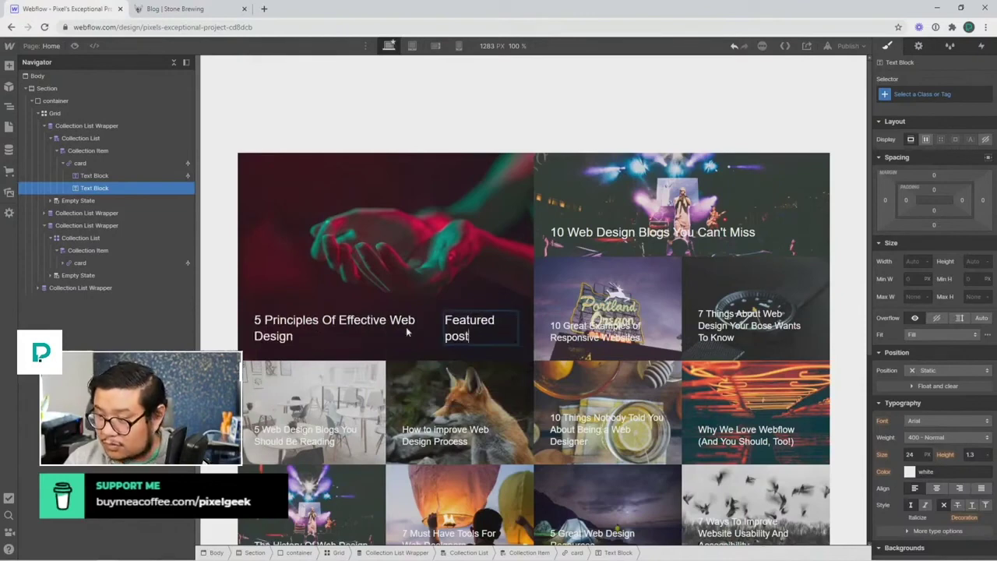
{"action": "key", "text": "Escape"}
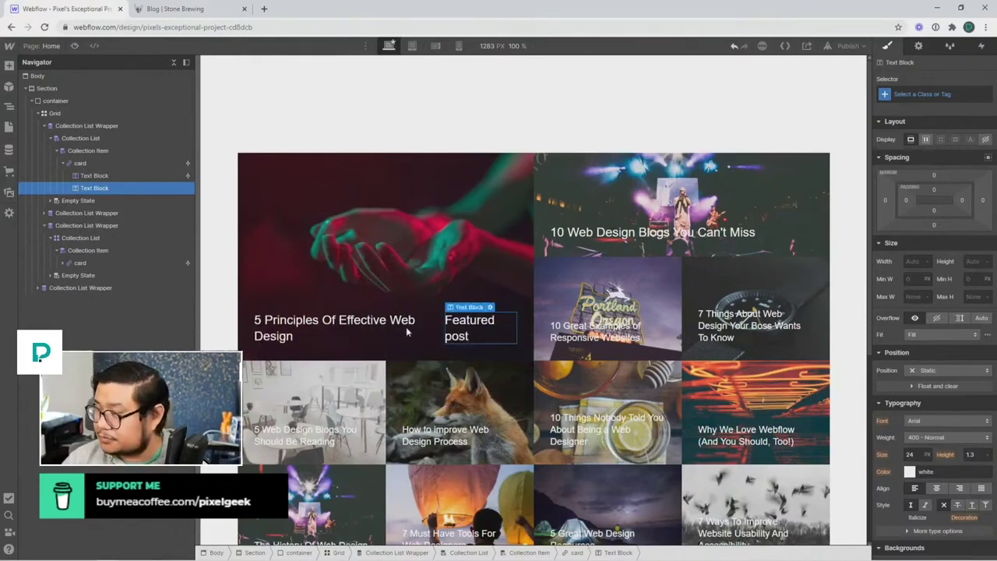
Step: Position the label Absolute at the top-right with an 8px top margin and a right margin
{"action": "left_click", "coordinate": [954, 369]}
{"action": "left_click", "coordinate": [931, 395]}
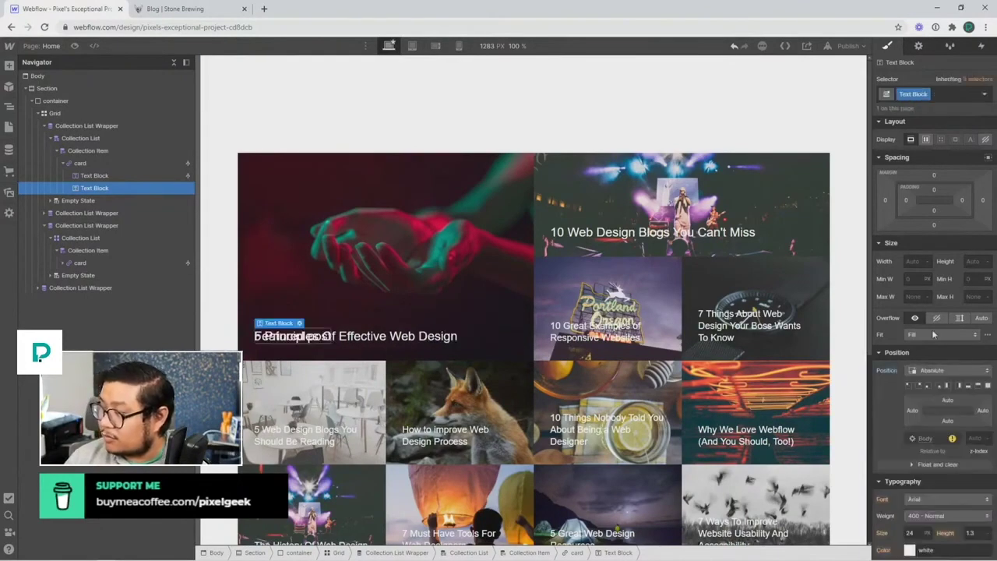
{"action": "left_click", "coordinate": [920, 386]}
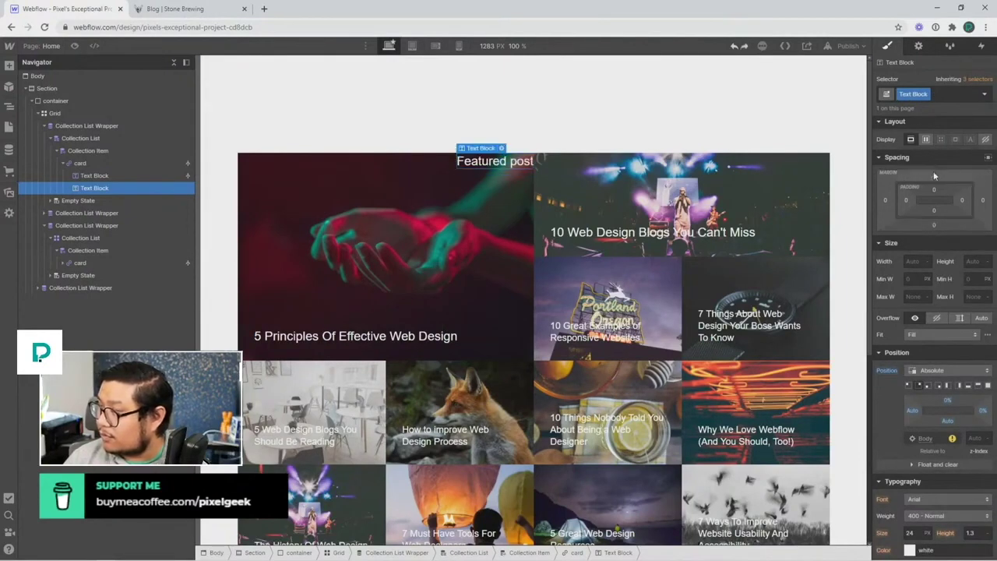
{"action": "left_click", "coordinate": [934, 175]}
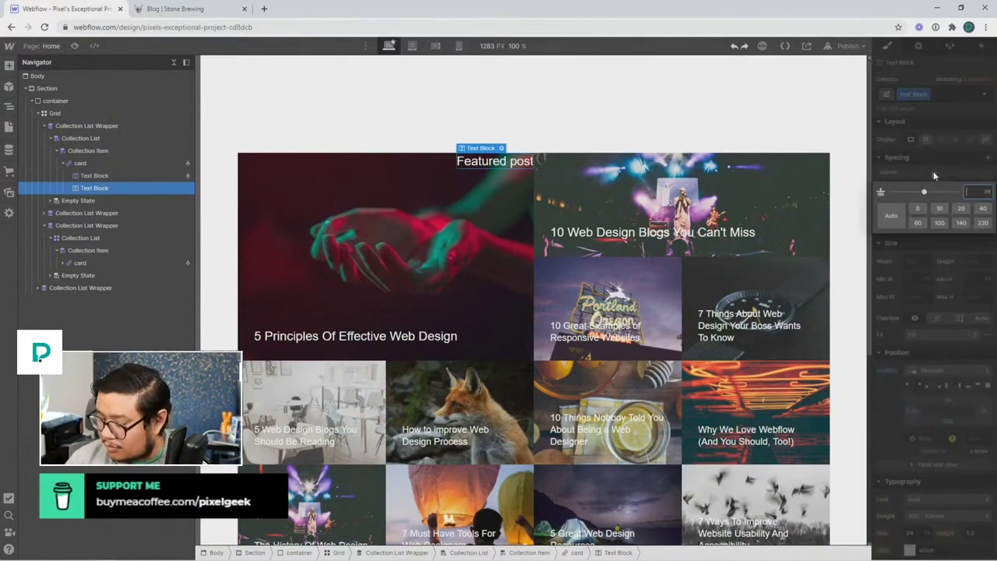
{"action": "type", "text": "8"}
{"action": "key", "text": "Return"}
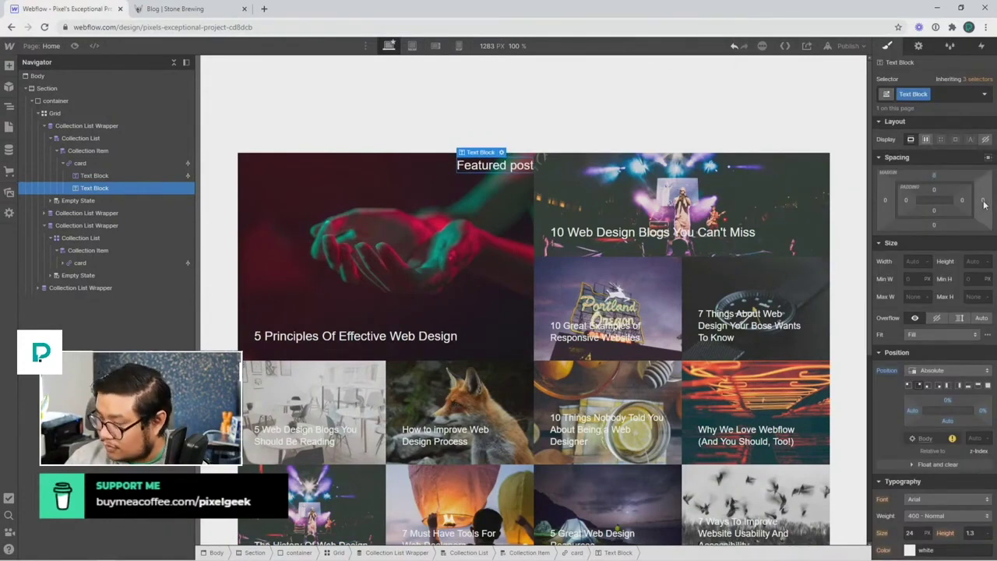
{"action": "left_click", "coordinate": [982, 199]}
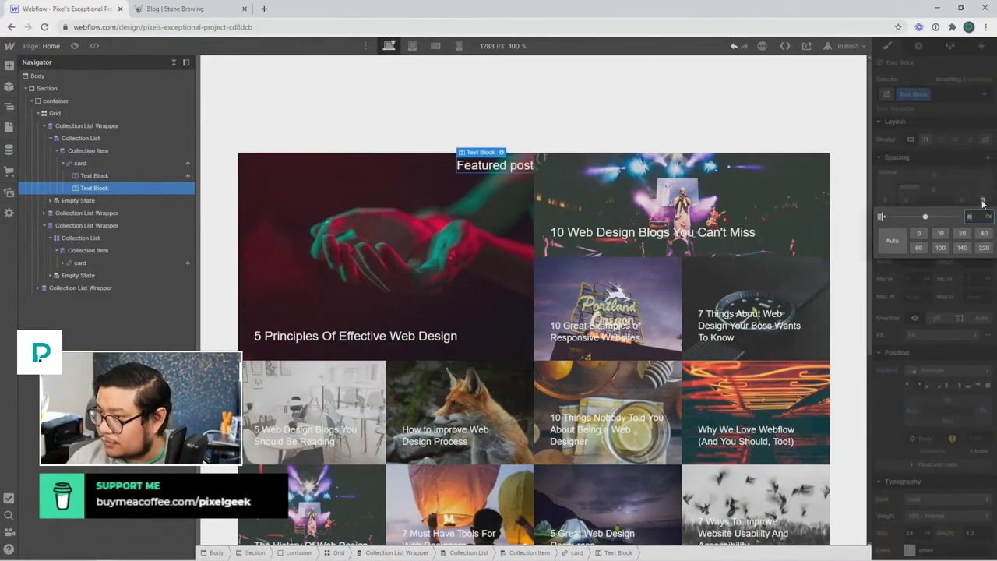
{"action": "key", "text": "Return"}
{"action": "scroll", "coordinate": [950, 397], "scroll_direction": "down", "scroll_amount": 3}
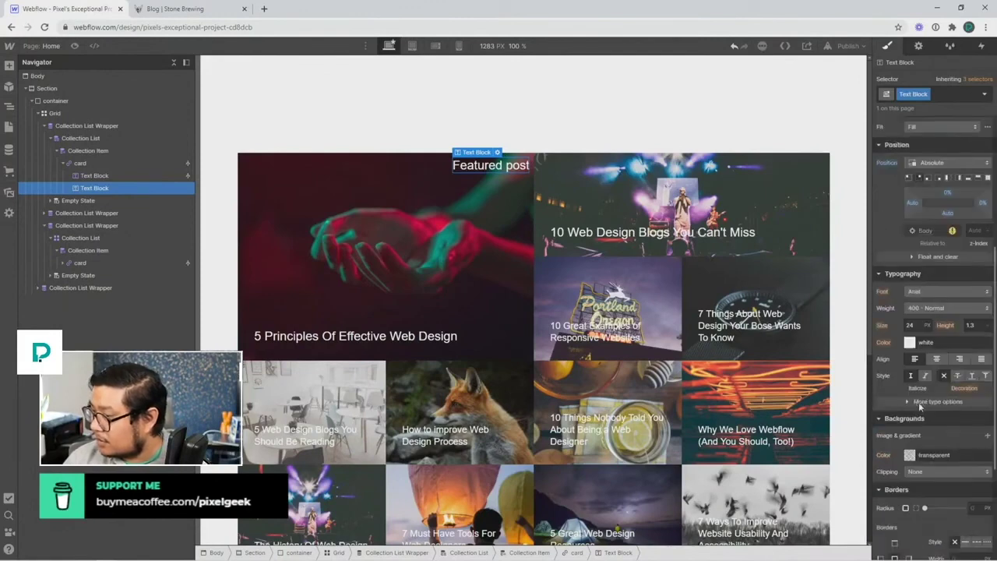
Step: Make the label uppercase at 12 px font size with added padding
{"action": "left_click", "coordinate": [936, 401]}
{"action": "left_click", "coordinate": [905, 445]}
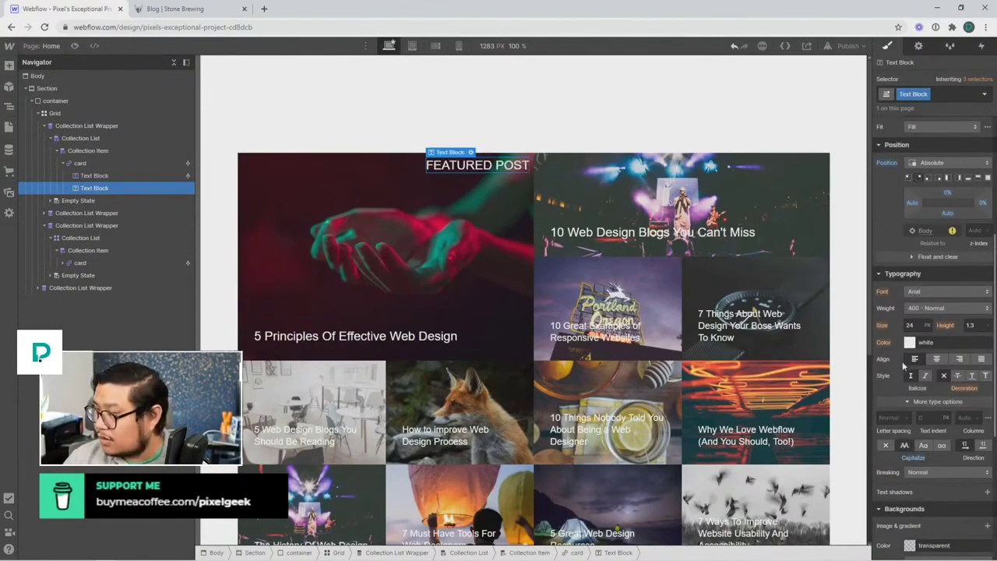
{"action": "left_click", "coordinate": [911, 325]}
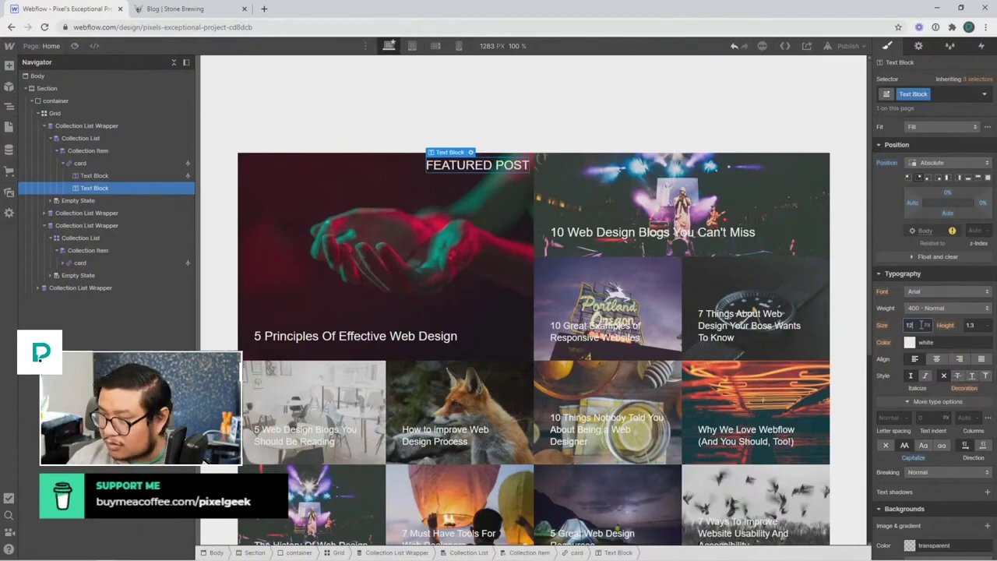
{"action": "type", "text": "12"}
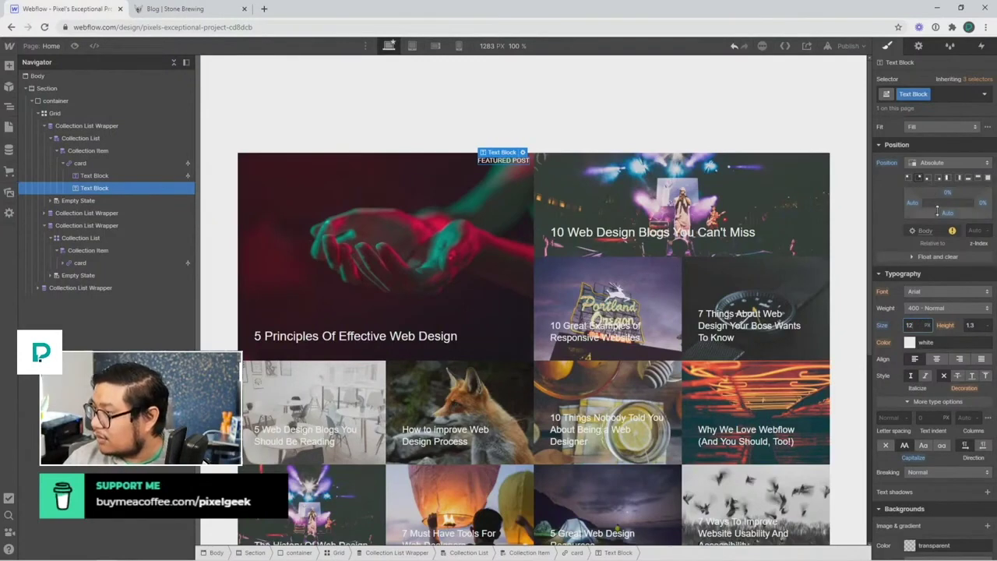
{"action": "scroll", "coordinate": [938, 199], "scroll_direction": "up", "scroll_amount": 3}
{"action": "left_click_drag", "start_coordinate": [939, 194], "coordinate": [938, 189]}
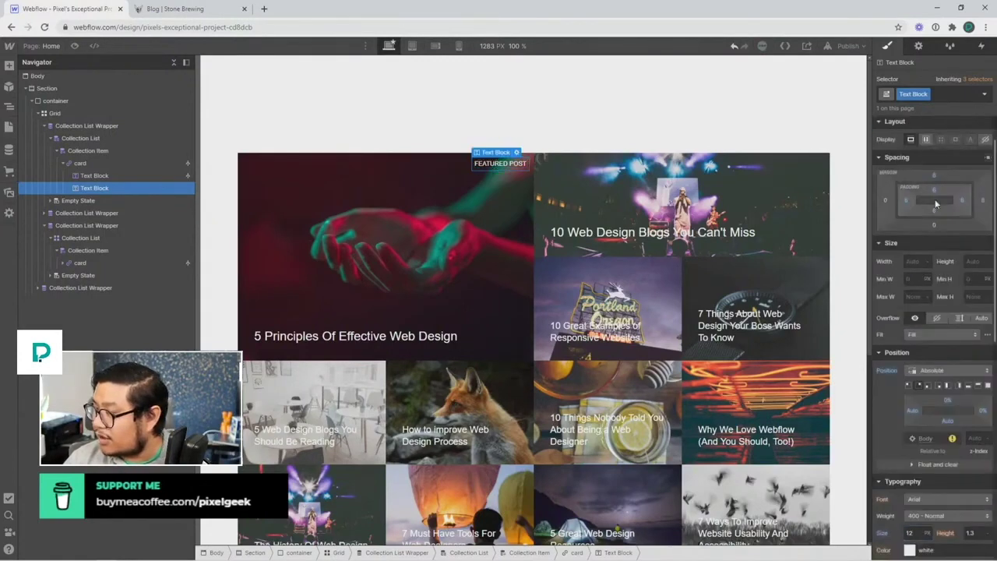
{"action": "scroll", "coordinate": [907, 401], "scroll_direction": "down", "scroll_amount": 1}
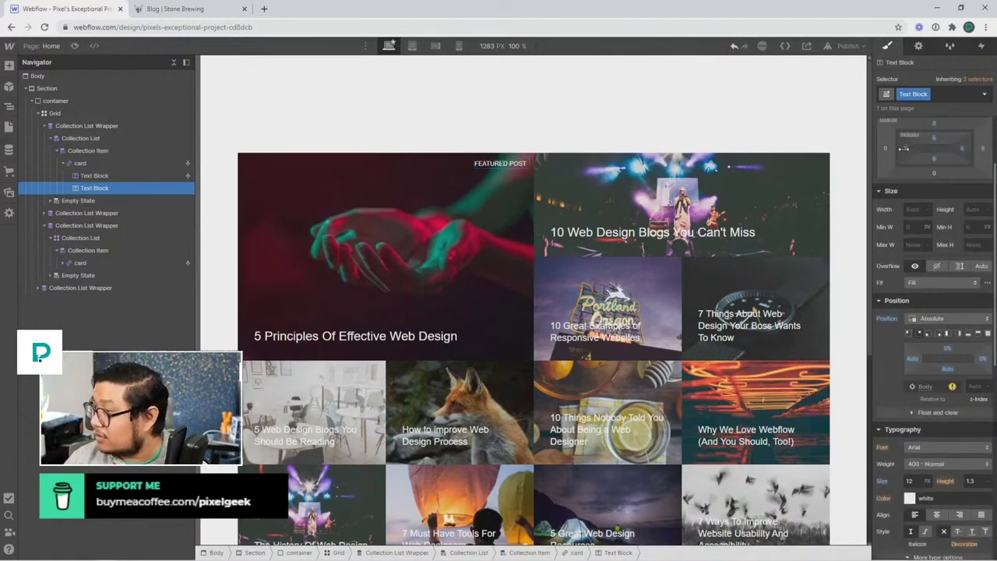
{"action": "left_click_drag", "start_coordinate": [909, 148], "coordinate": [904, 148]}
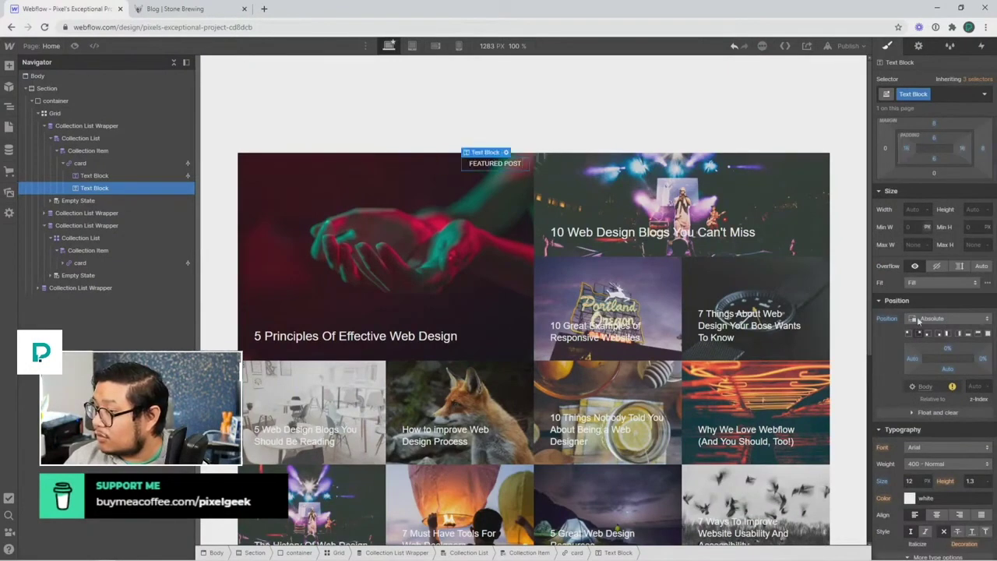
{"action": "scroll", "coordinate": [962, 339], "scroll_direction": "down", "scroll_amount": 3}
Step: Give the badge a vivid orange #d66f34 background colour
{"action": "left_click", "coordinate": [911, 388]}
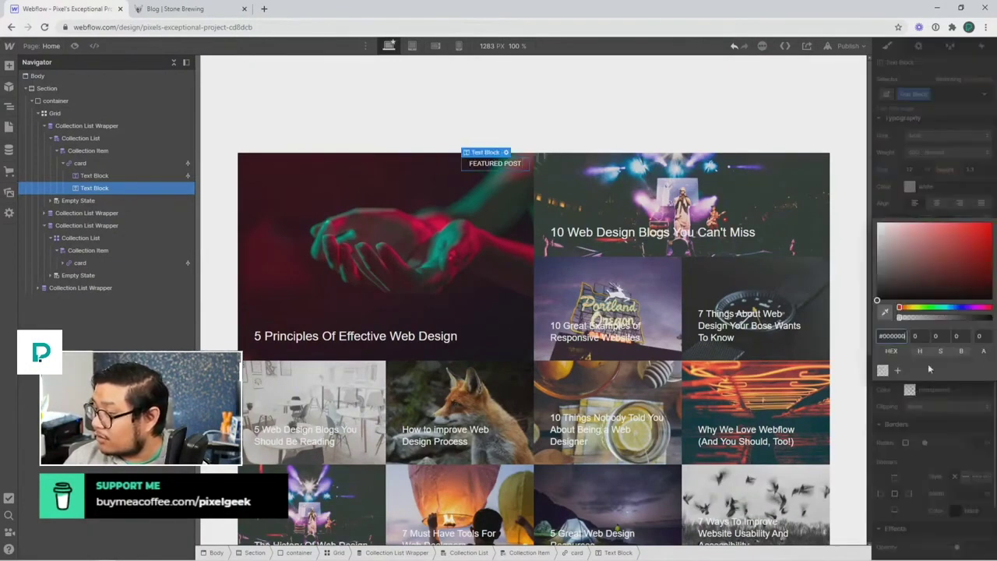
{"action": "left_click_drag", "start_coordinate": [963, 308], "coordinate": [931, 306]}
{"action": "left_click", "coordinate": [963, 248]}
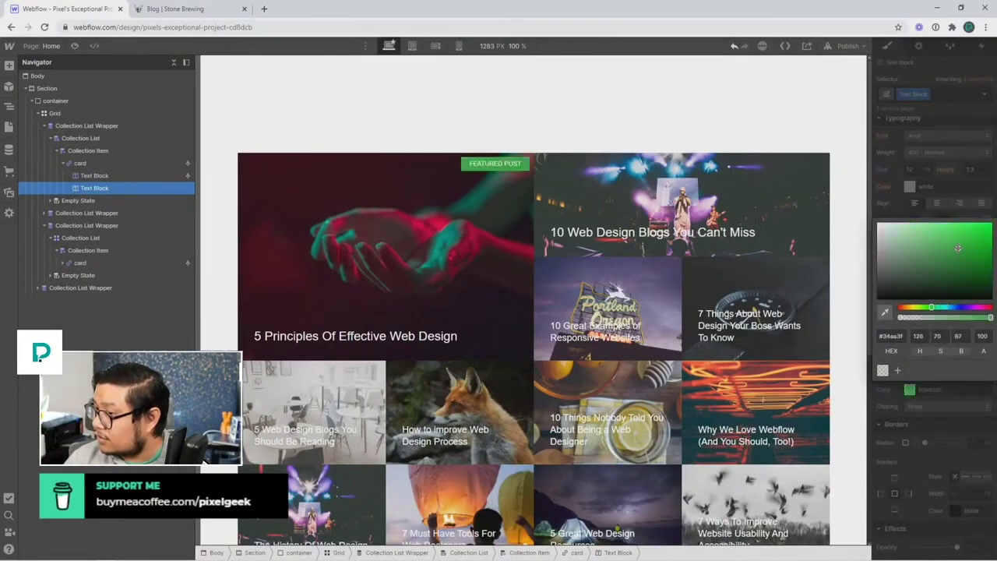
{"action": "left_click_drag", "start_coordinate": [933, 307], "coordinate": [905, 307]}
{"action": "left_click", "coordinate": [926, 233]}
{"action": "left_click", "coordinate": [938, 252]}
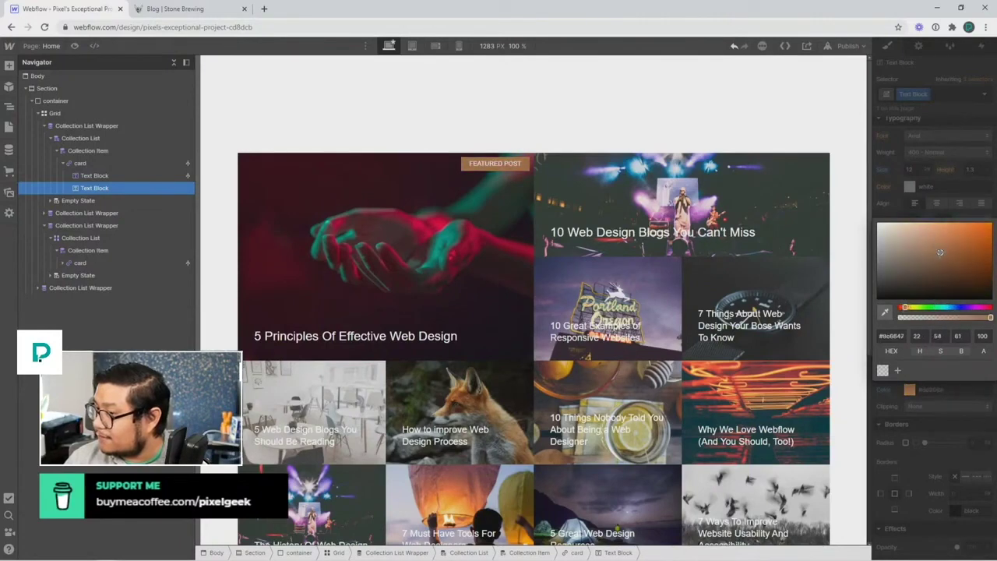
{"action": "left_click_drag", "start_coordinate": [940, 253], "coordinate": [965, 236]}
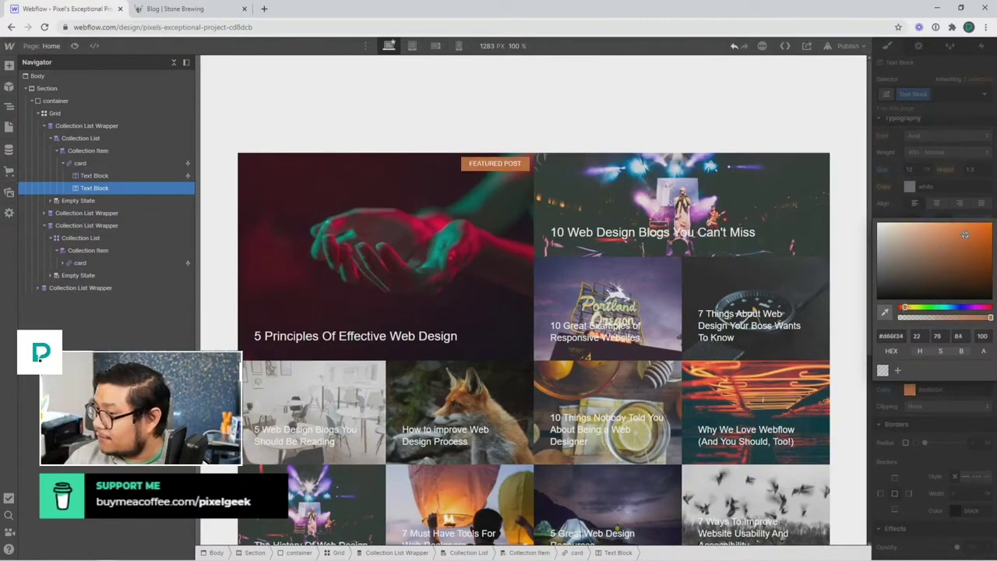
{"action": "left_click", "coordinate": [936, 178]}
{"action": "scroll", "coordinate": [919, 342], "scroll_direction": "down", "scroll_amount": 3}
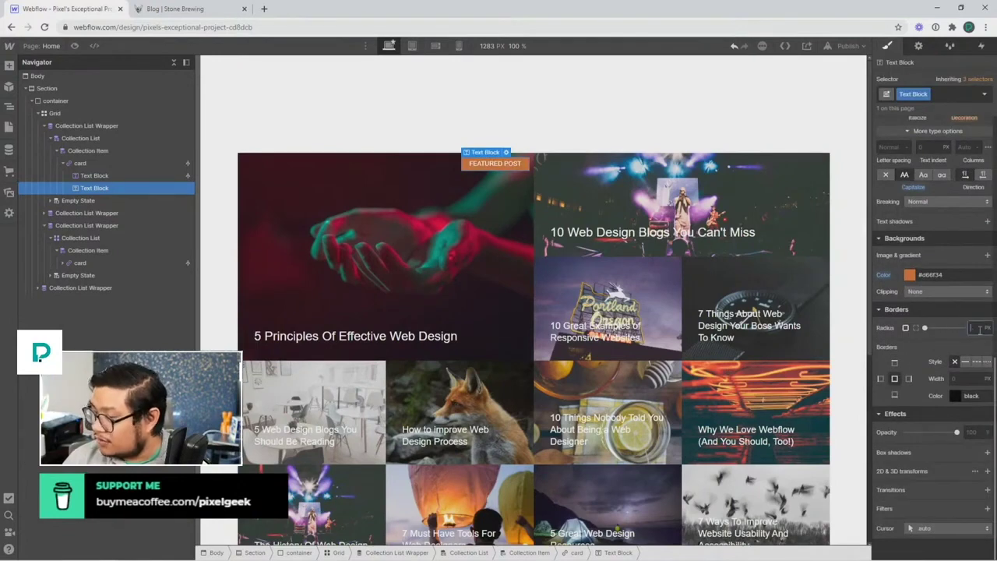
{"action": "left_click", "coordinate": [538, 117]}
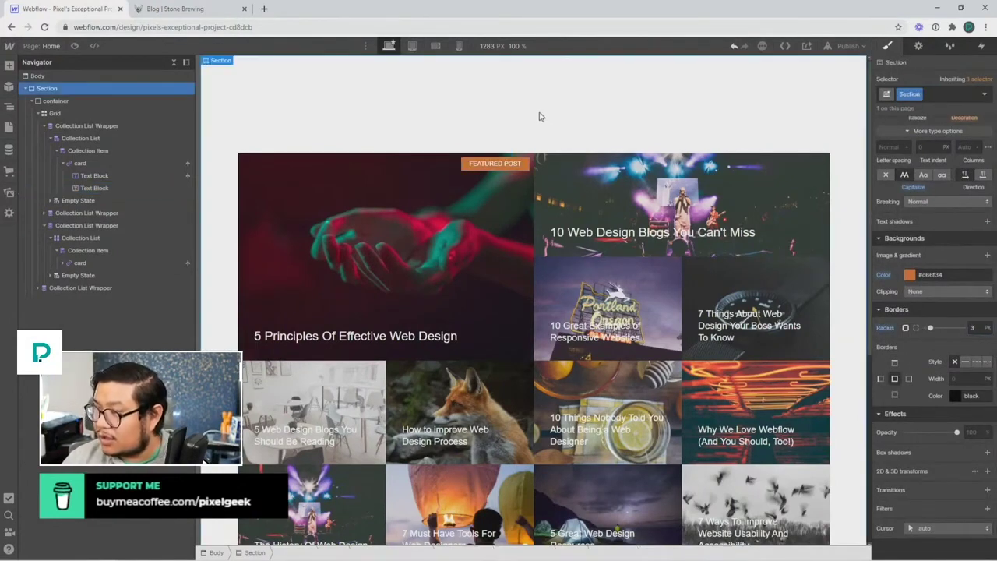
Step: Nudge the badge's top and right margins slightly and check its placement
{"action": "left_click", "coordinate": [518, 166]}
{"action": "left_click_drag", "start_coordinate": [933, 226], "coordinate": [936, 229]}
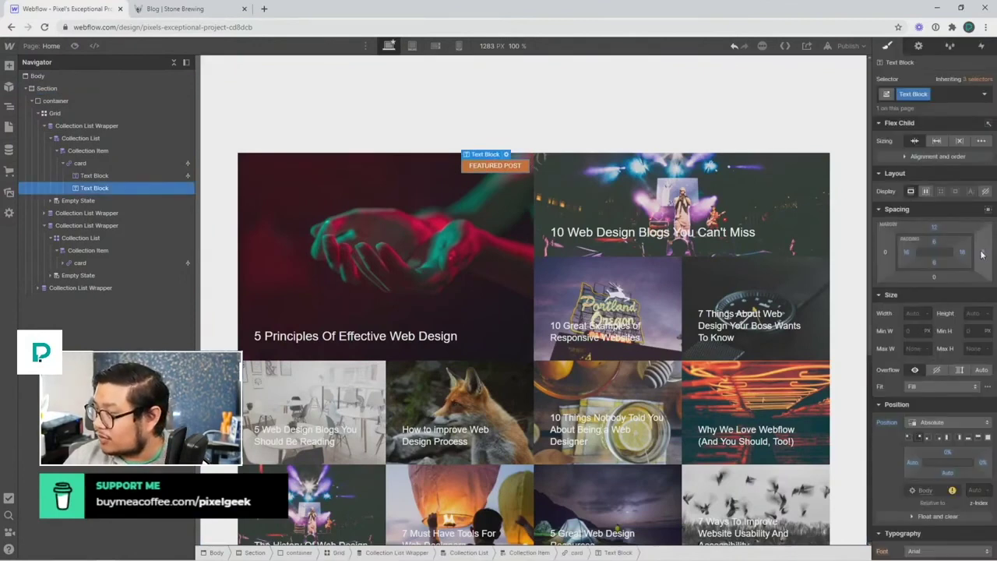
{"action": "left_click_drag", "start_coordinate": [982, 254], "coordinate": [979, 255]}
{"action": "left_click", "coordinate": [613, 123]}
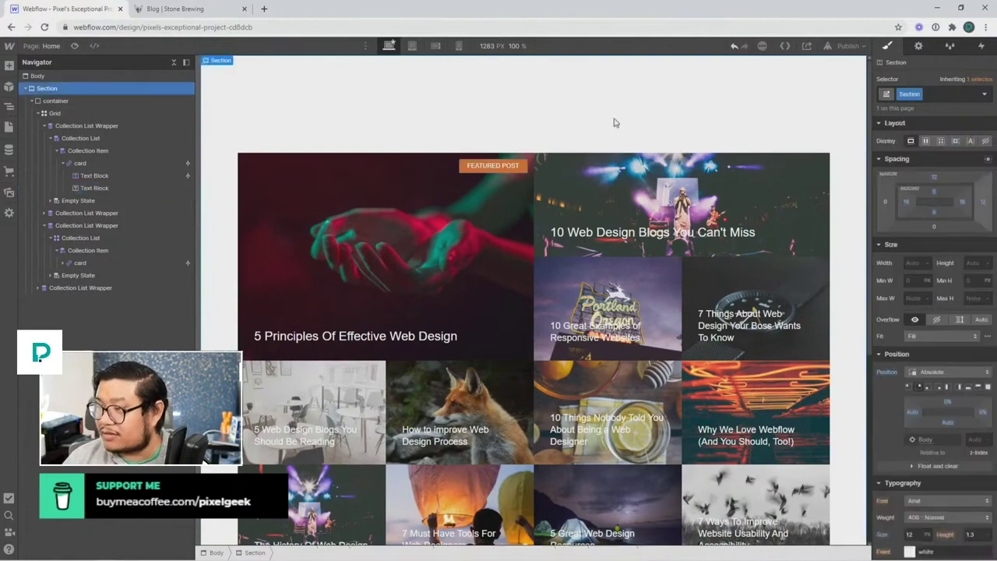
Step: Pin the badge to the card's top-left corner with a 10px left margin
{"action": "left_click", "coordinate": [495, 175]}
{"action": "left_click", "coordinate": [908, 437]}
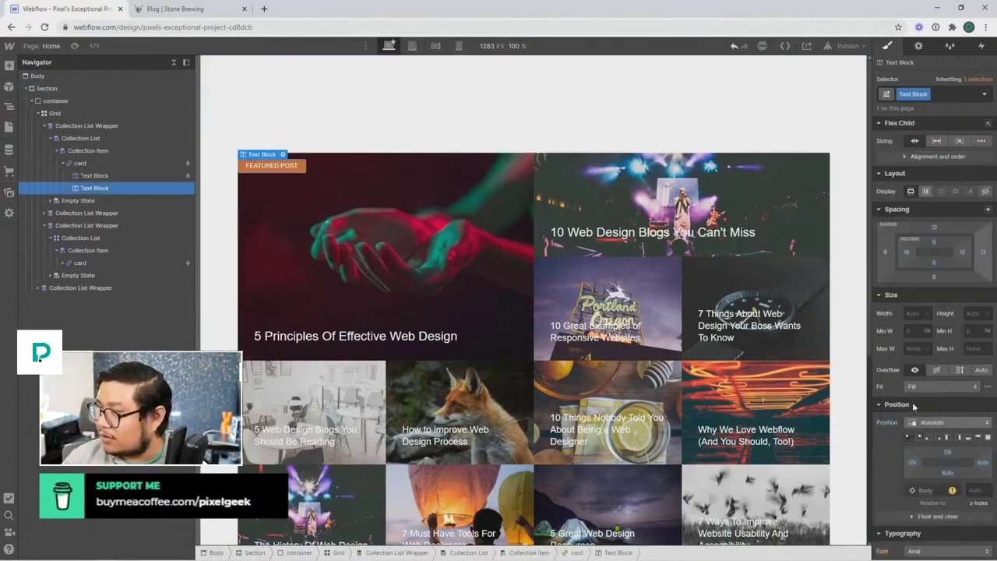
{"action": "left_click", "coordinate": [885, 250]}
{"action": "type", "text": "1"}
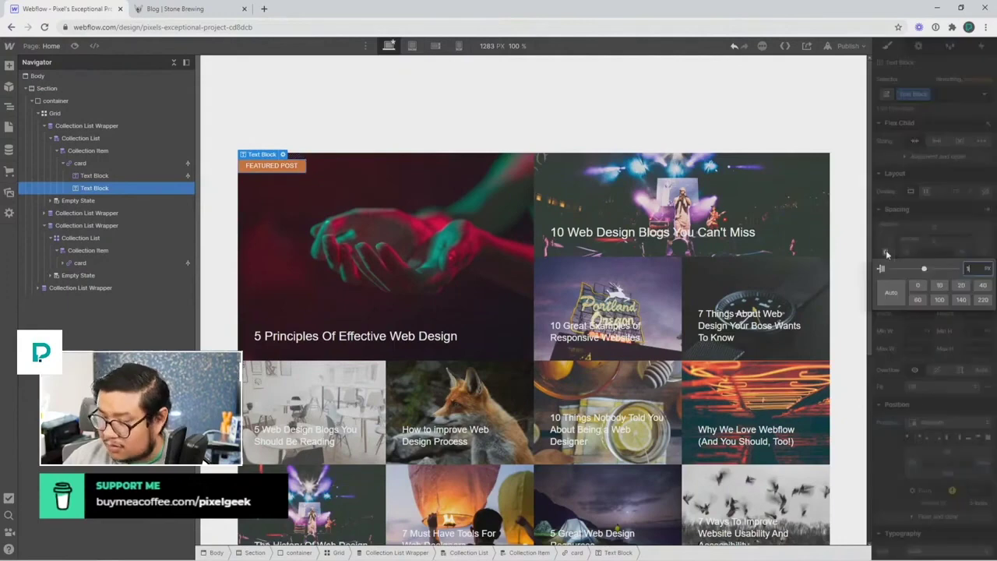
{"action": "type", "text": "0"}
{"action": "key", "text": "Return"}
{"action": "left_click", "coordinate": [392, 106]}
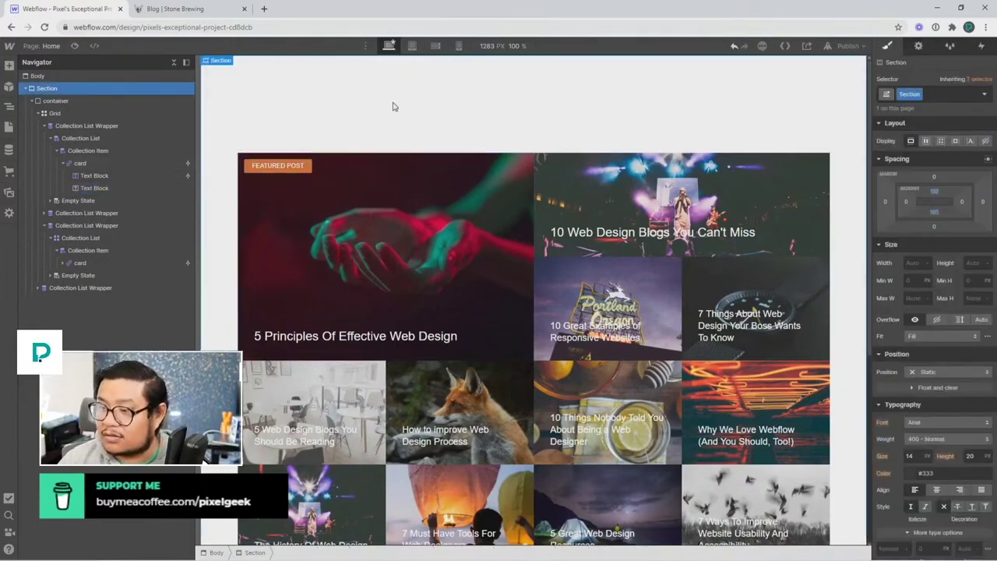